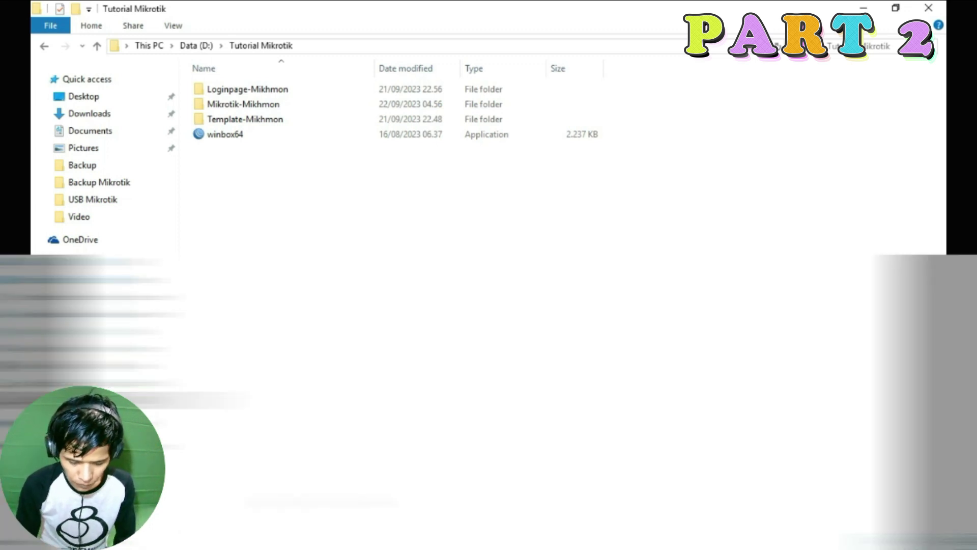
Leave the Tutorial Mikrotik folder and switch to Firefox through the Start menu.
key("super")
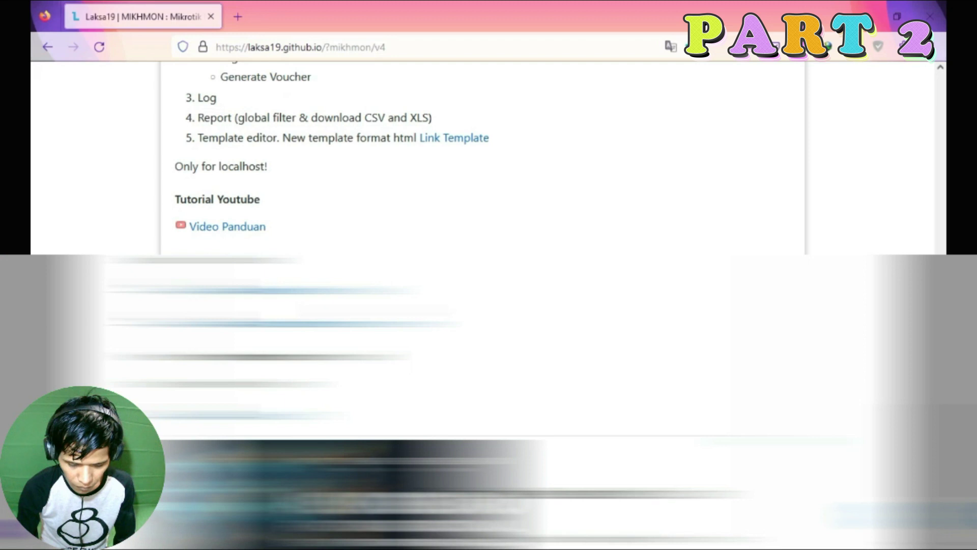
Scroll the laksa19 Mikhmon page down to the Mikhmon V4 download links.
scroll(489, 152, "down", 5)
scroll(488, 153, "down", 10)
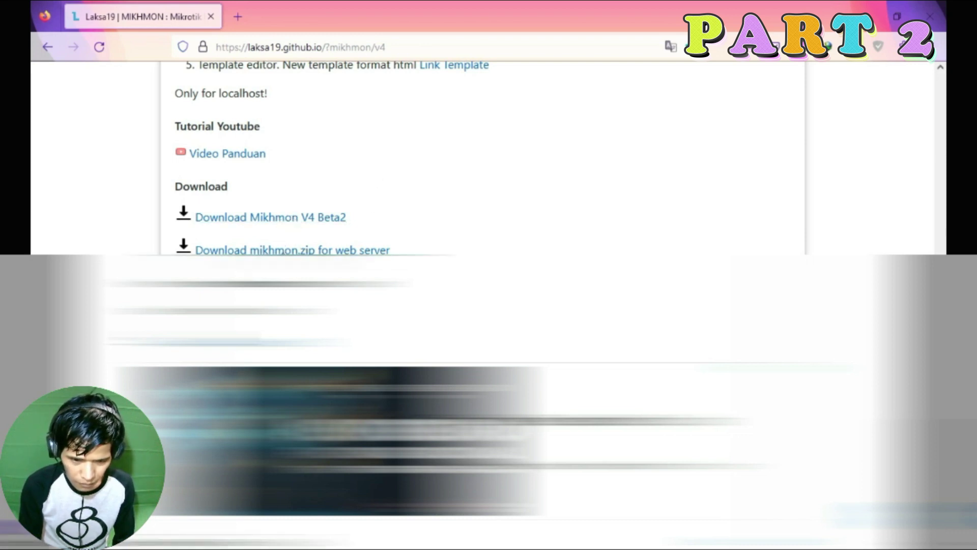
scroll(281, 253, "down", 3)
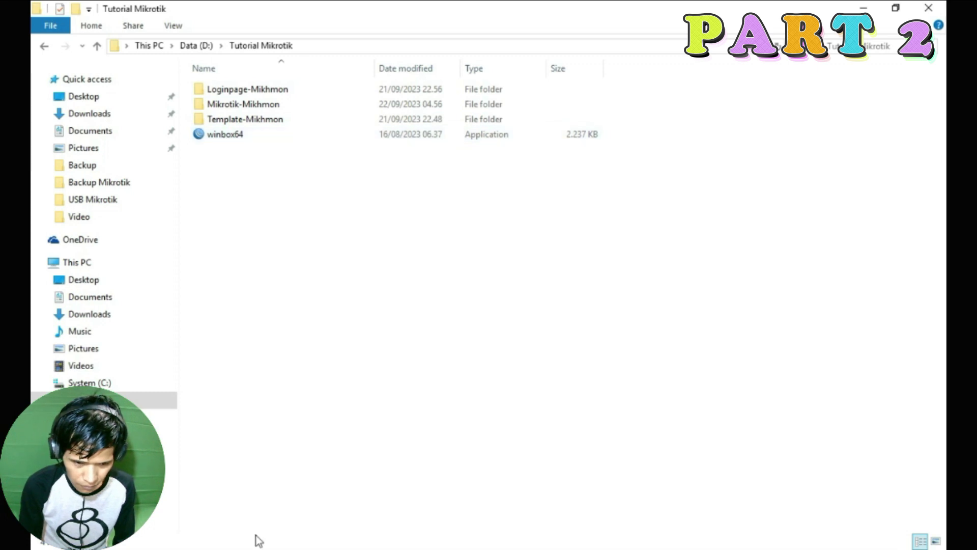
Launch winbox64 and pick the 10.10.10.1 router from the Neighbors list.
double_click(230, 135)
left_click(441, 180)
left_click_drag(534, 33, 465, 33)
left_click(406, 228)
left_click(406, 239)
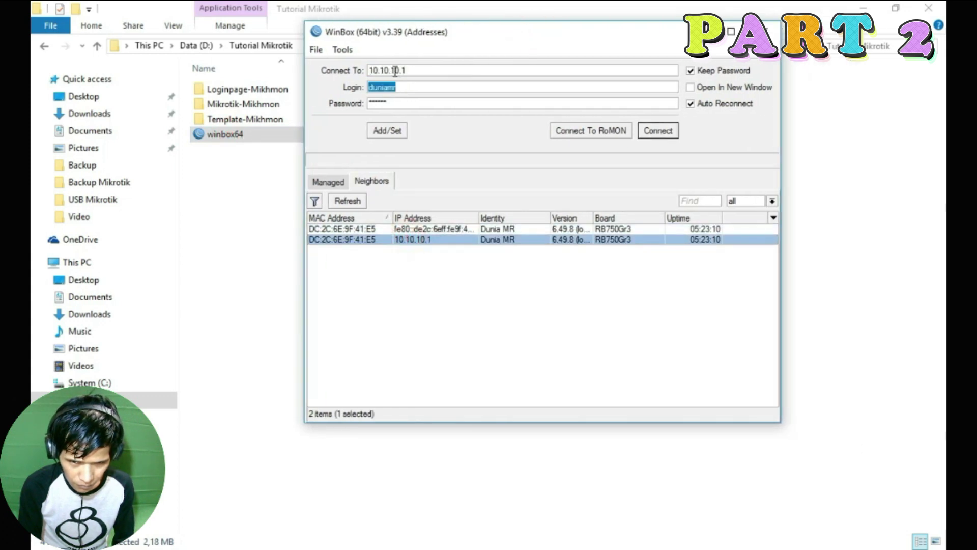
Connect to the router at 10.10.10.1 and maximize its session window.
double_click(412, 74)
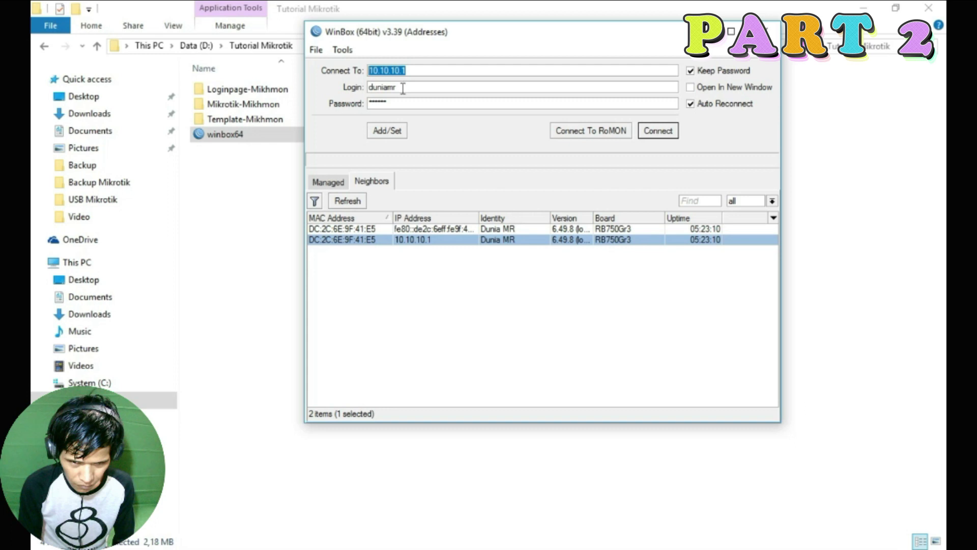
left_click(427, 229)
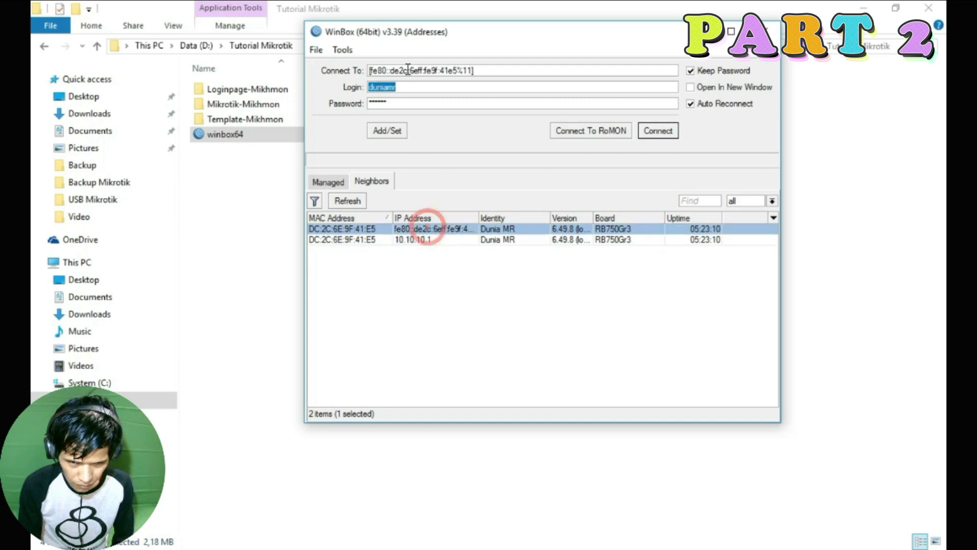
left_click(417, 239)
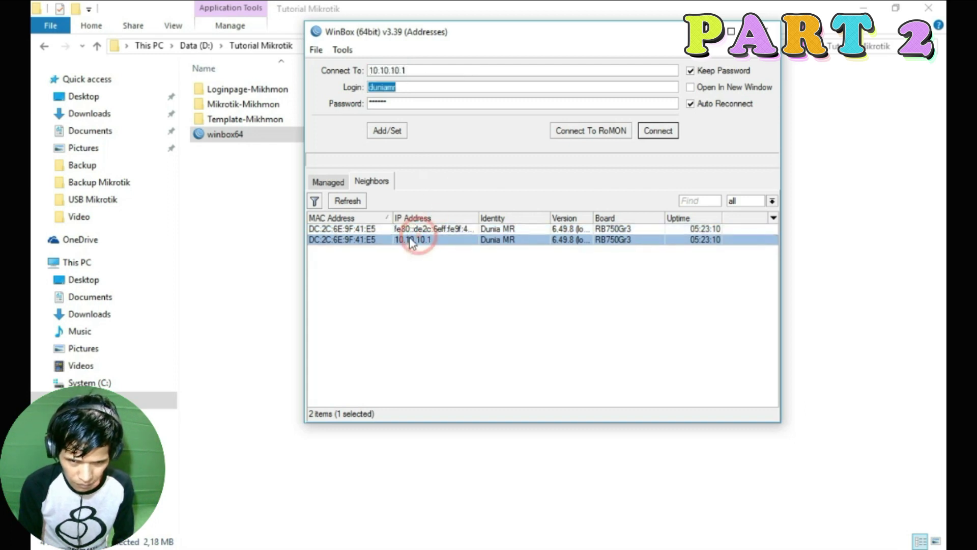
left_click(410, 70)
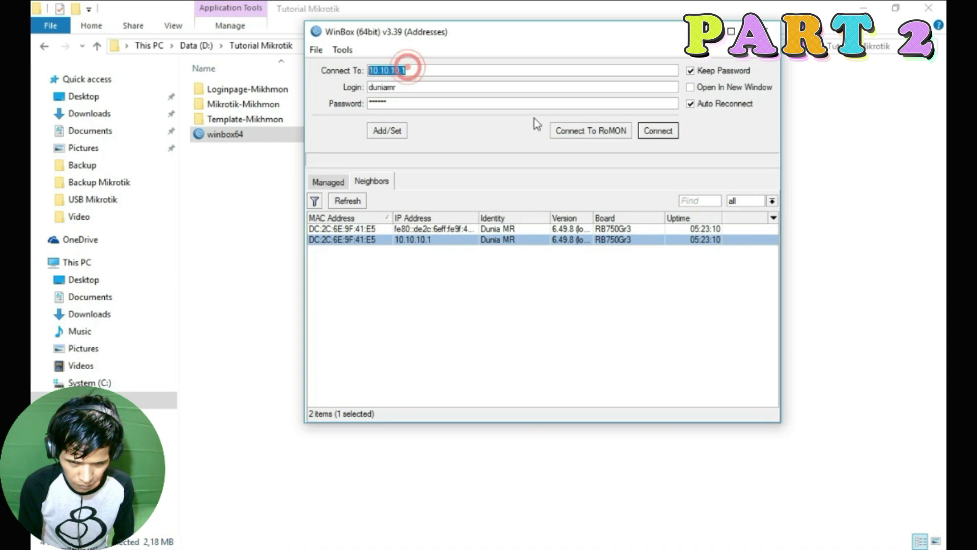
left_click(656, 131)
left_click(682, 87)
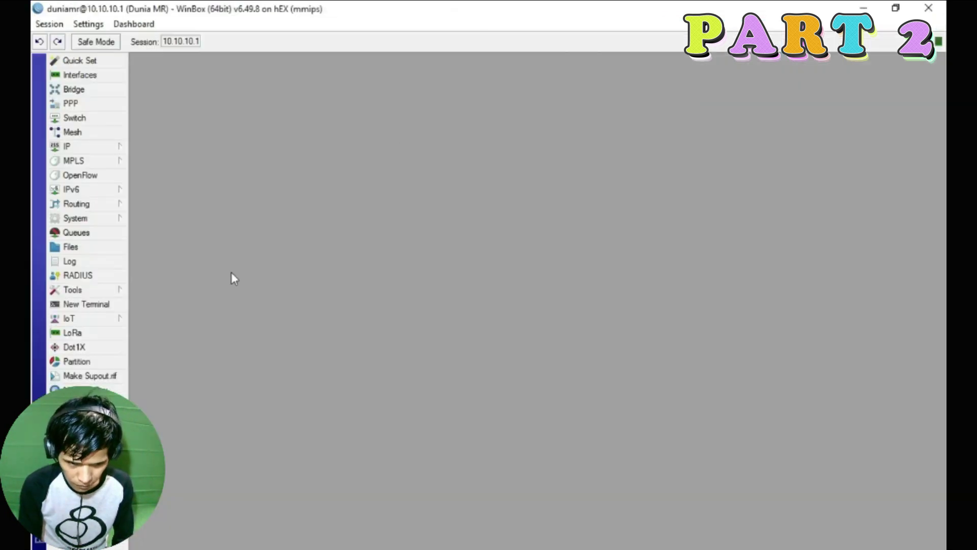
Disable the ftp and telnet services in IP Services.
left_click(87, 148)
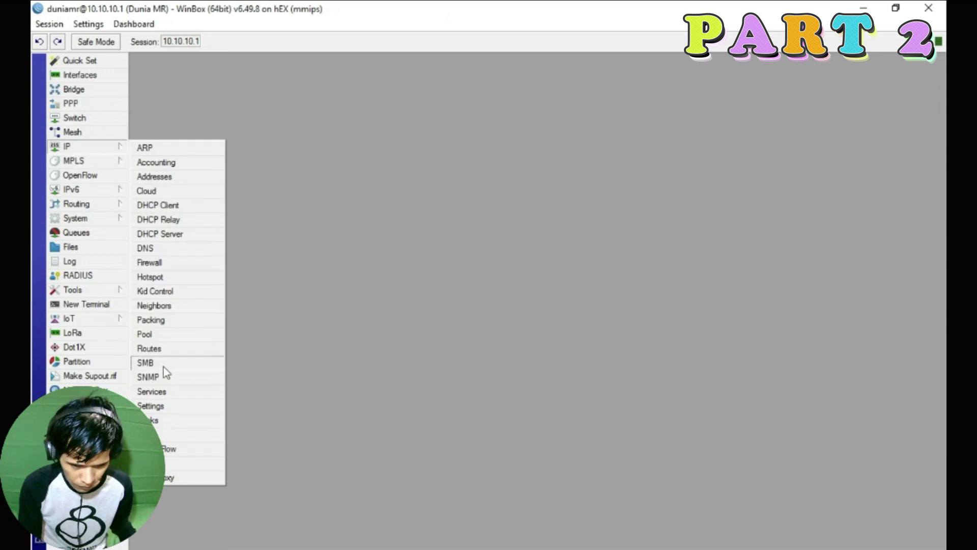
left_click(161, 392)
left_click(434, 233)
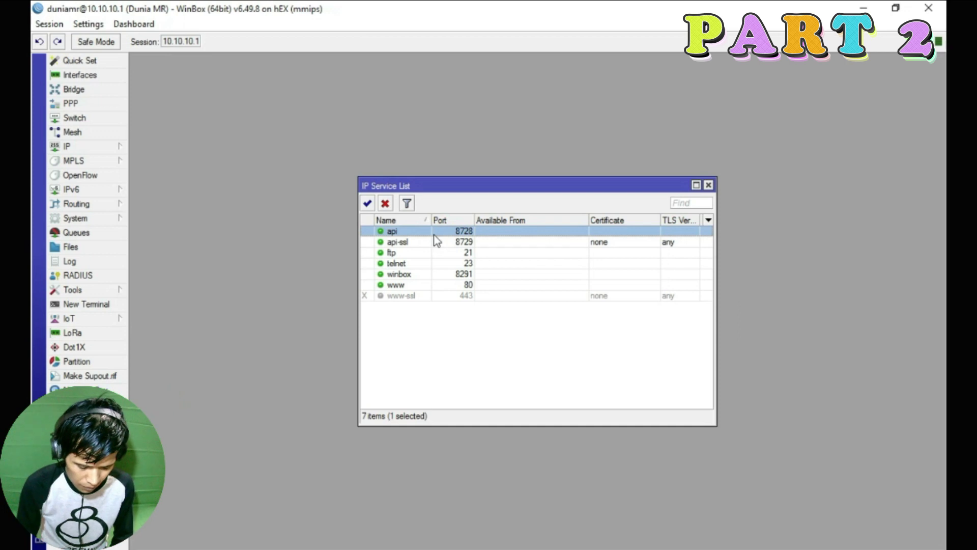
left_click(414, 242)
left_click(413, 231)
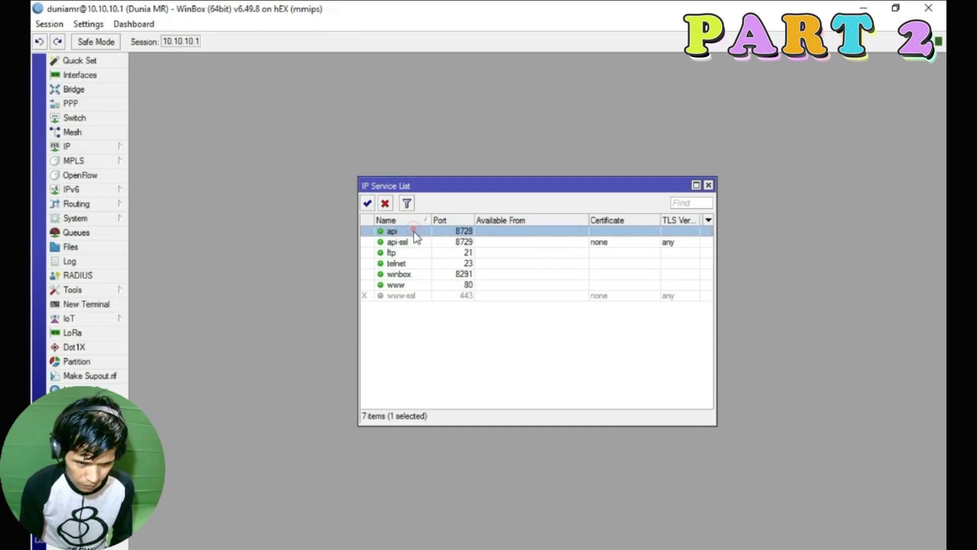
left_click(410, 253)
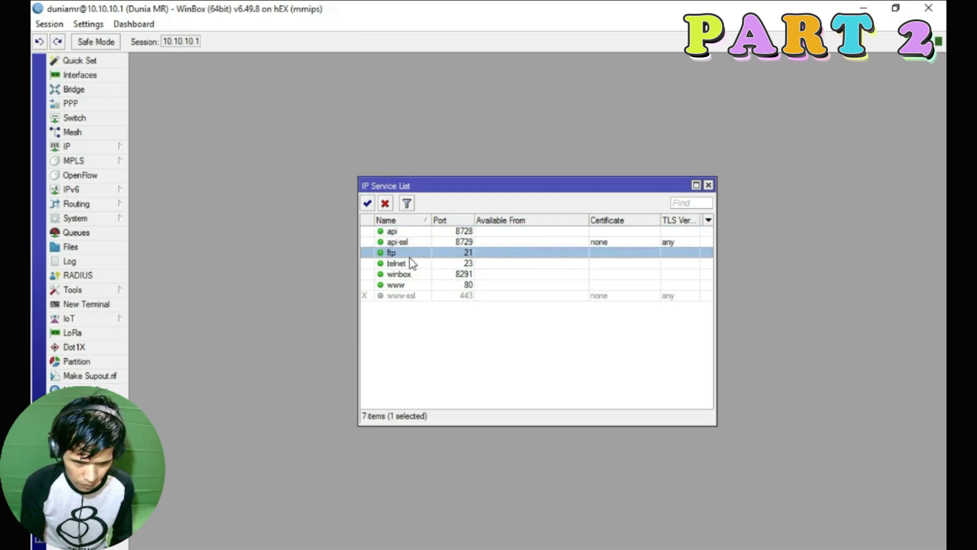
right_click(412, 254)
left_click(464, 395)
right_click(415, 264)
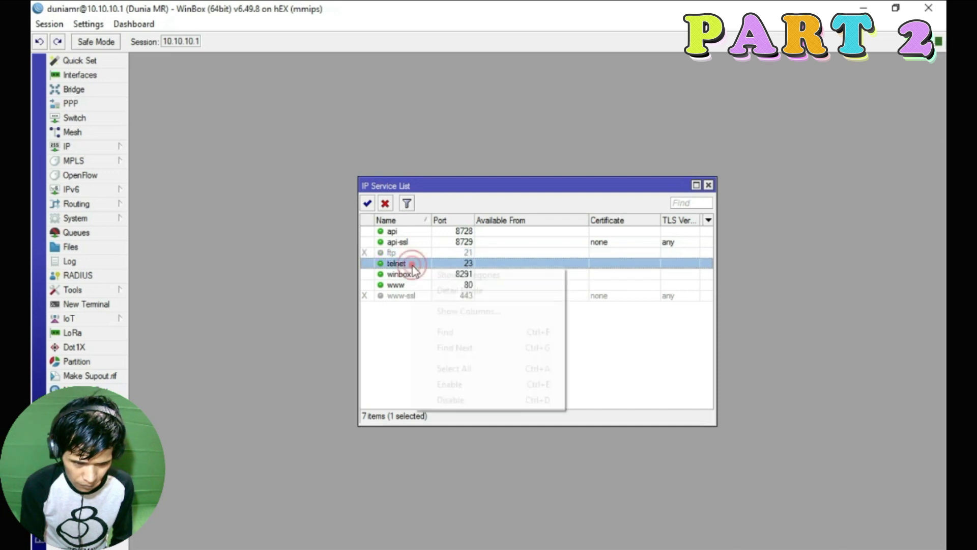
left_click(451, 400)
Change the www service port to 81 and close the services list.
double_click(452, 288)
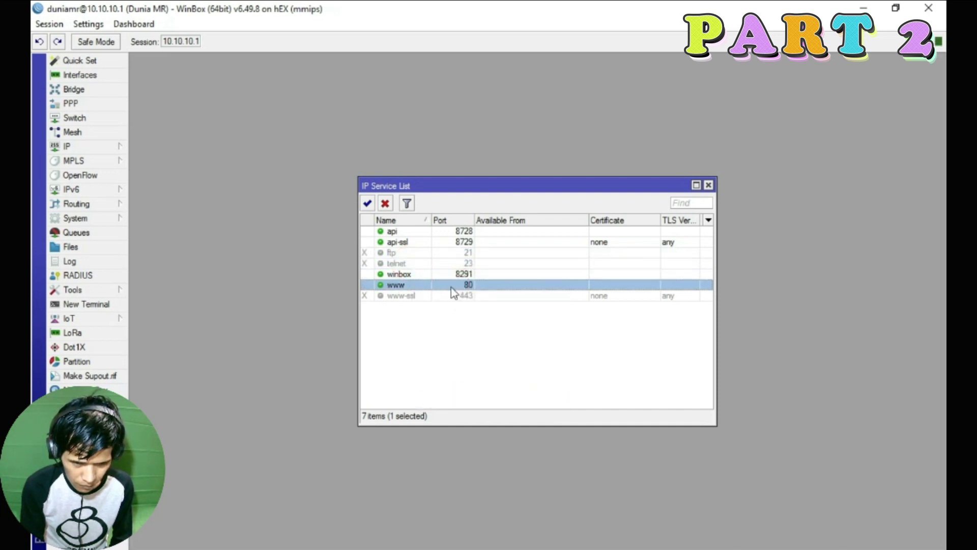
left_click(452, 286)
type("81")
left_click(521, 286)
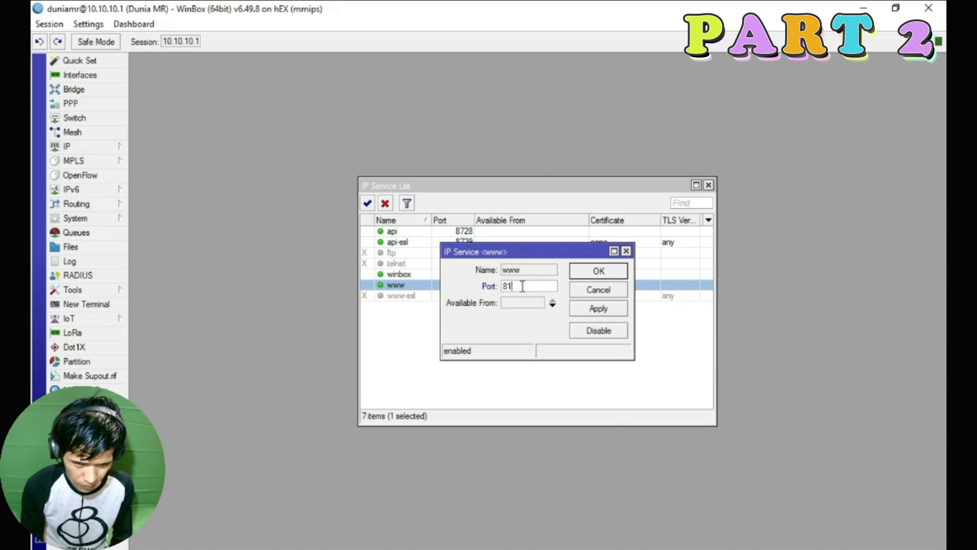
left_click(606, 307)
left_click(605, 271)
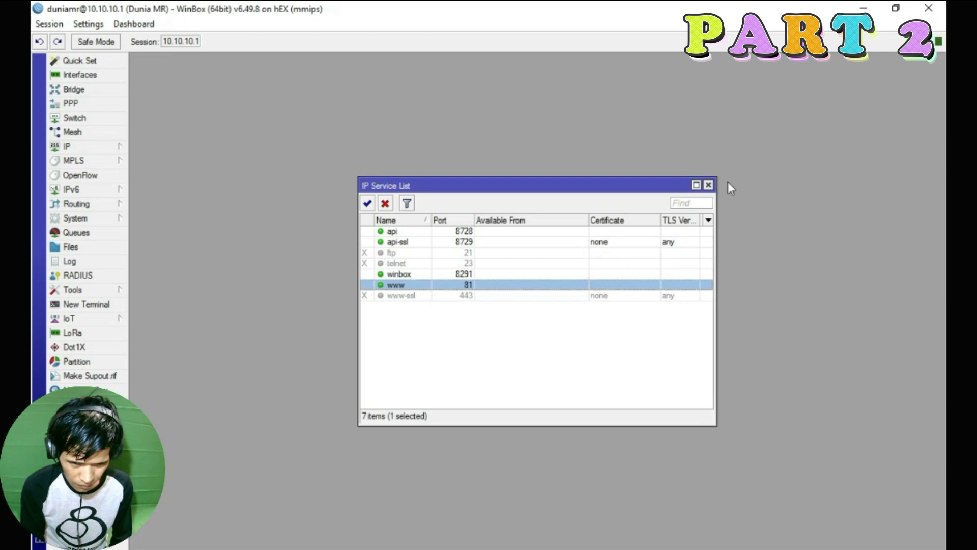
left_click(708, 185)
Show the hotspot Server Profiles list under IP > Hotspot.
left_click(94, 147)
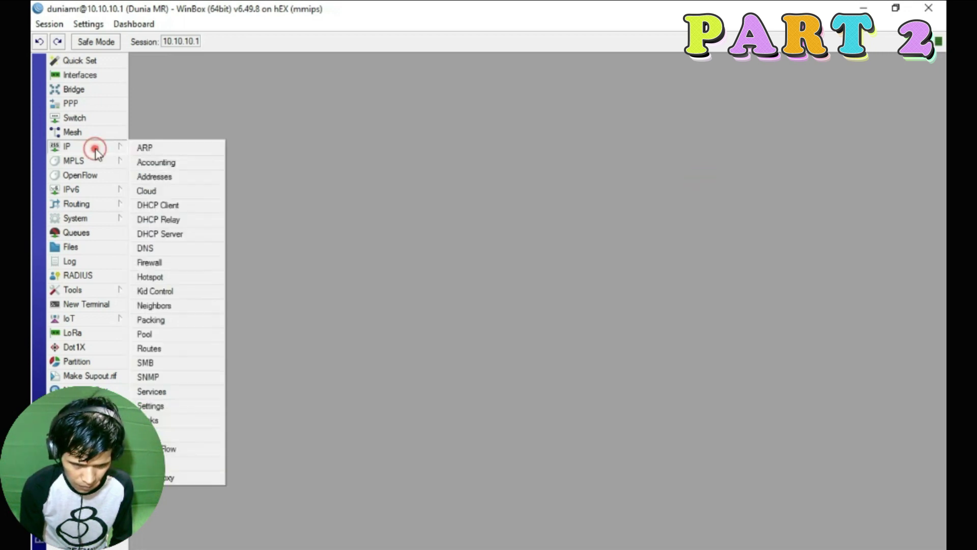
left_click(163, 277)
left_click(306, 161)
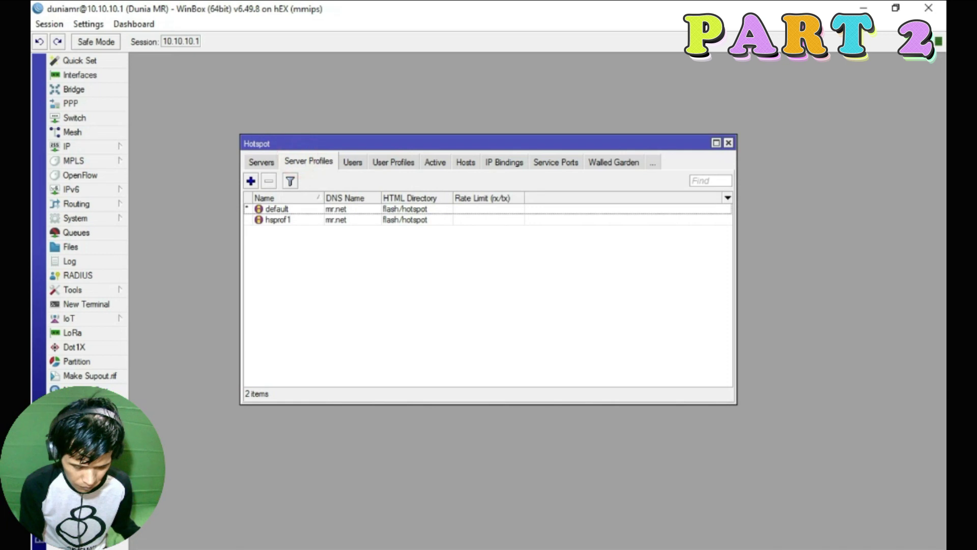
key("super")
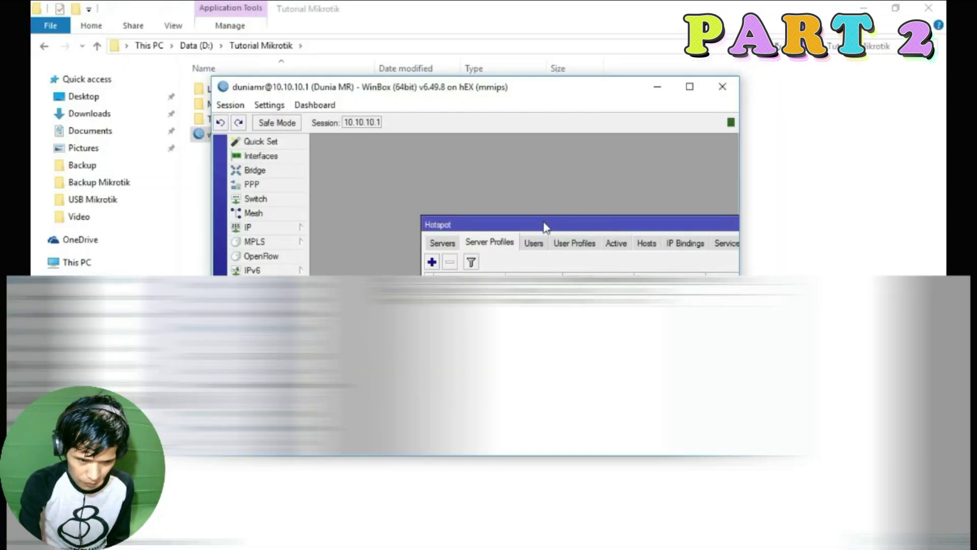
left_click_drag(543, 220, 465, 162)
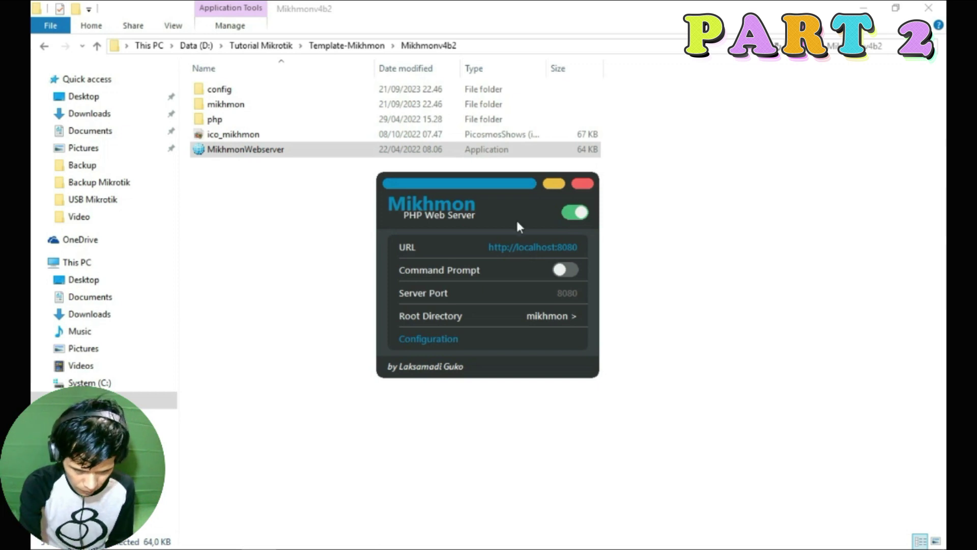
left_click(516, 249)
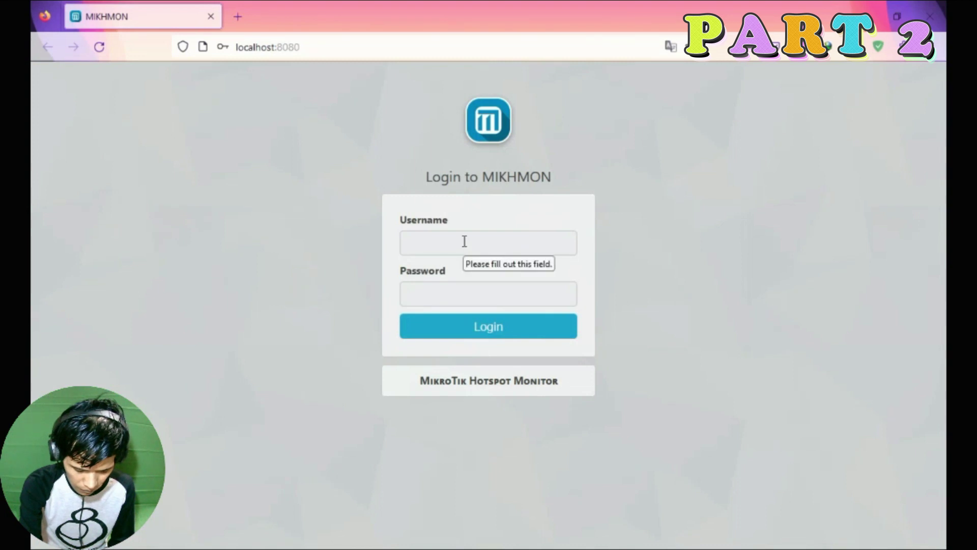
Log in to the Mikhmon admin panel with the admin username and password.
left_click(464, 241)
type("mikhmon")
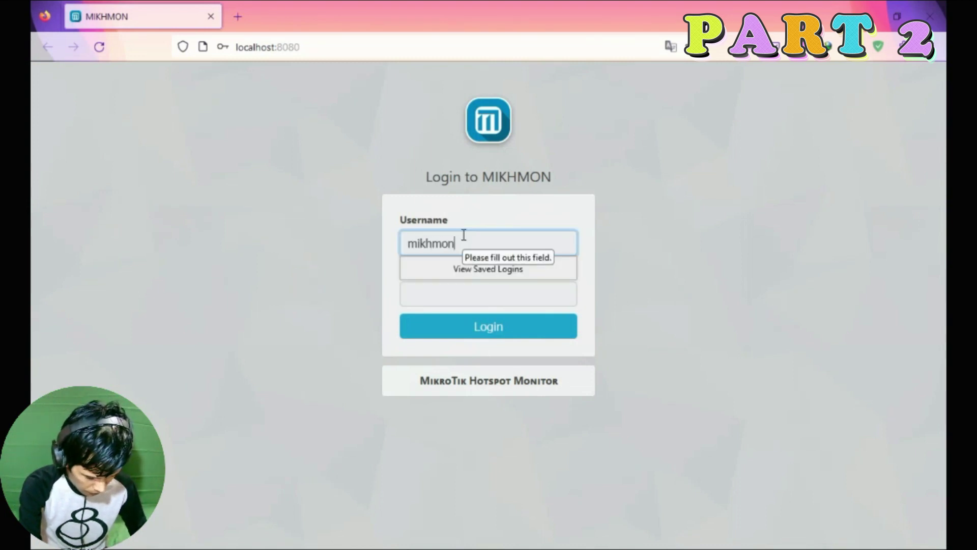
left_click(424, 300)
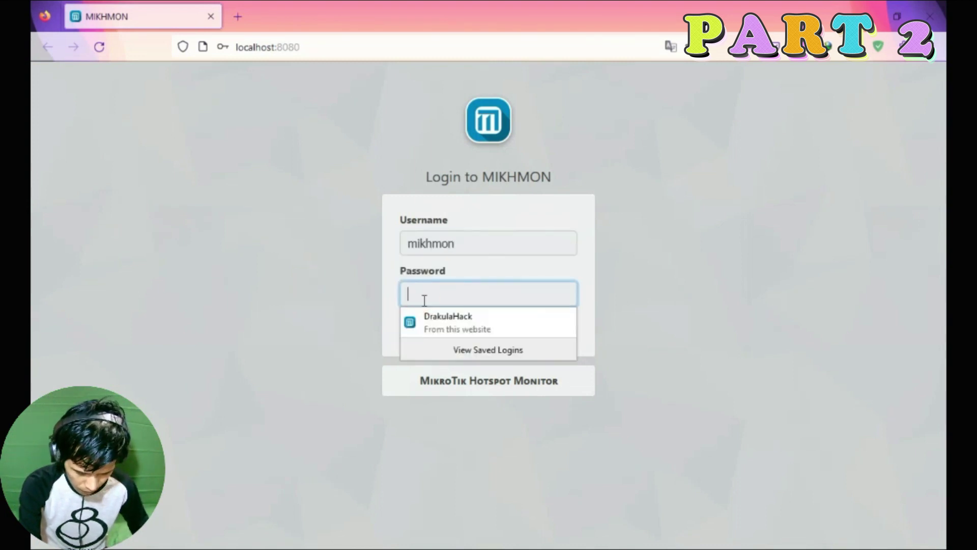
type("1234")
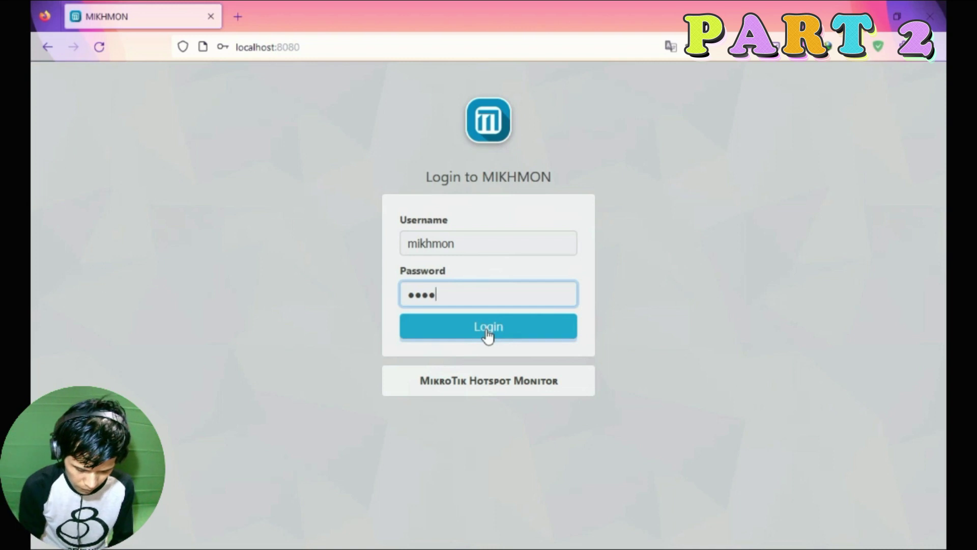
left_click(487, 328)
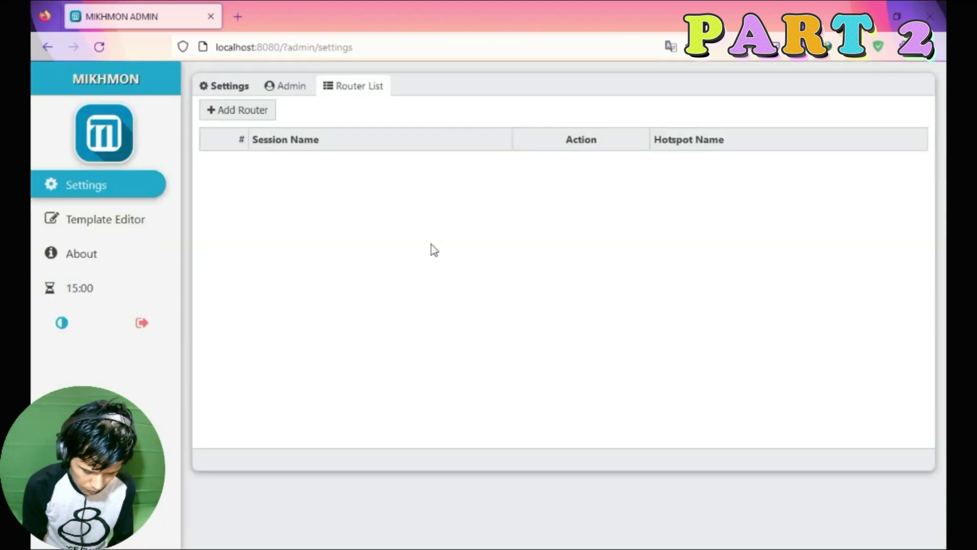
Add a router entry and rename its session from session429 to MRNet.
left_click(239, 119)
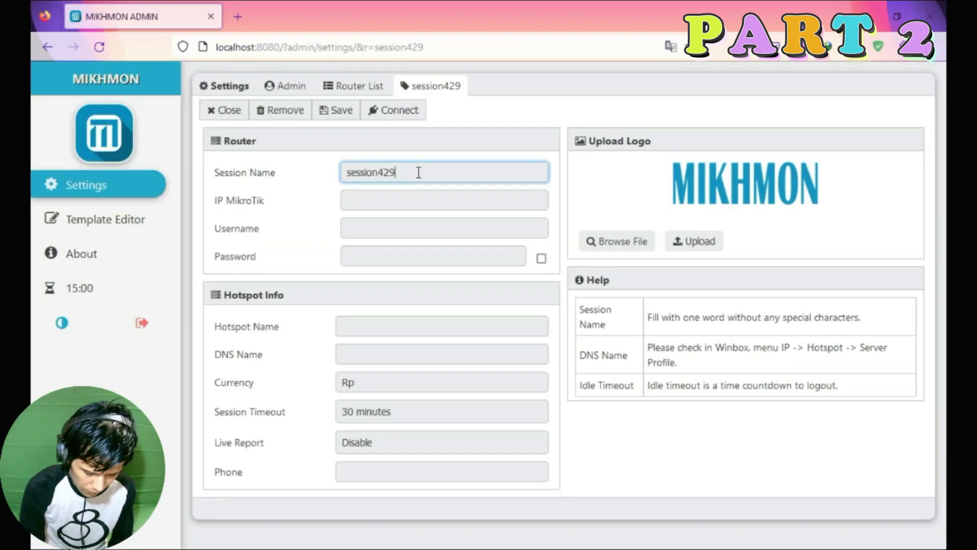
double_click(410, 172)
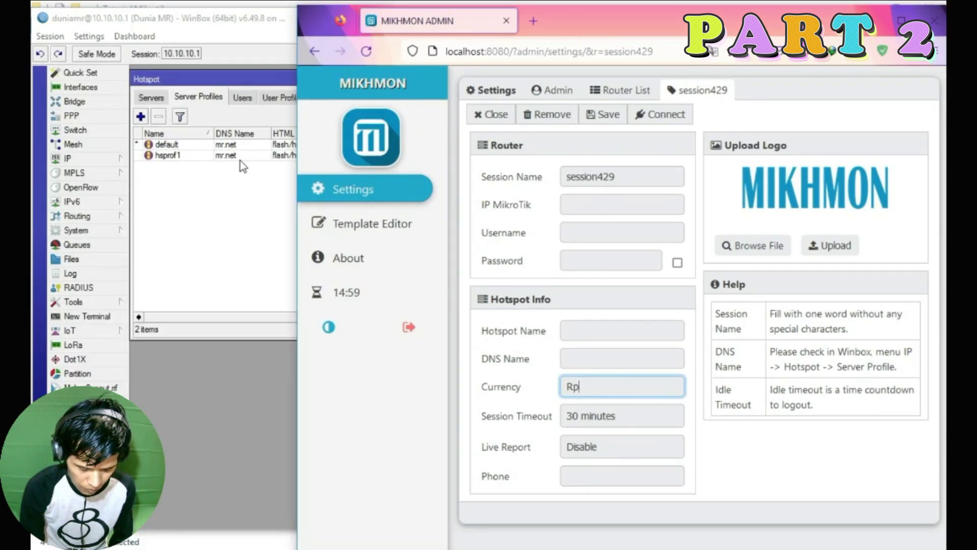
left_click(624, 179)
double_click(593, 183)
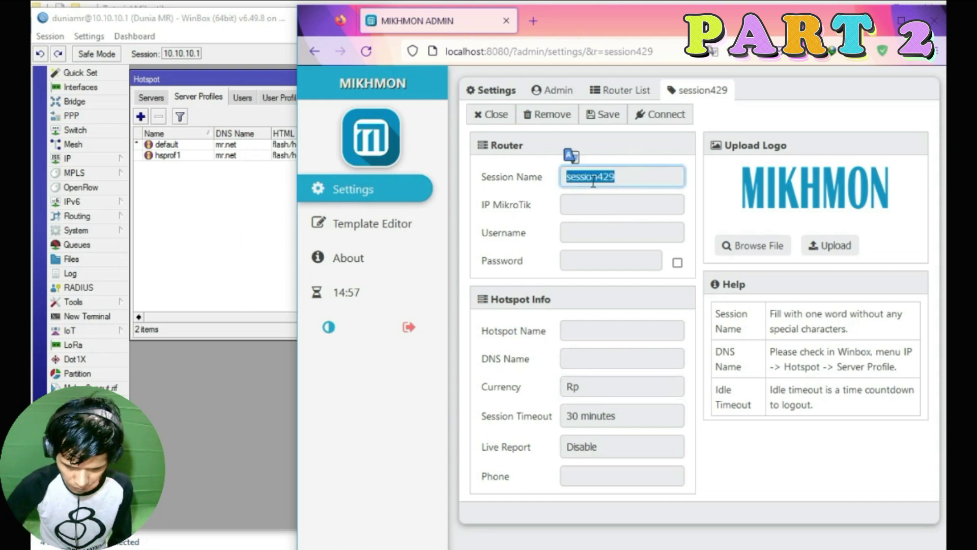
type("MRNet")
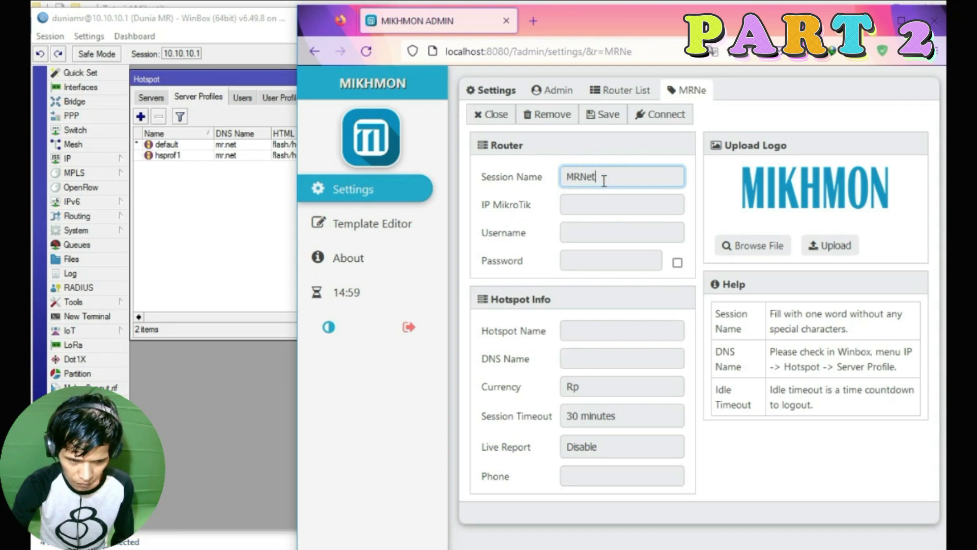
key("Return")
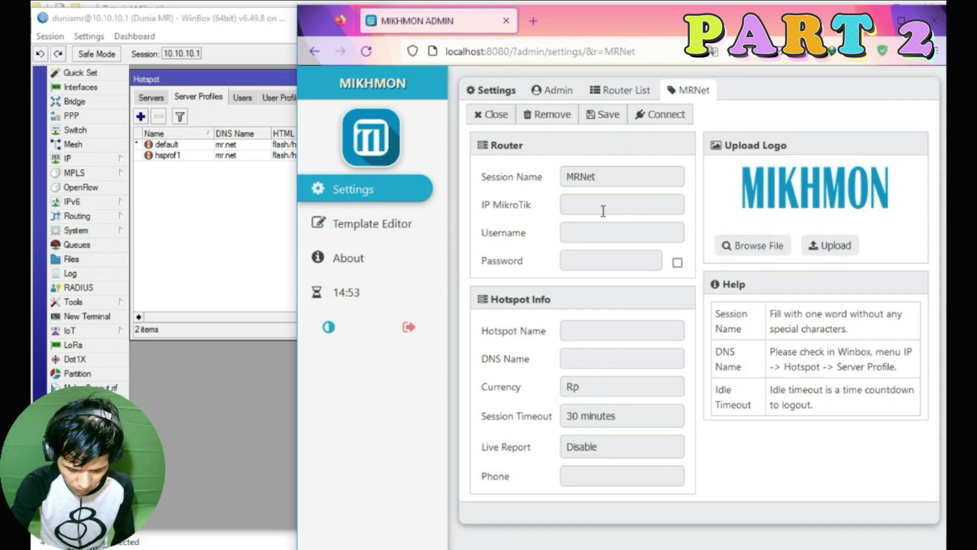
Enter 10.10.10.1 as the MikroTik IP address of the MRNet session.
left_click(189, 54)
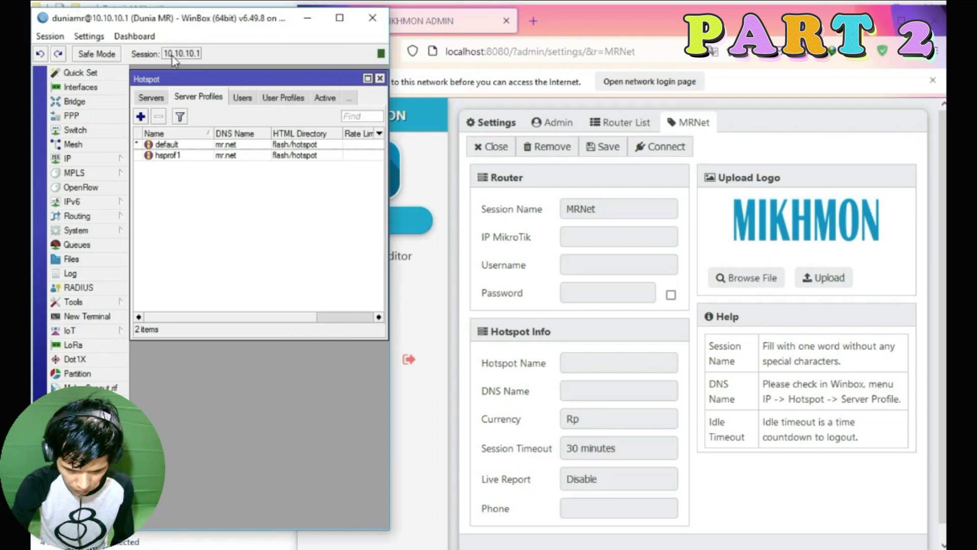
left_click(182, 156)
double_click(182, 155)
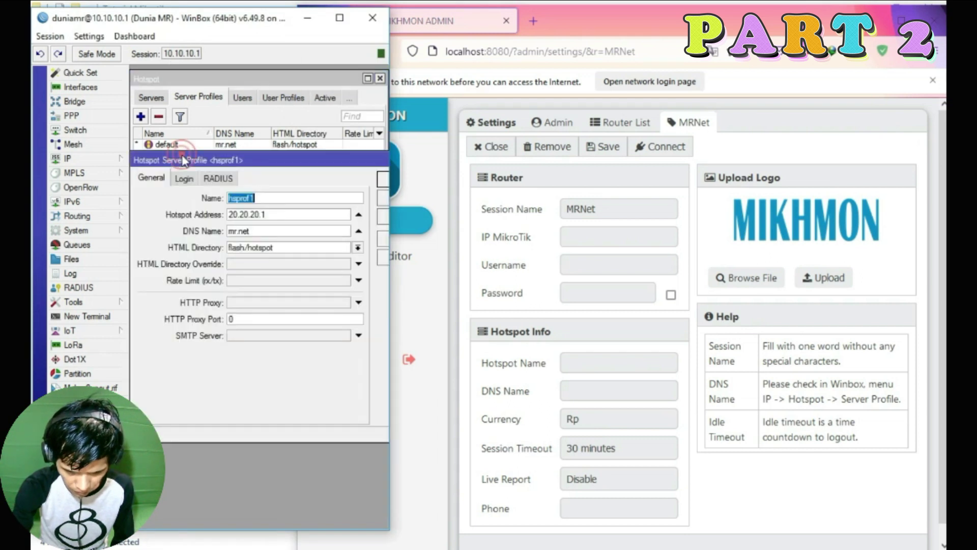
left_click(383, 179)
left_click(340, 174)
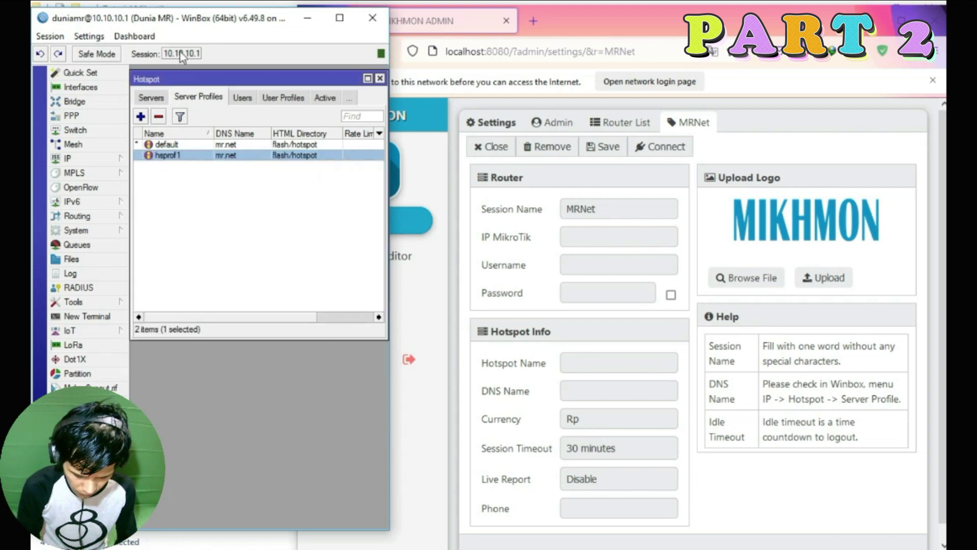
left_click(580, 237)
type("10.10.10.1")
Fill in the router login username and password, checked against WinBox's user list.
left_click(589, 264)
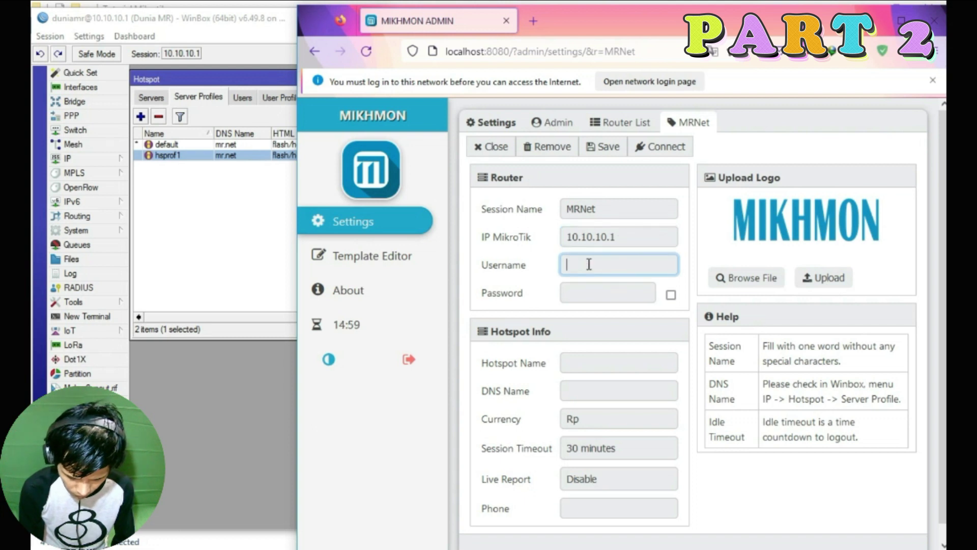
left_click(77, 230)
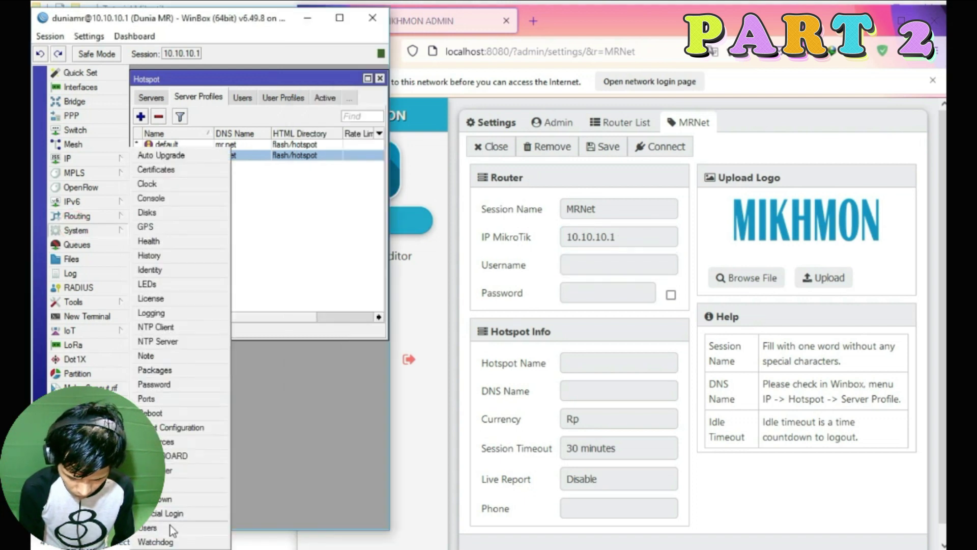
left_click(170, 525)
mouse_move(207, 167)
left_mouse_down()
mouse_move(211, 184)
mouse_move(206, 167)
left_mouse_up()
double_click(194, 237)
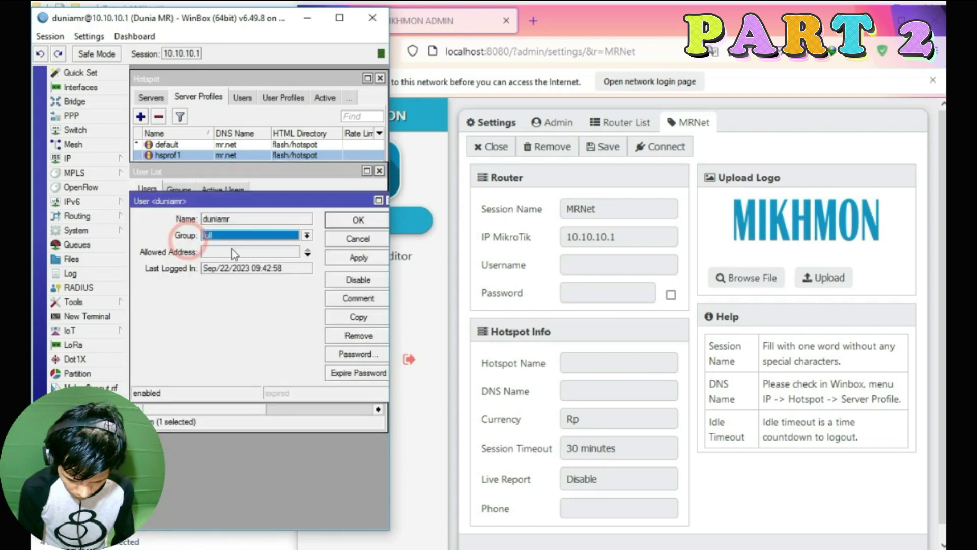
left_click(230, 219)
left_click(342, 219)
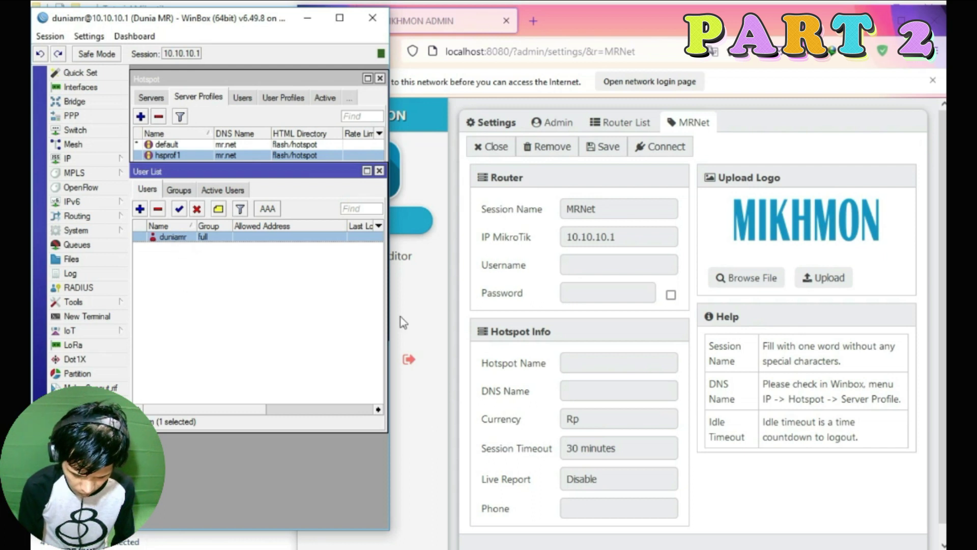
left_click(585, 263)
type("duniamr")
left_click(671, 295)
left_click(586, 292)
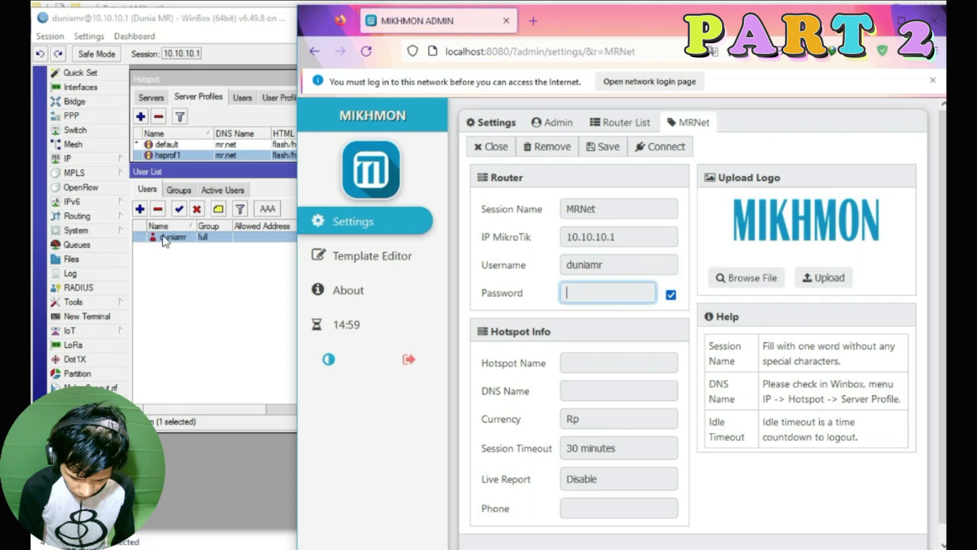
type("123456")
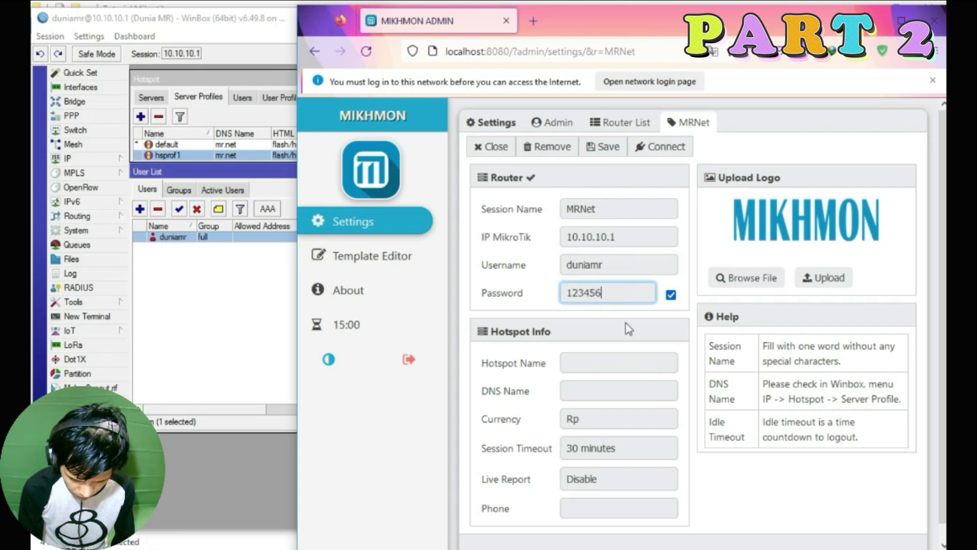
Set Hotspot Name to 'MR Net' and DNS Name to mr.net copied from hsprof1.
left_click(586, 365)
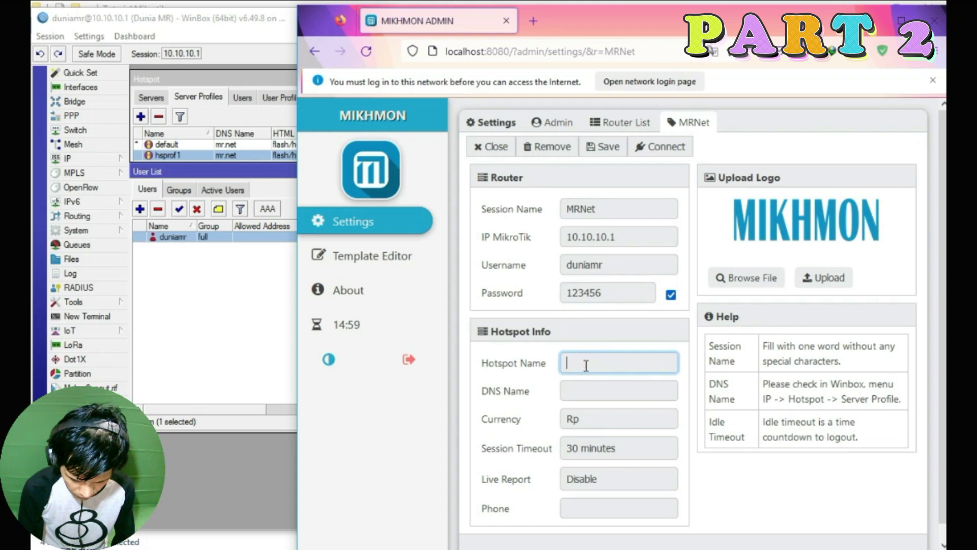
scroll(586, 356, "down", 1)
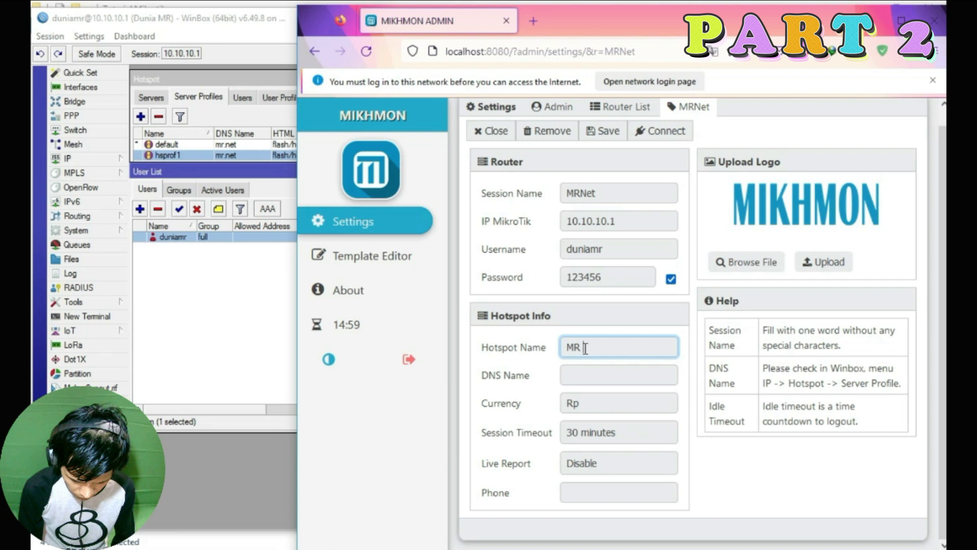
left_click(587, 374)
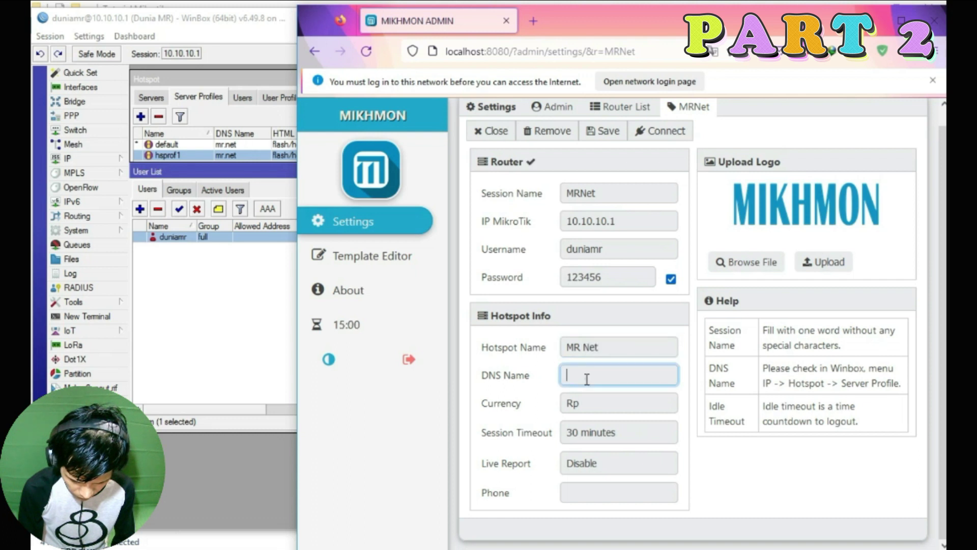
left_click(184, 283)
left_click(265, 158)
double_click(376, 155)
double_click(259, 247)
key("ctrl+c")
key("alt+Tab")
key("ctrl+v")
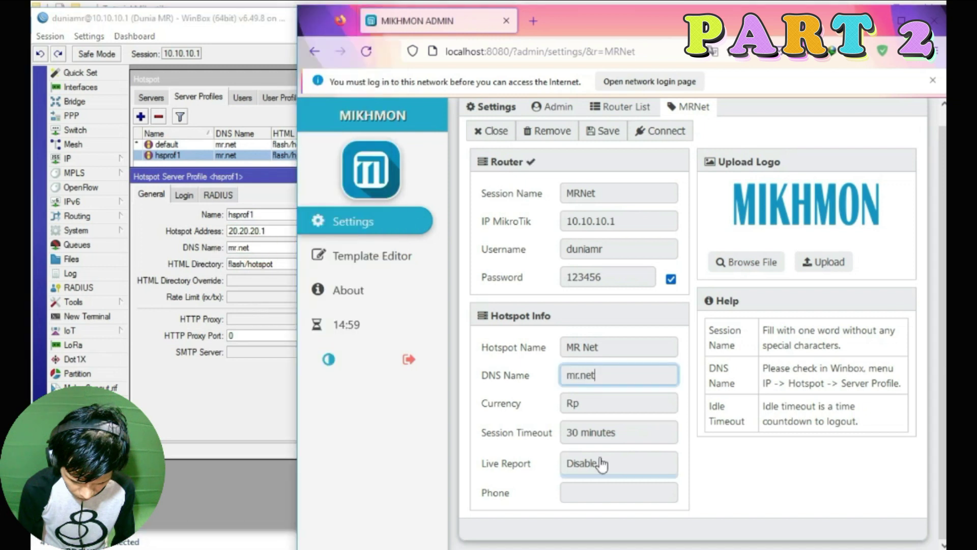
Enable Live Report and save the MRNet router session.
left_click(601, 463)
left_click(575, 484)
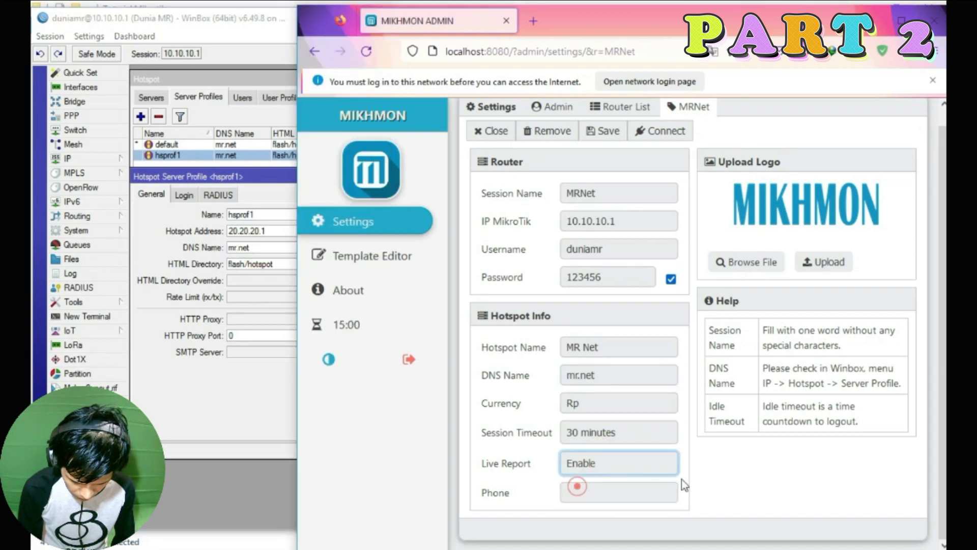
scroll(704, 478, "up", 1)
scroll(603, 436, "down", 1)
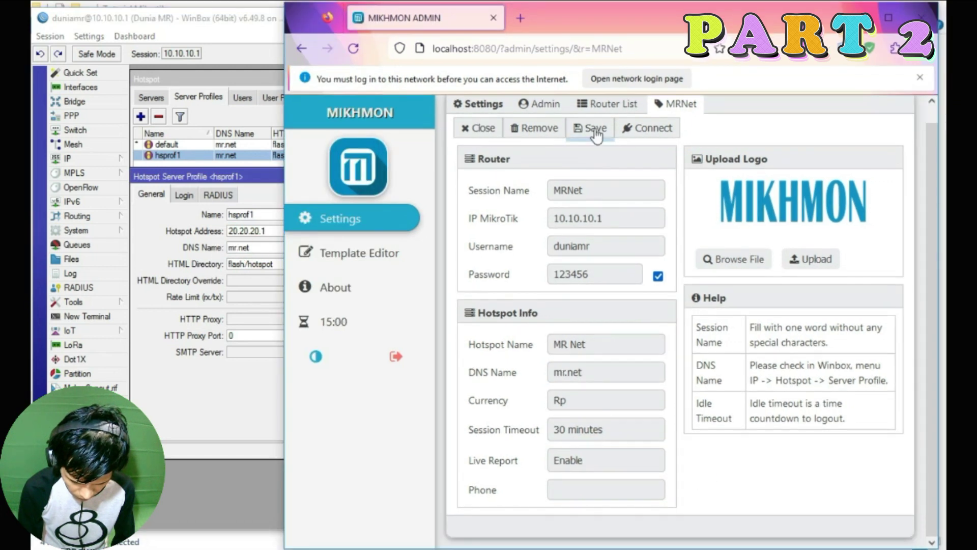
left_click(595, 133)
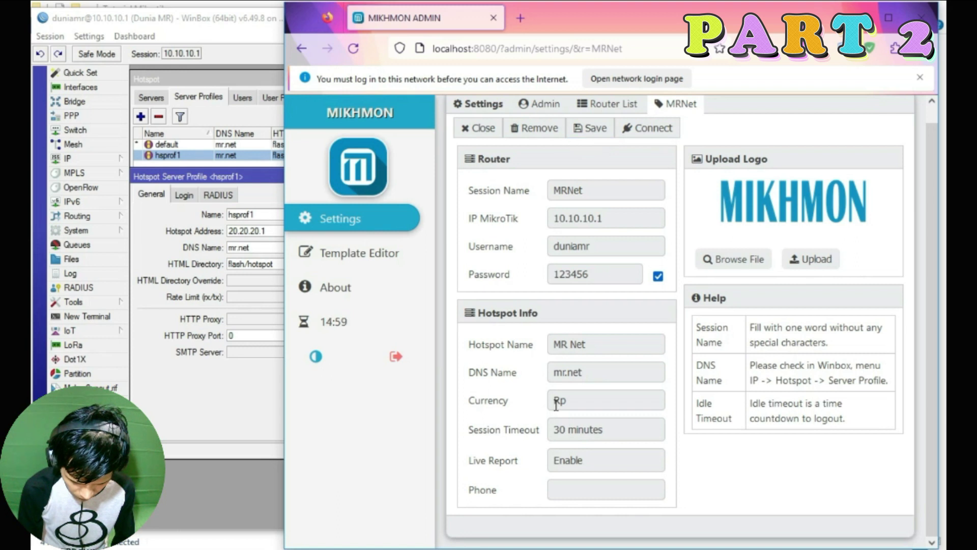
Connect Mikhmon to the MRNet router dashboard, closing WinBox's hotspot windows along the way.
left_click(511, 203)
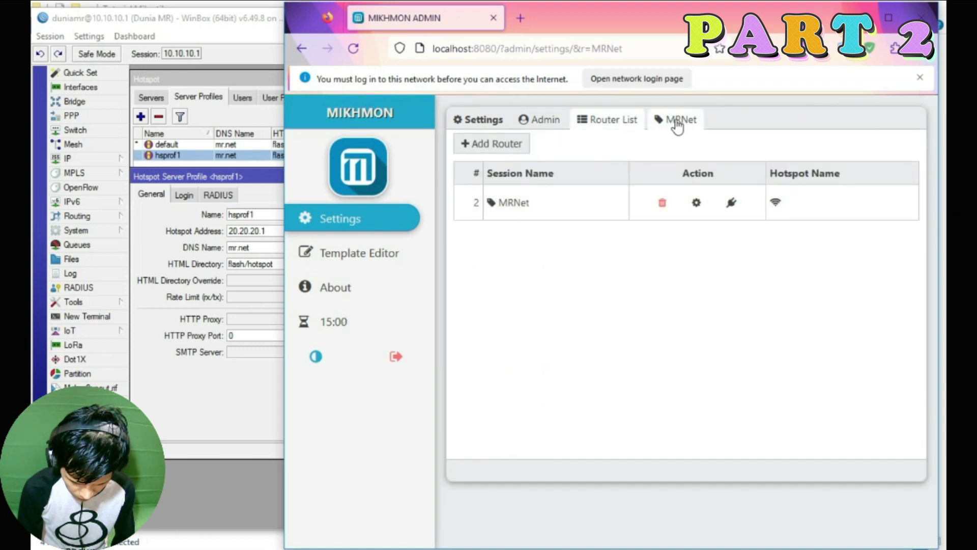
left_click(653, 151)
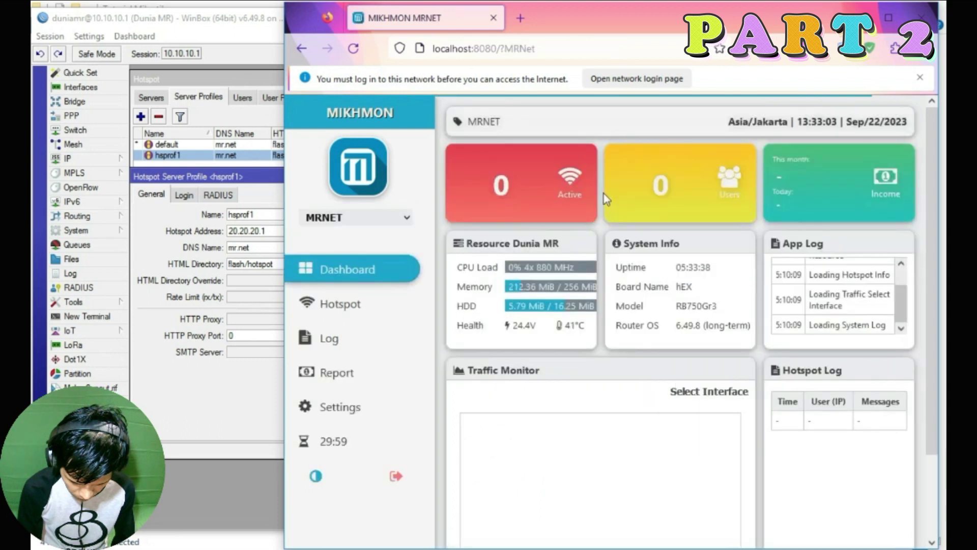
left_click(159, 414)
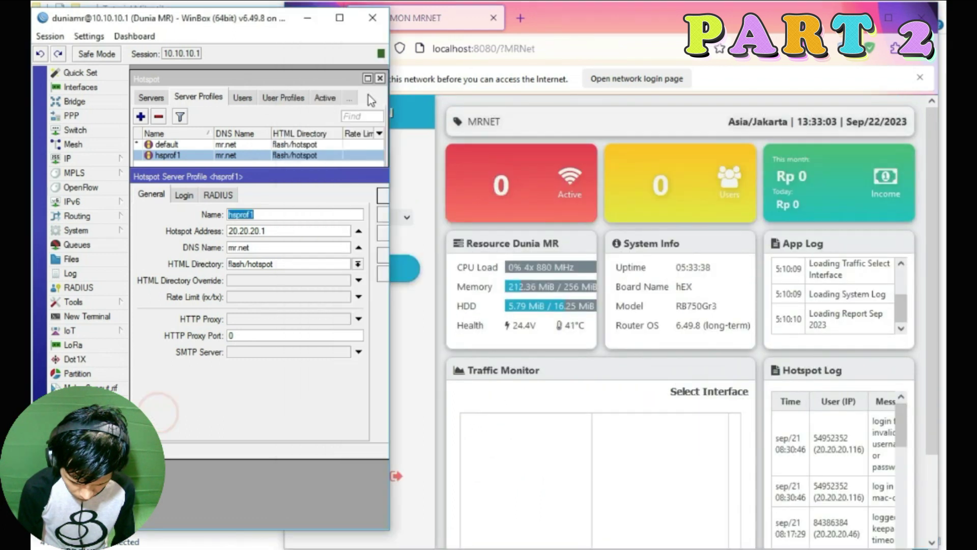
left_click(379, 78)
left_click(339, 175)
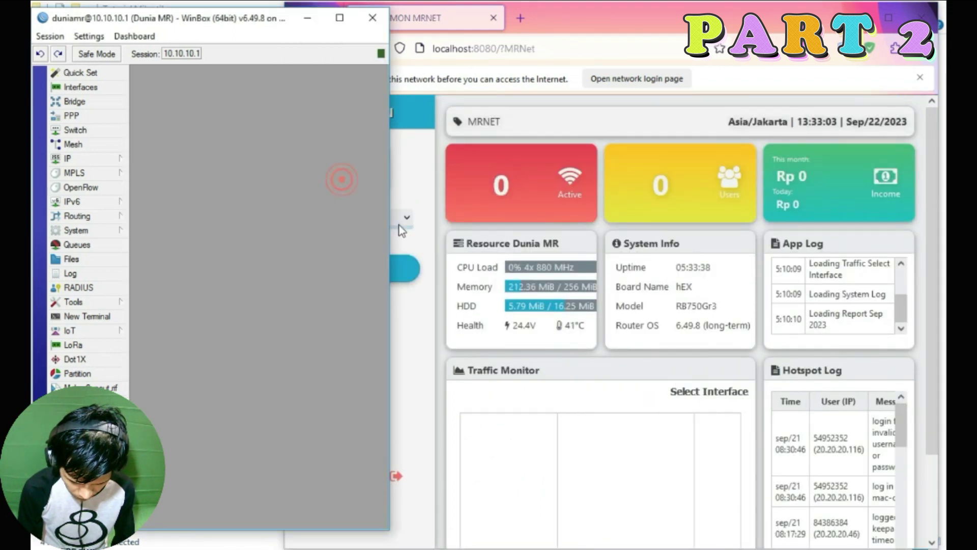
left_click_drag(389, 229, 779, 229)
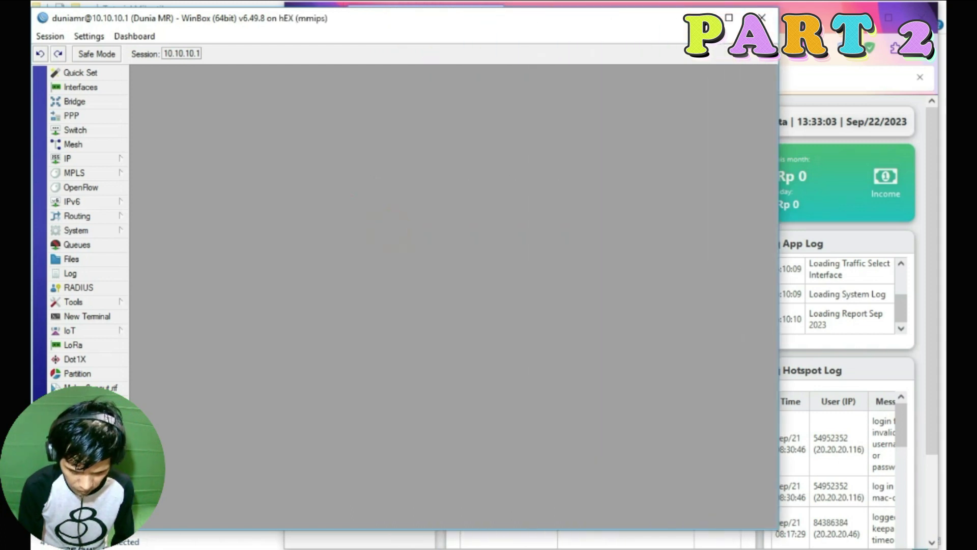
left_click(806, 71)
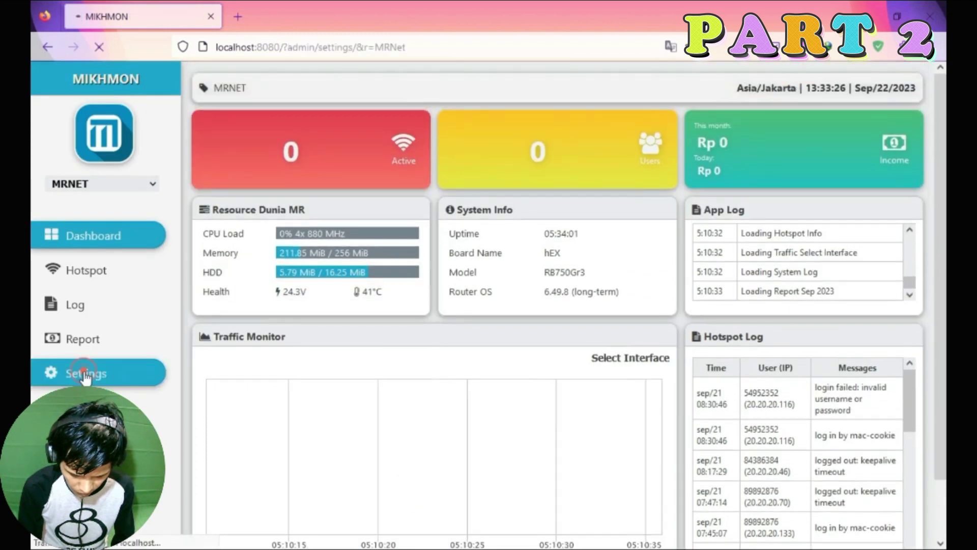
left_click(86, 373)
left_click(372, 109)
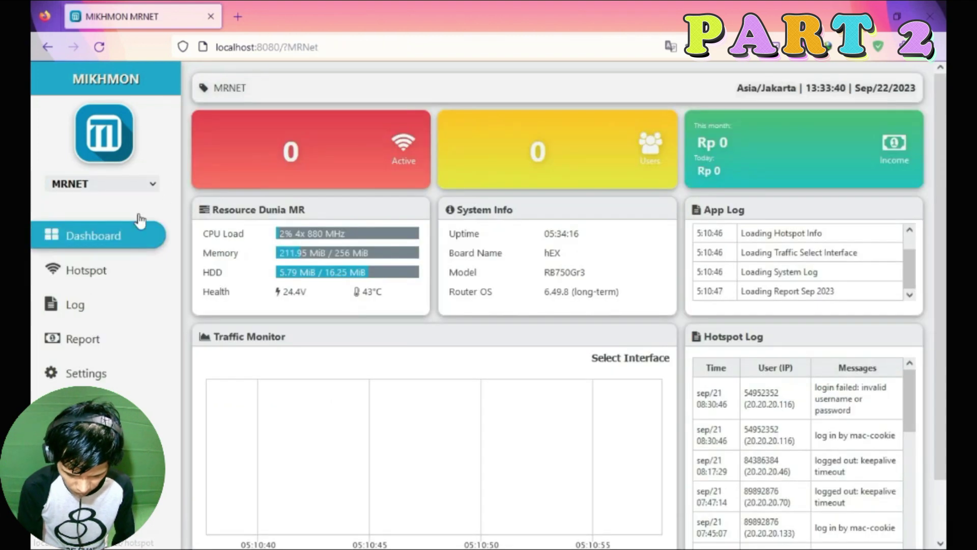
Show Mikhmon's User Profile tab and compare it with WinBox's hotspot default profile.
left_click(83, 274)
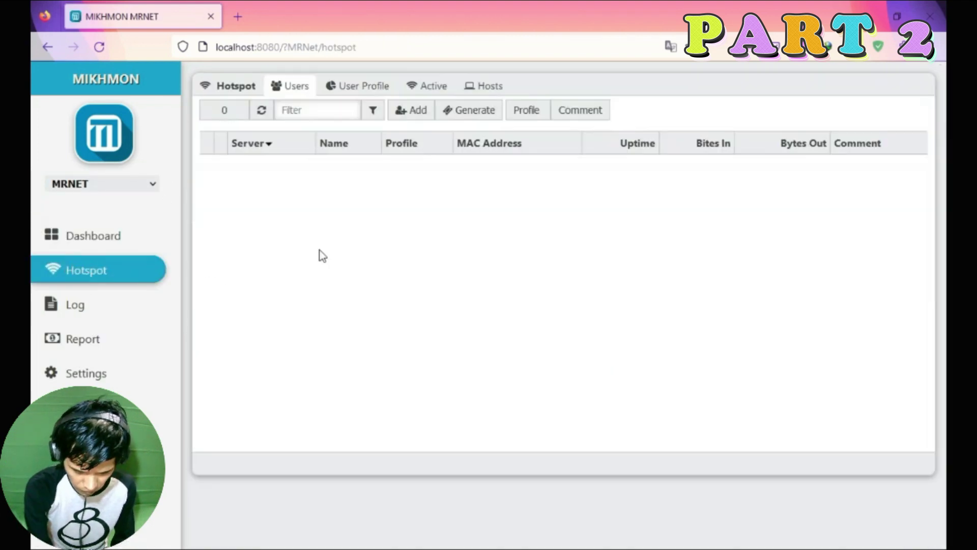
left_click(360, 86)
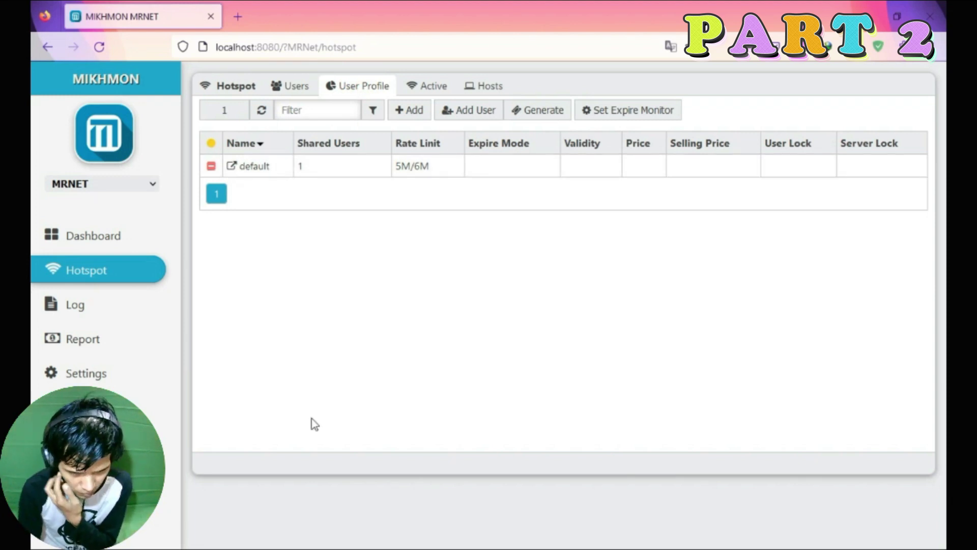
left_click(195, 192)
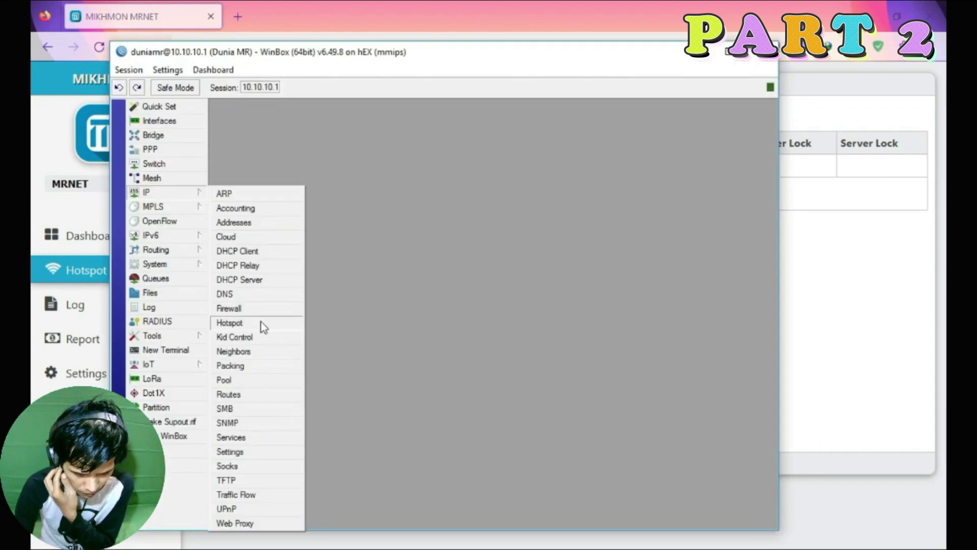
left_click(261, 321)
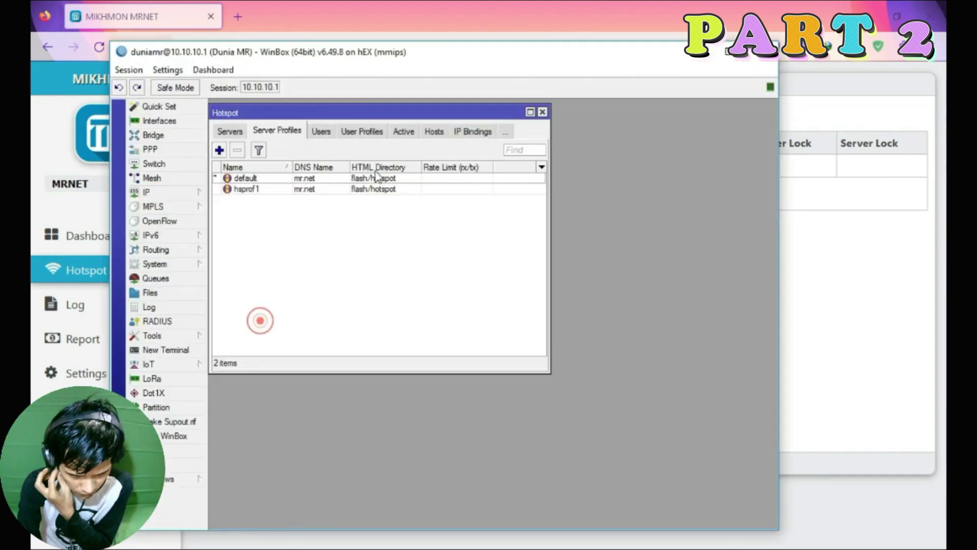
left_click(572, 131)
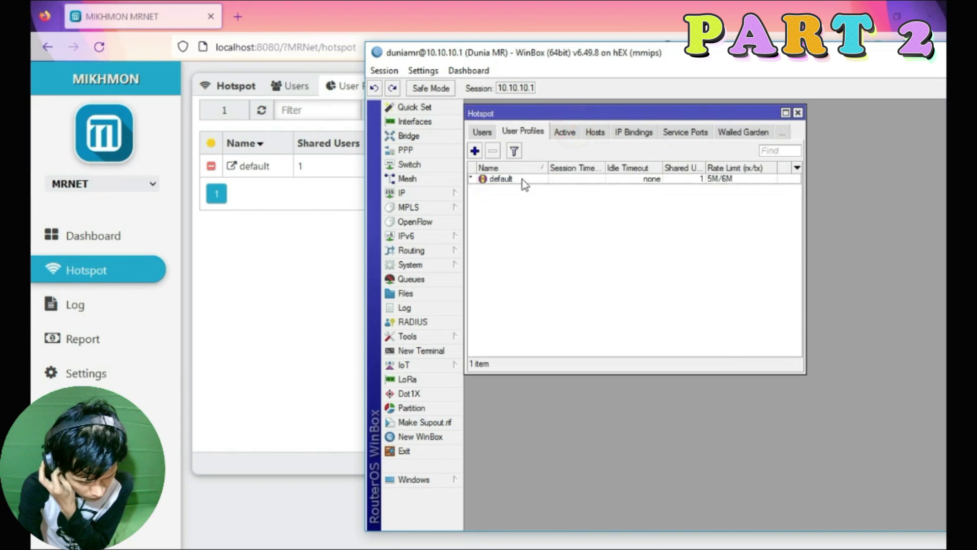
left_click(522, 179)
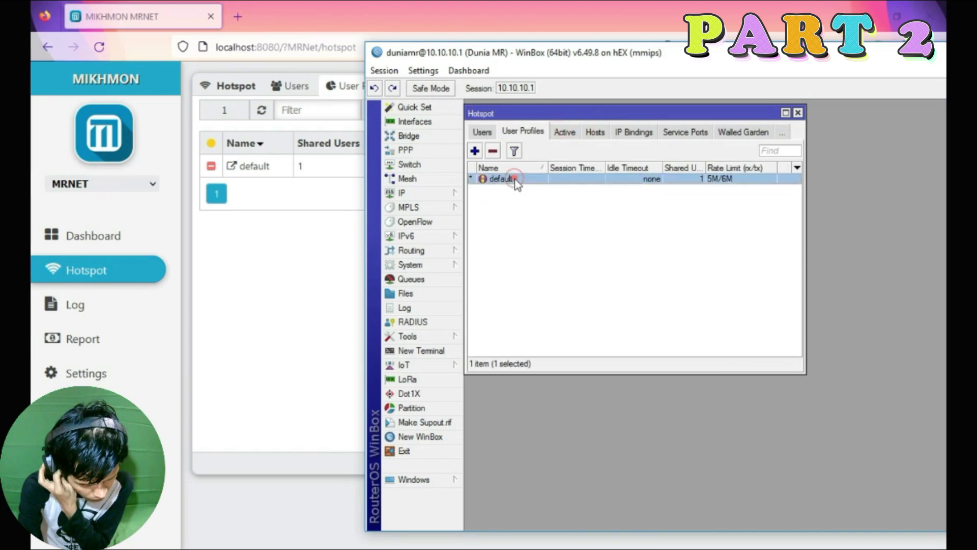
left_click(309, 230)
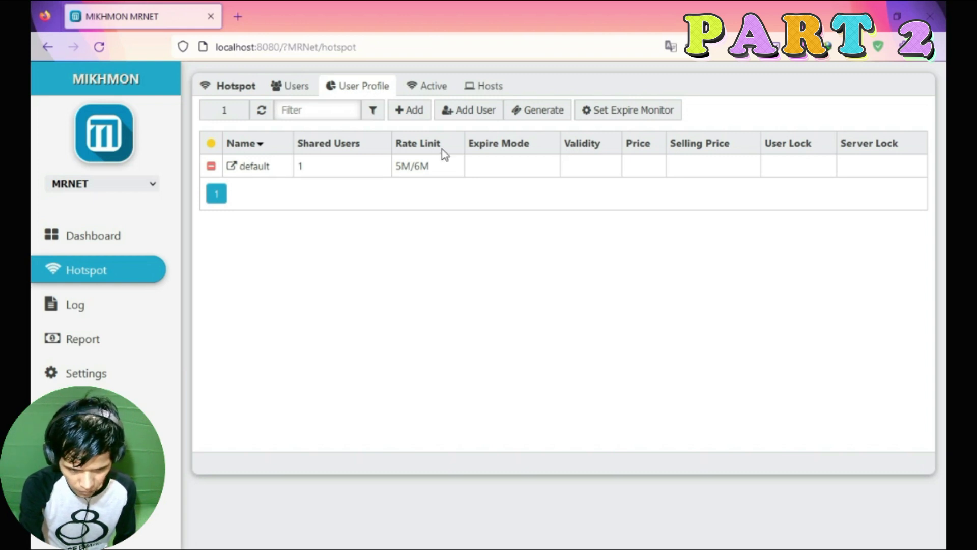
Open Mikhmon's Add Profile form and start the tariff note with '10 Jam 200' in Notepad.
left_click(409, 118)
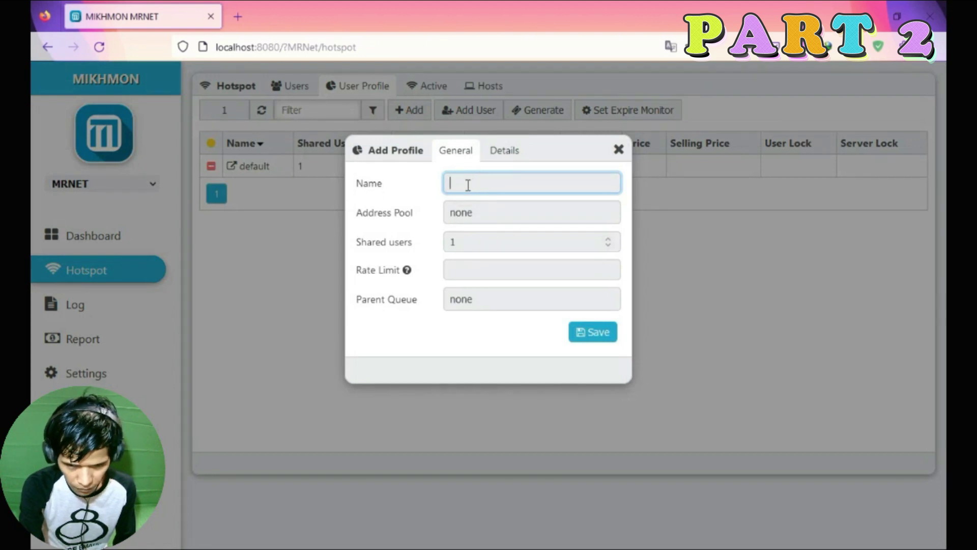
type("10 Jam 200")
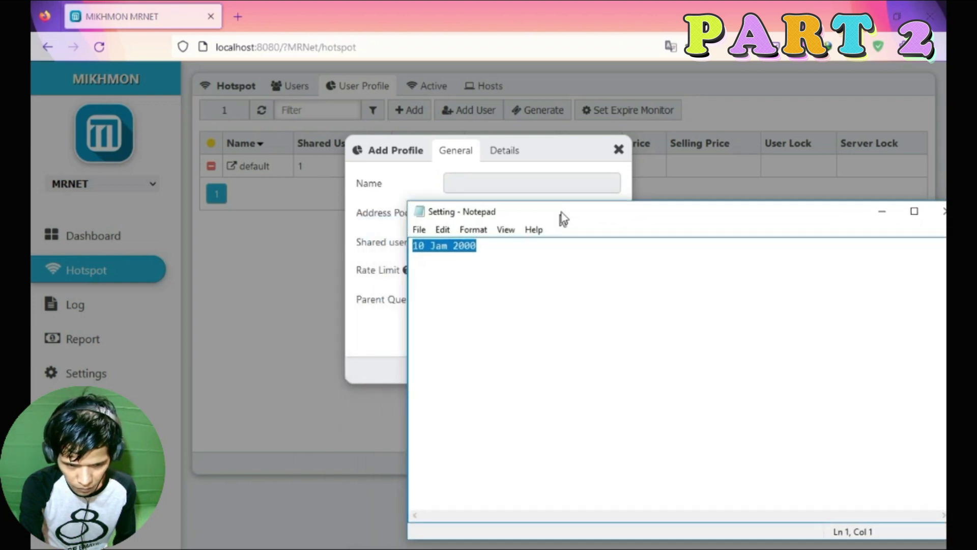
left_click_drag(560, 216, 691, 134)
left_click(658, 165)
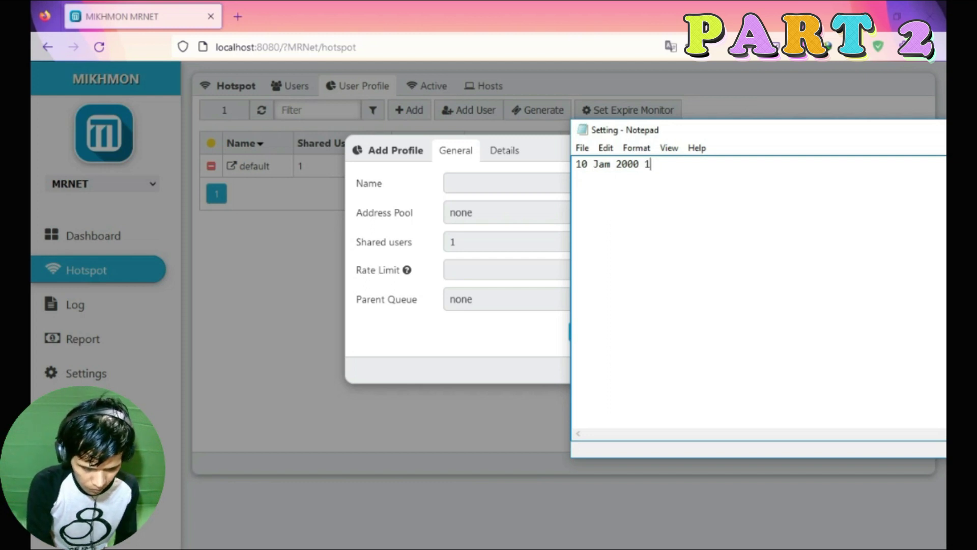
Add plan lines 20 Jam 3000, 30 Jam 4000 and 40 Jam 5000 1M/2M to the note.
key("BackSpace")
key("BackSpace")
key("BackSpace")
key("BackSpace")
key("BackSpace")
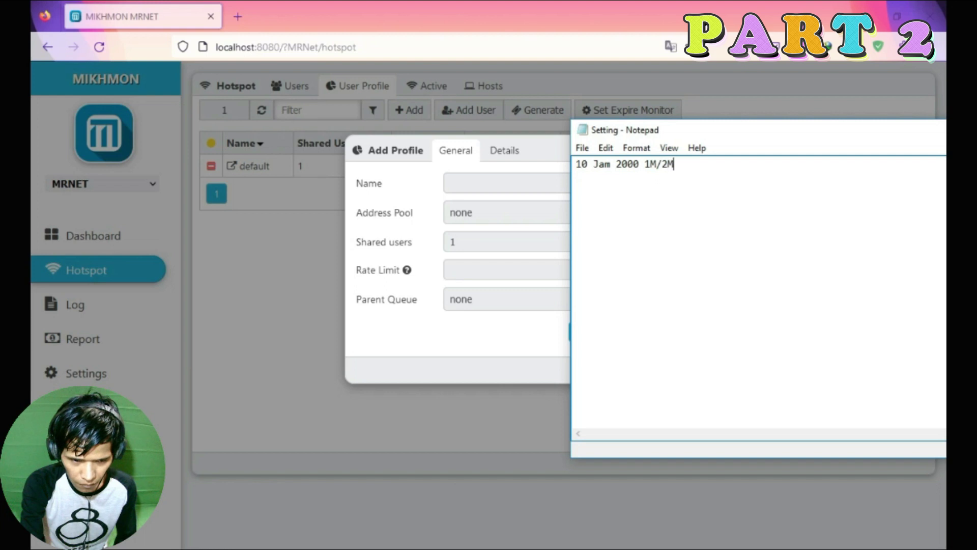
key("BackSpace")
key("BackSpace")
key("BackSpace")
key("BackSpace")
key("BackSpace")
key("Return")
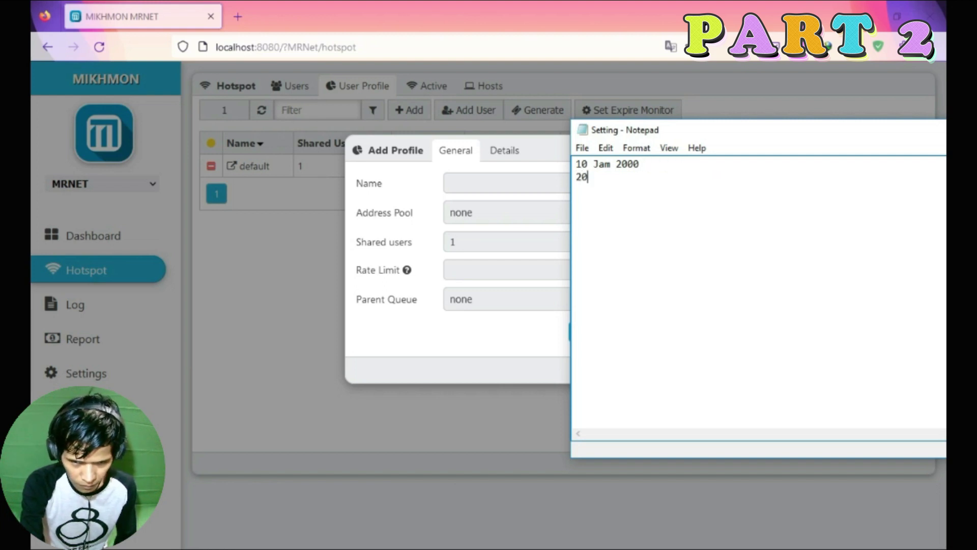
type("20 Jam 3000")
key("Return")
type("30 Jam 4000")
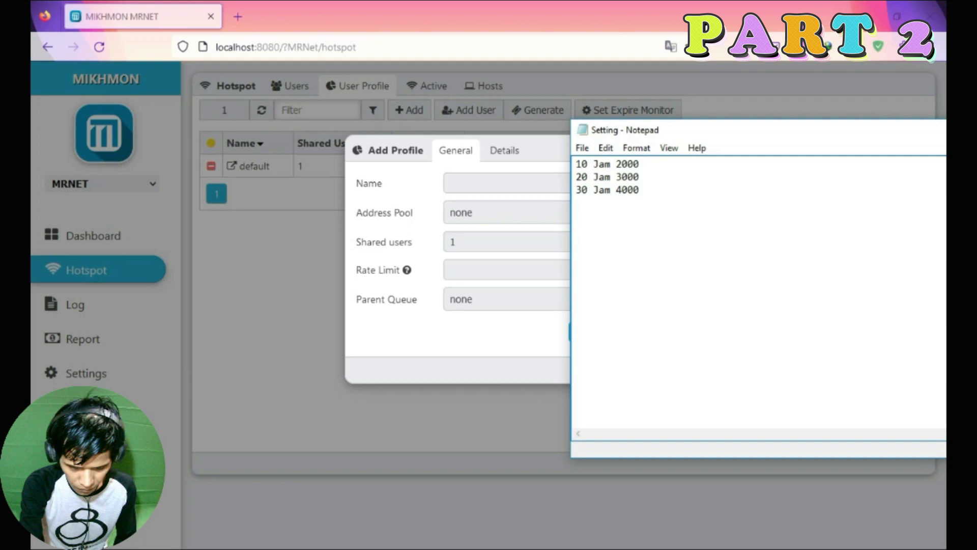
key("Return")
type("40 Jam 5000 1M/2M")
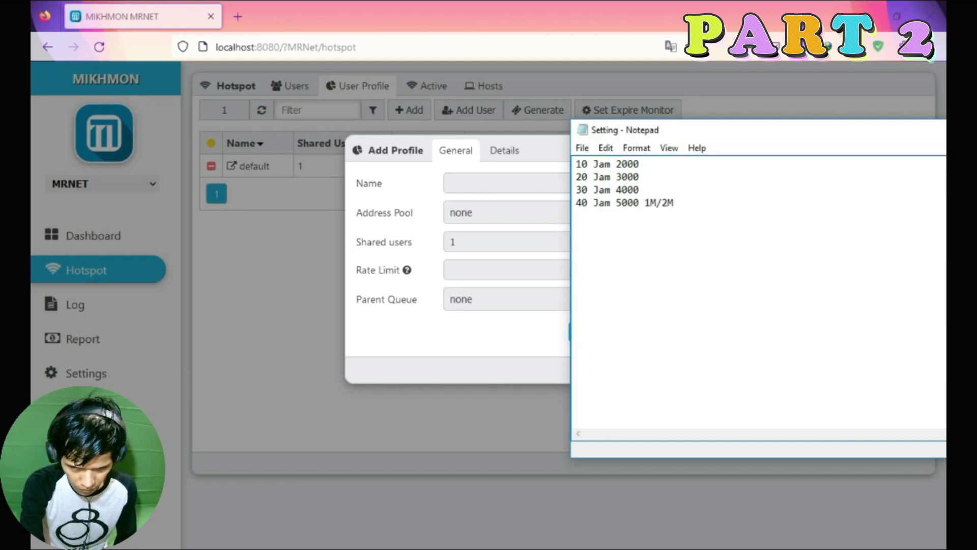
Fix the rate values on the 20 and 30 Jam lines, then select the name '10 Jam 2000'.
left_click(655, 188)
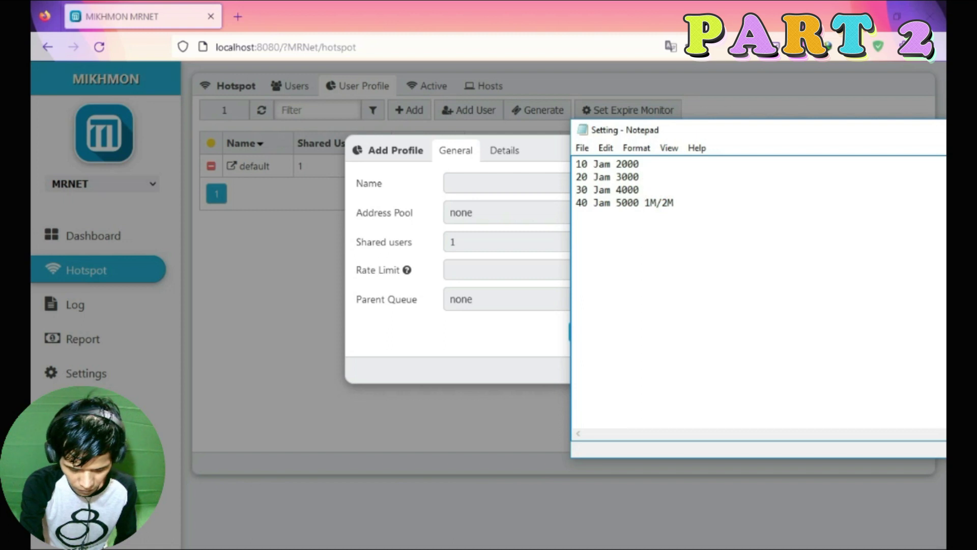
type("2M/3M")
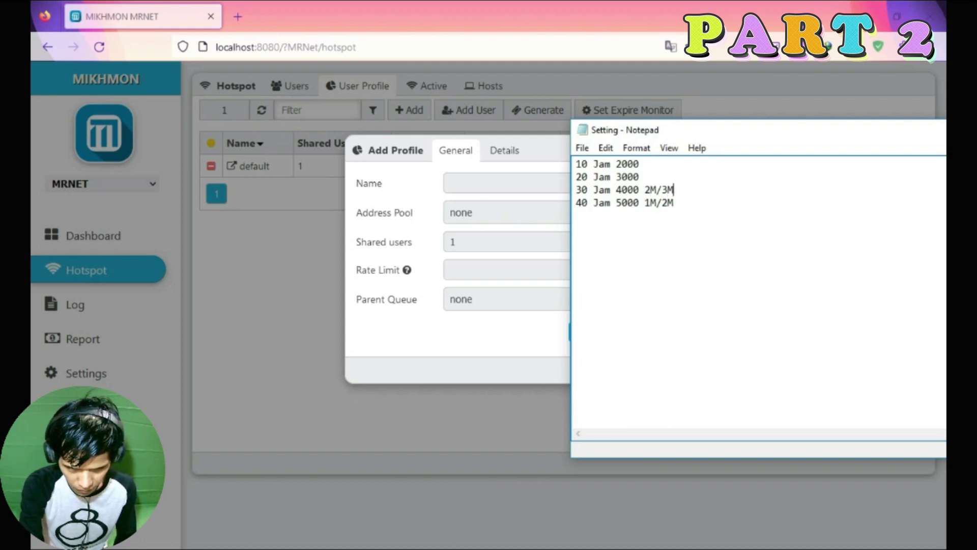
key("BackSpace")
key("BackSpace")
type("3M/4M")
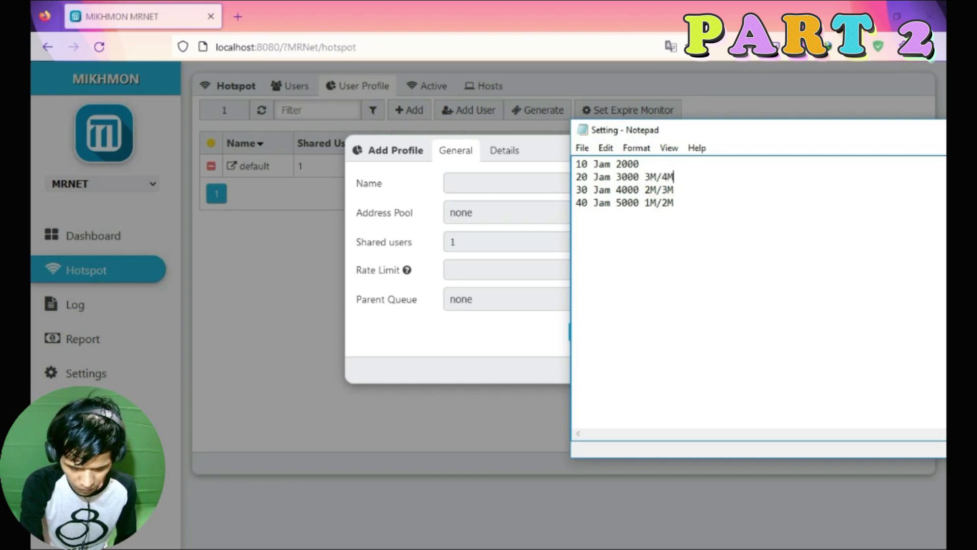
left_click(693, 166)
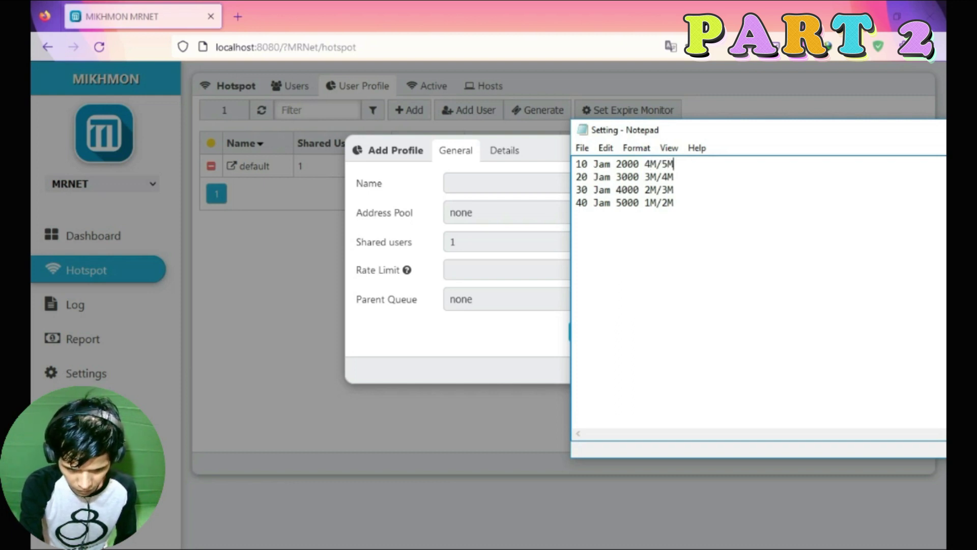
left_click(583, 162)
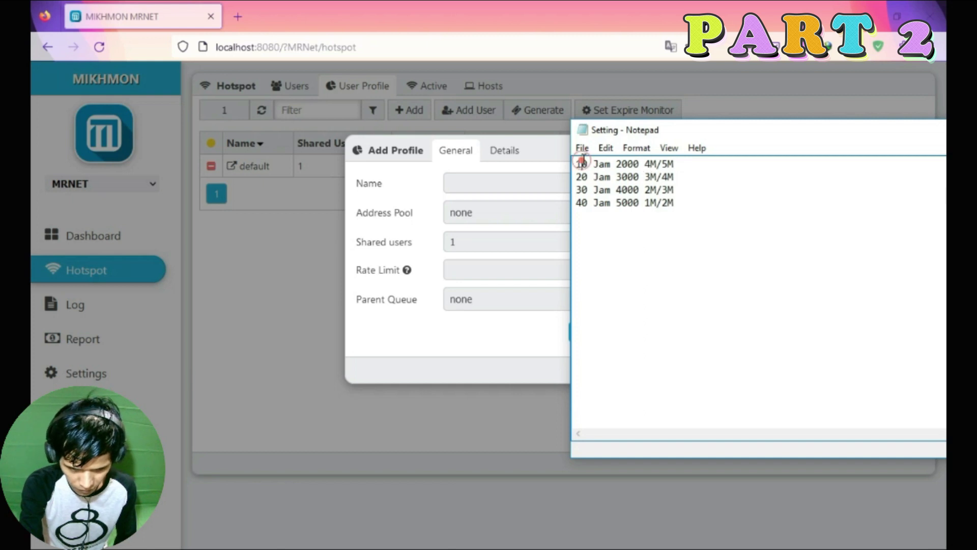
left_click(639, 164, "shift")
Paste '10 Jam 2000' from the note as the profile name.
key("ctrl+c")
left_click(531, 183)
key("ctrl+v")
left_click(486, 241)
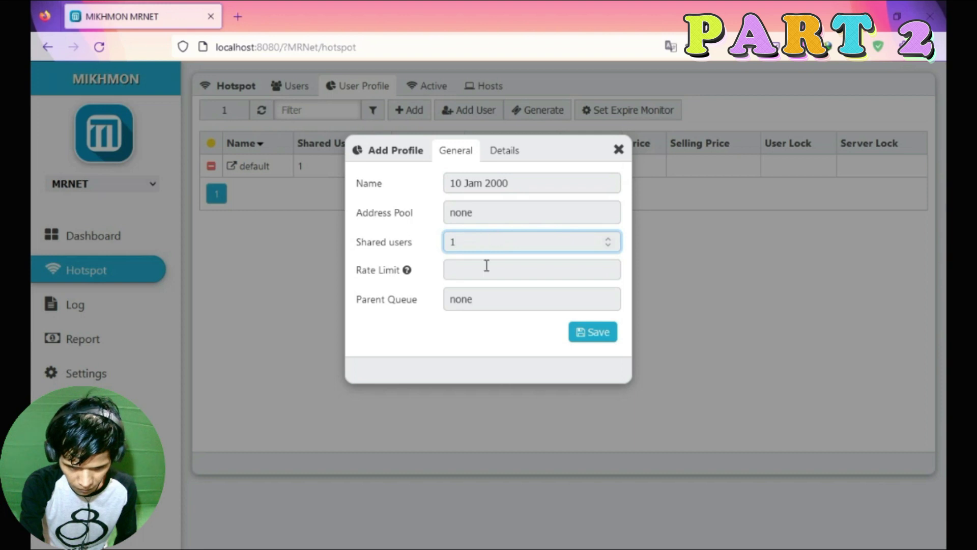
Copy the 4M/5M rate from the note into the Rate Limit field.
left_click(408, 270)
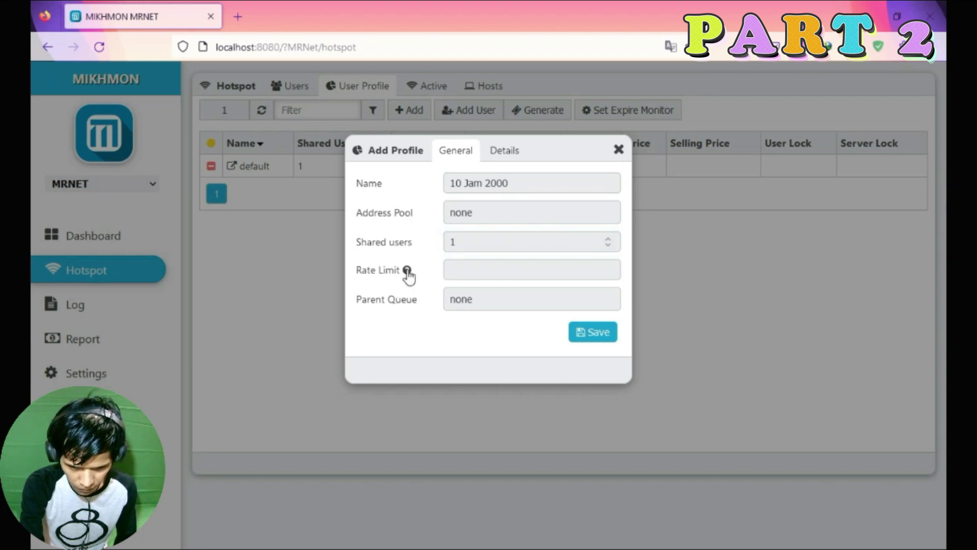
left_click(183, 532)
left_click_drag(645, 164, 700, 170)
right_click(700, 170)
left_click(733, 209)
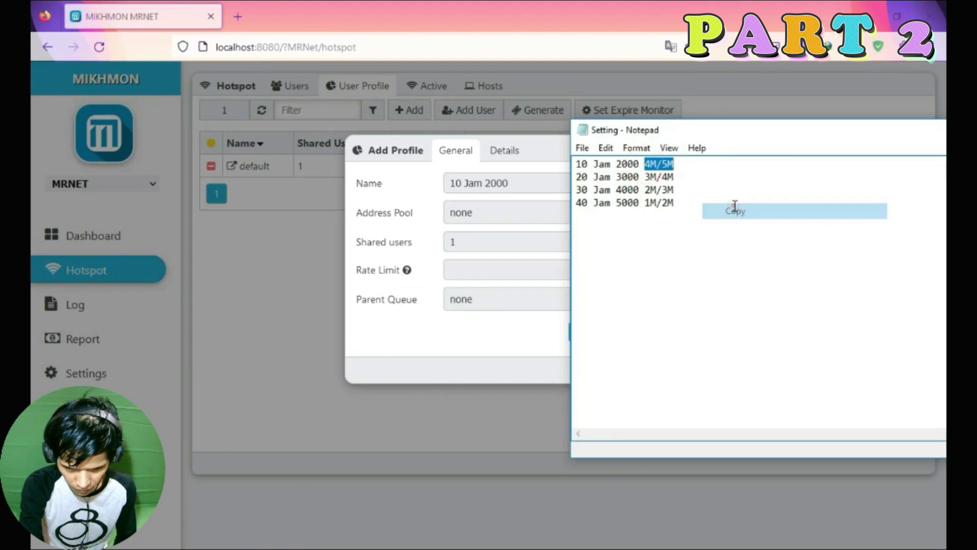
right_click(665, 167)
left_click(684, 212)
left_click(486, 268)
key("ctrl+v")
Leave Parent Queue as none after checking the router's queue list in WinBox.
left_click(478, 299)
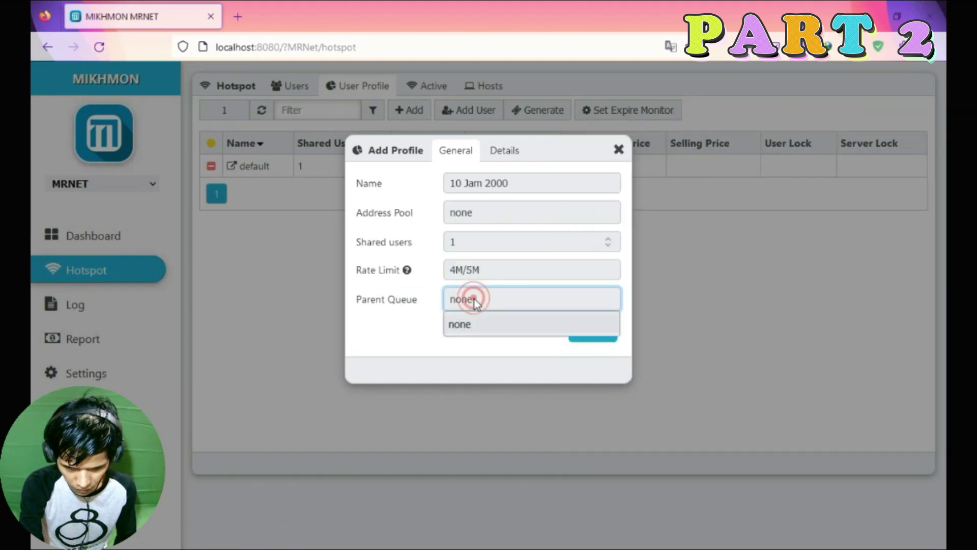
left_click(407, 322)
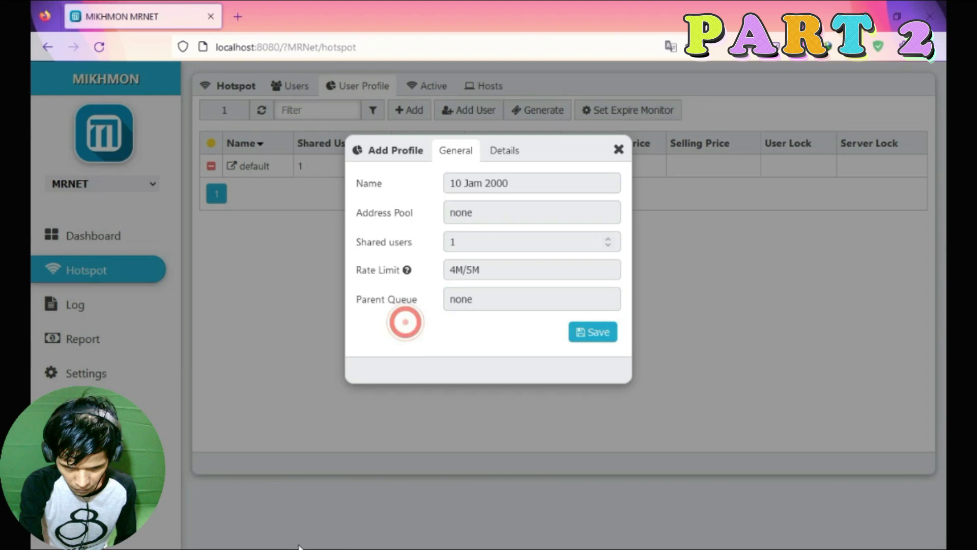
left_click(327, 540)
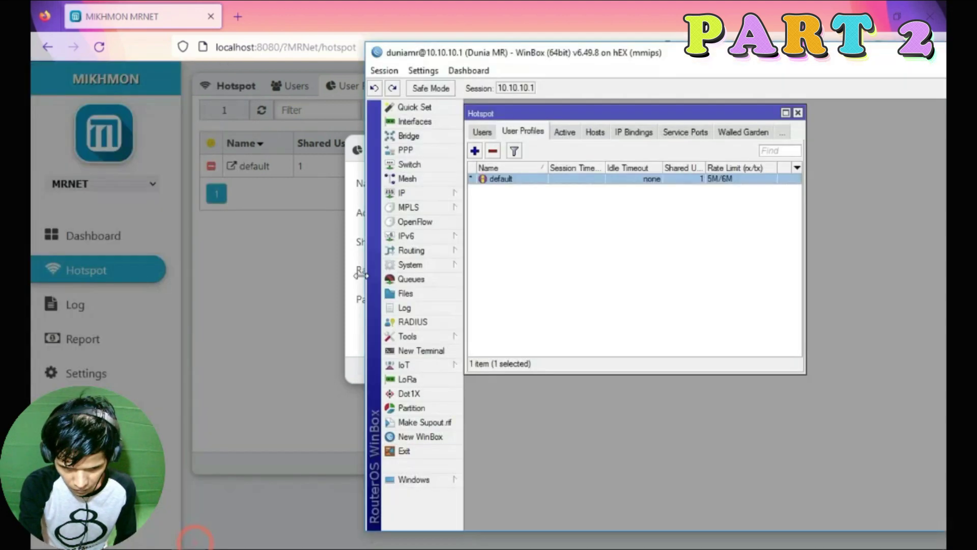
left_click(183, 268)
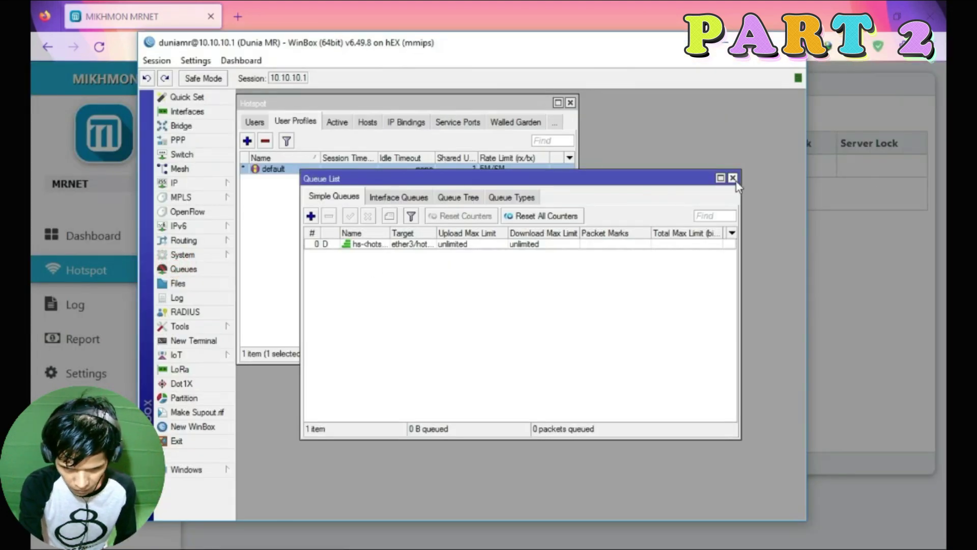
left_click(733, 178)
key("alt+Tab")
Set Expired Mode to Remove on the Details tab.
left_click(497, 154)
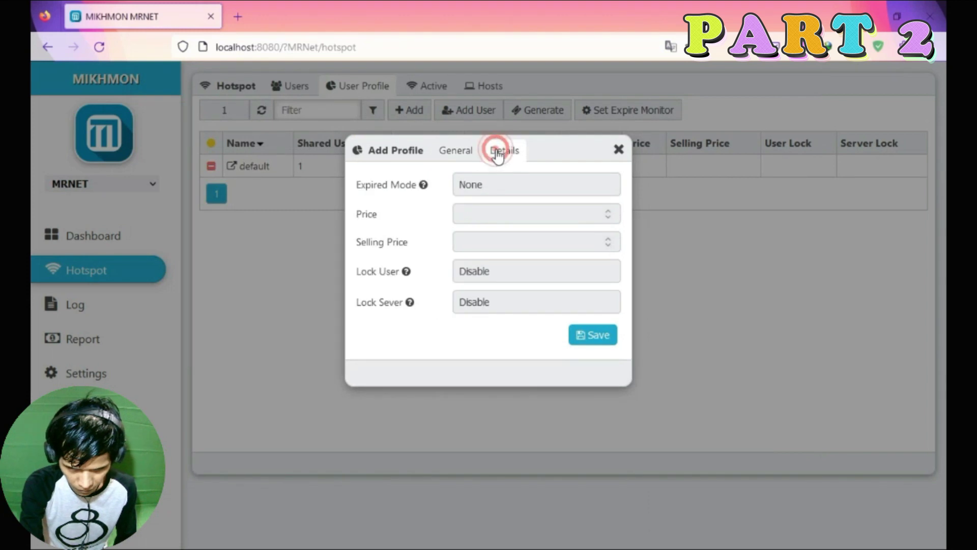
left_click(487, 184)
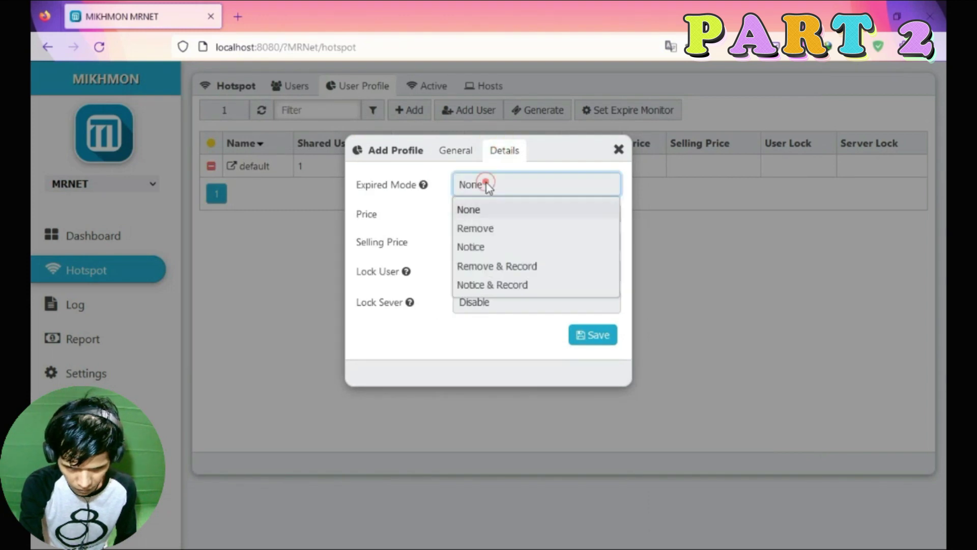
left_click(487, 227)
left_click(484, 219)
left_click(395, 215)
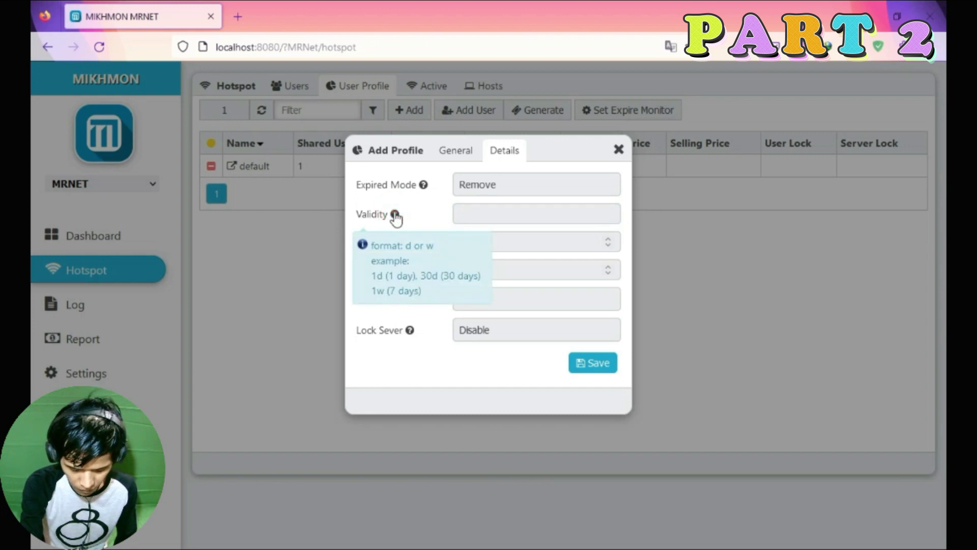
left_click(458, 152)
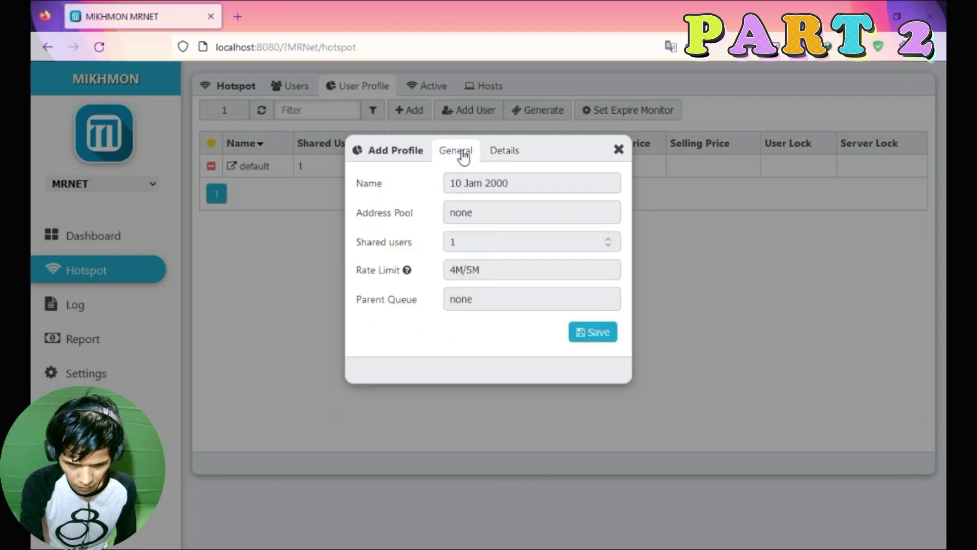
Enter the 10h validity on the Details tab, consulting the validity format help.
left_click(500, 152)
left_click(489, 212)
type("1o")
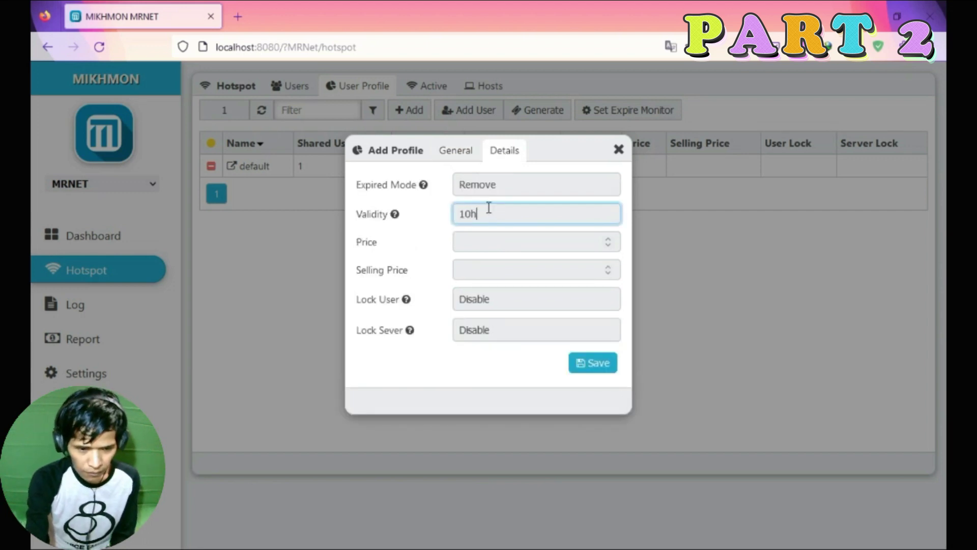
left_click(395, 214)
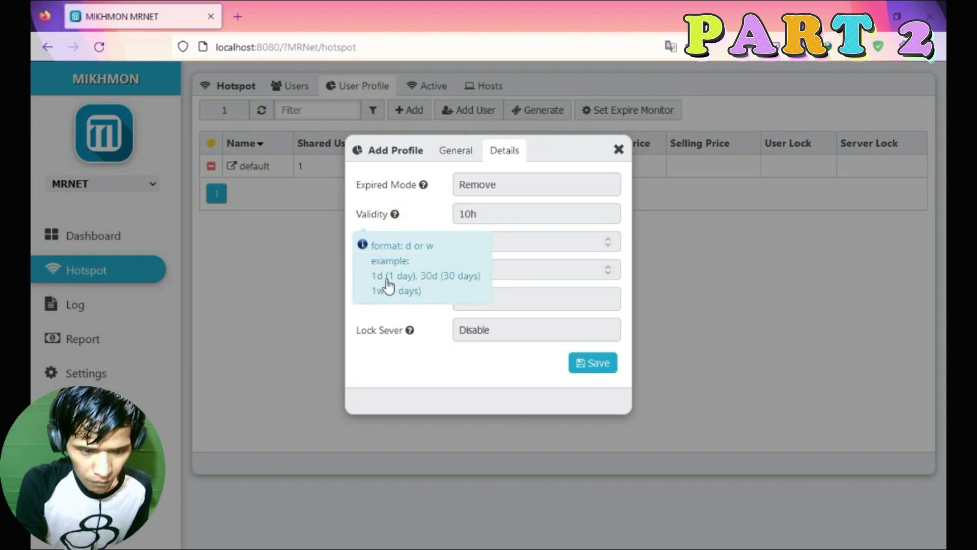
left_click(401, 286)
left_click(395, 214)
left_click(486, 213)
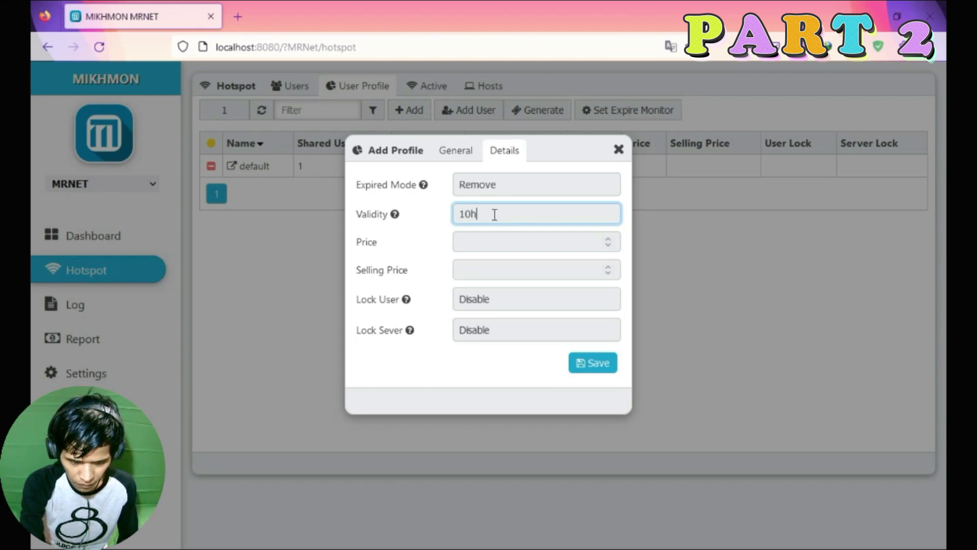
left_click(395, 214)
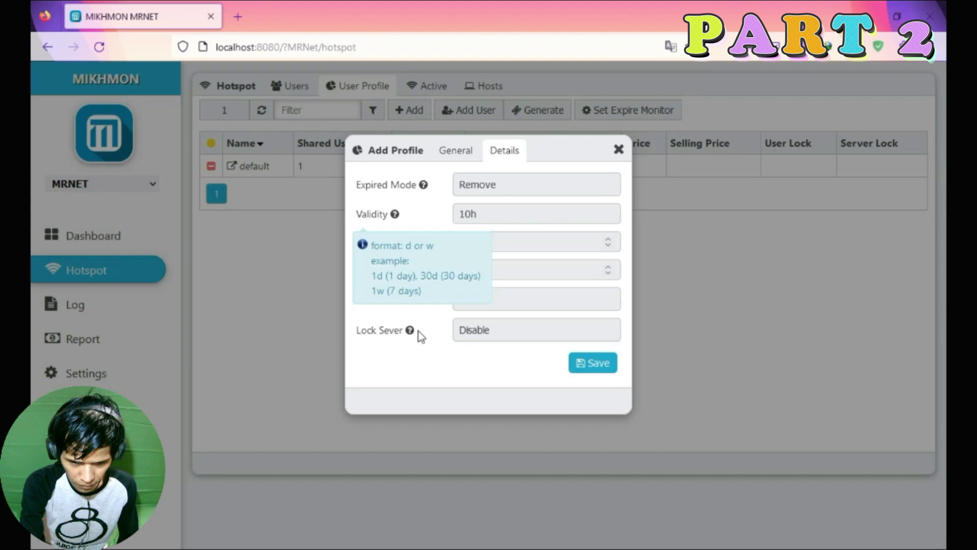
left_click(421, 355)
Set price and selling price to 2000, enable Lock User and Lock Server, and save.
left_click(477, 242)
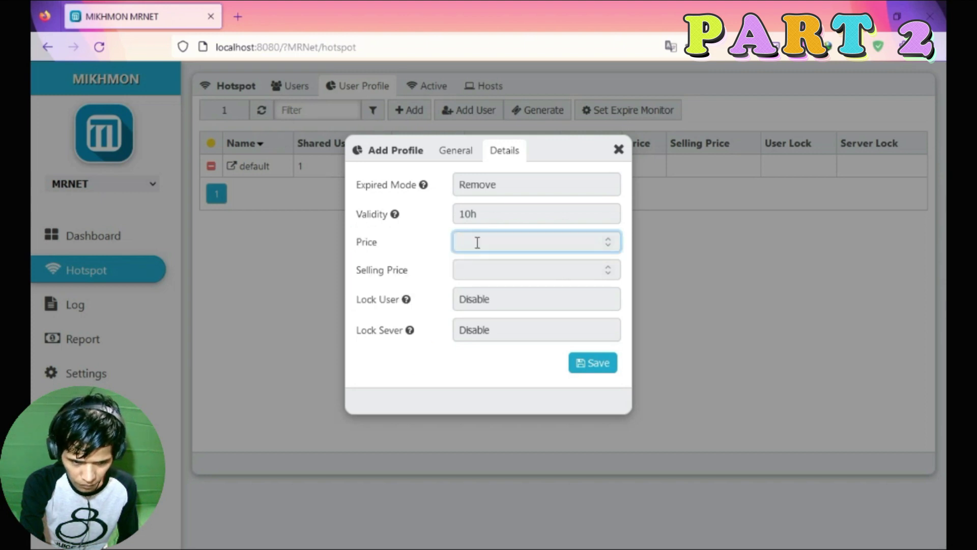
type("2000")
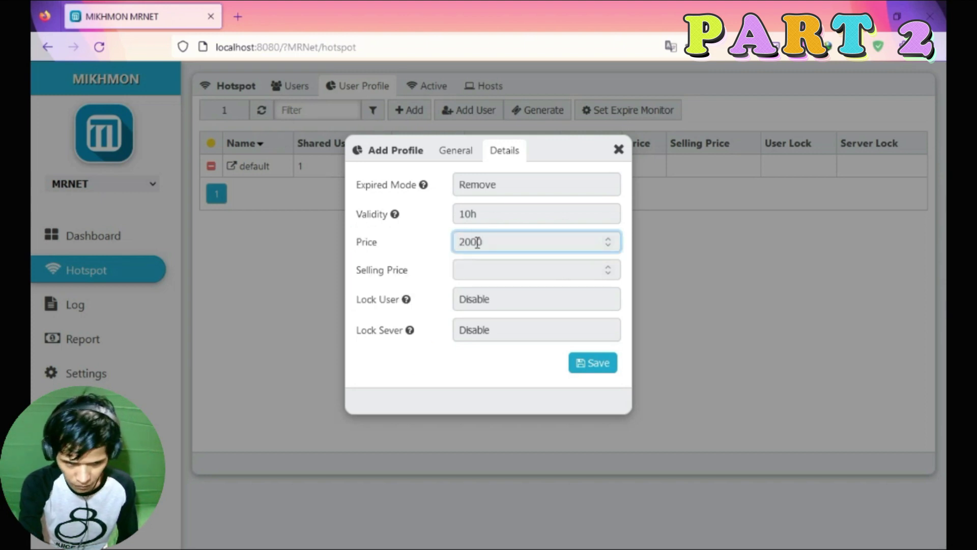
left_click(479, 268)
type("2000")
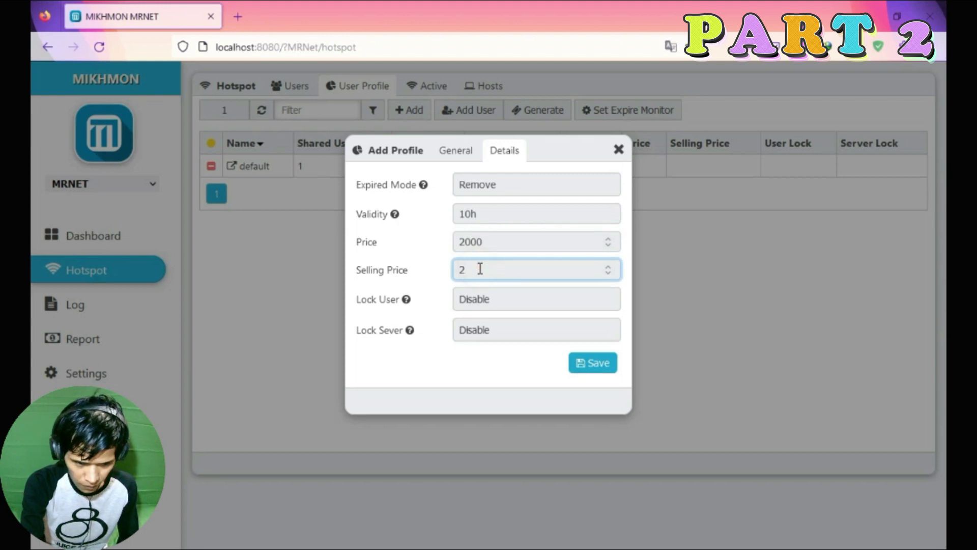
left_click(476, 303)
left_click(475, 343)
left_click(475, 331)
left_click(476, 374)
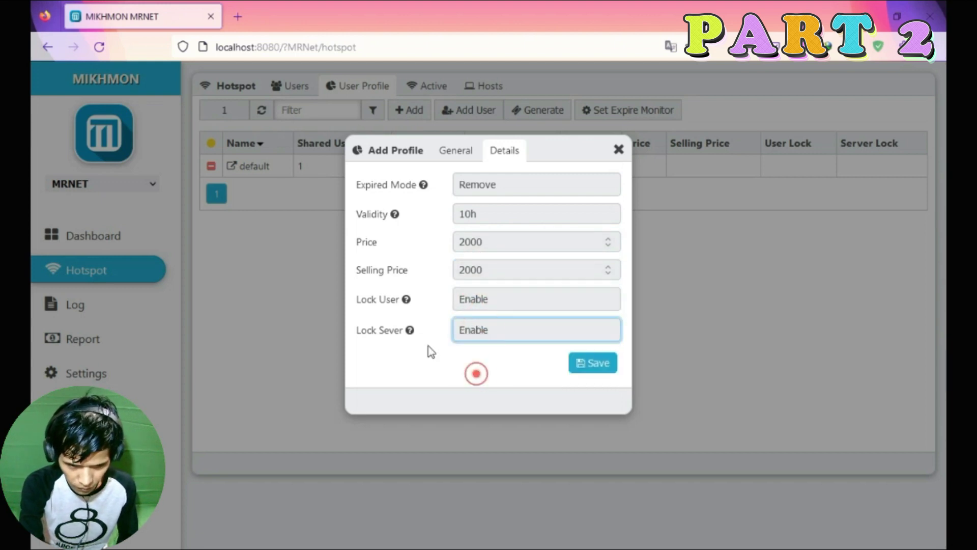
left_click(456, 151)
left_click(591, 337)
Start a new profile named '20 Jam 3000', copied from the note.
left_click(618, 149)
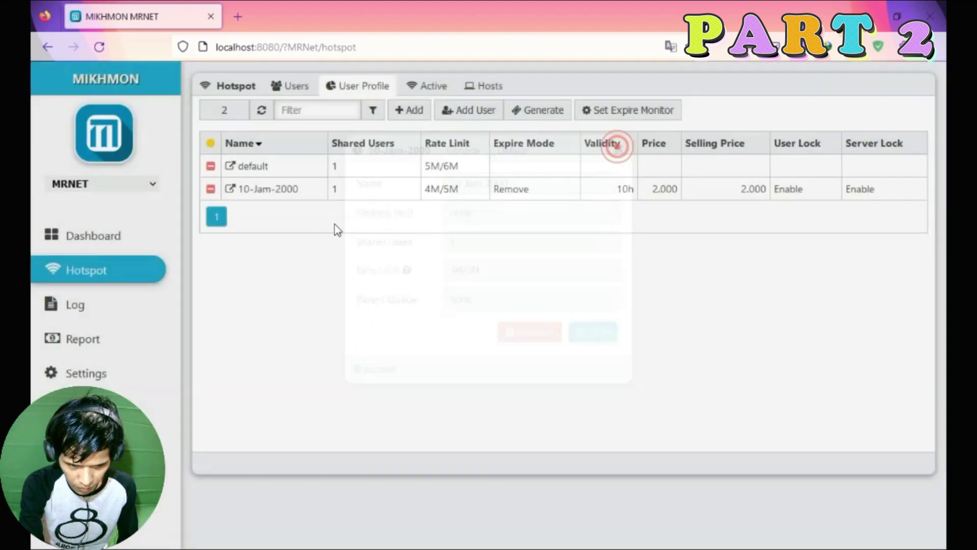
left_click(415, 111)
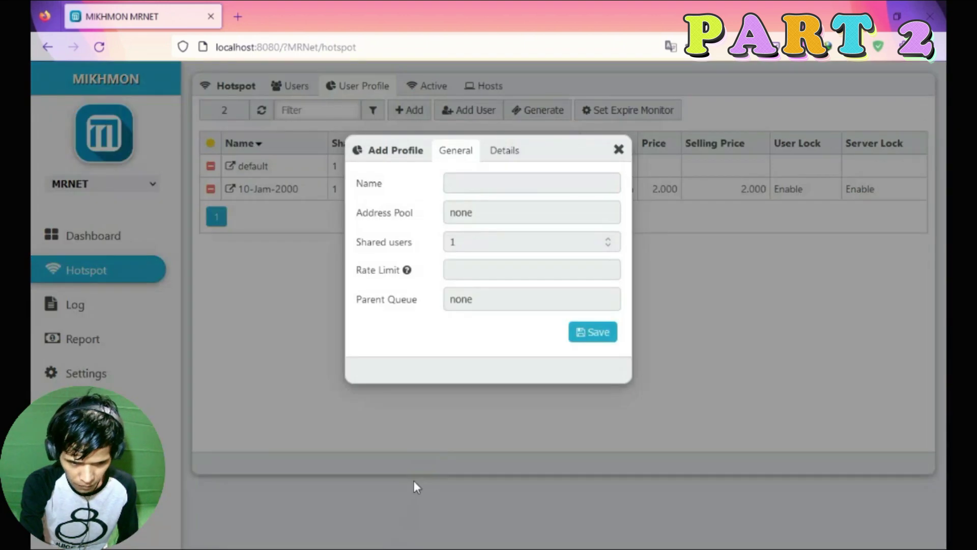
key("alt+Tab")
left_click_drag(645, 175, 575, 176)
key("ctrl+c")
key("alt+Tab")
key("ctrl+v")
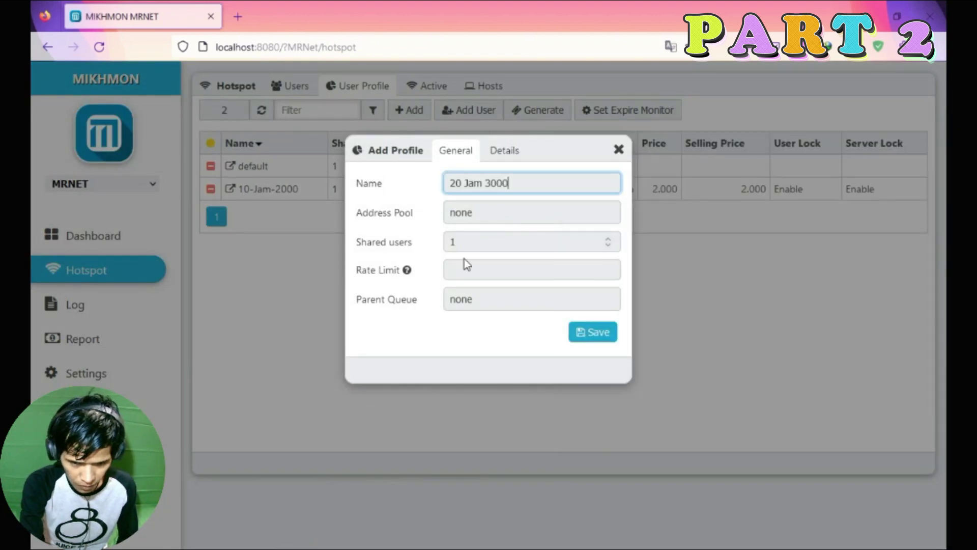
Set its rate limit to 3M/4M, copied from the note.
key("alt+Tab")
left_click(645, 176)
left_click_drag(645, 177, 676, 177)
key("ctrl+c")
left_click(465, 270)
key("ctrl+v")
left_click(421, 307)
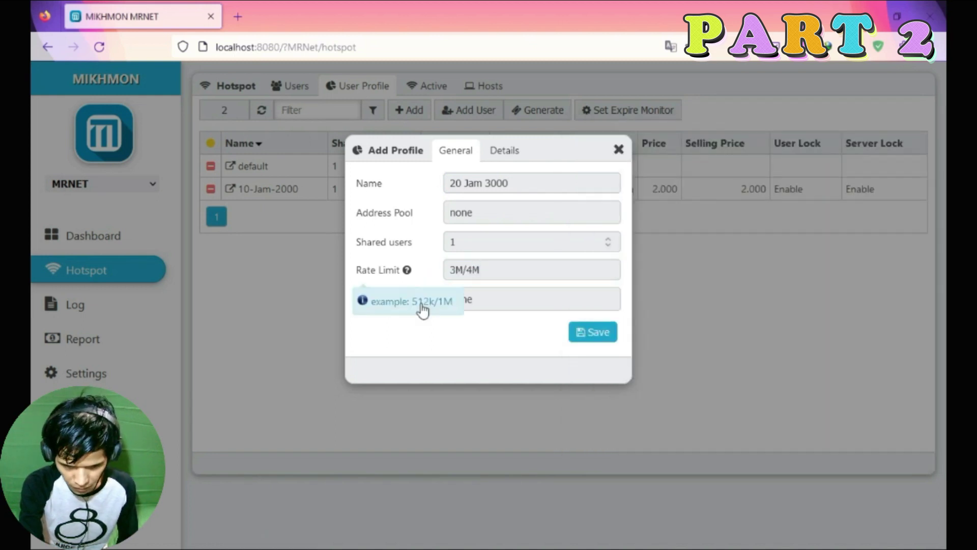
left_click(416, 334)
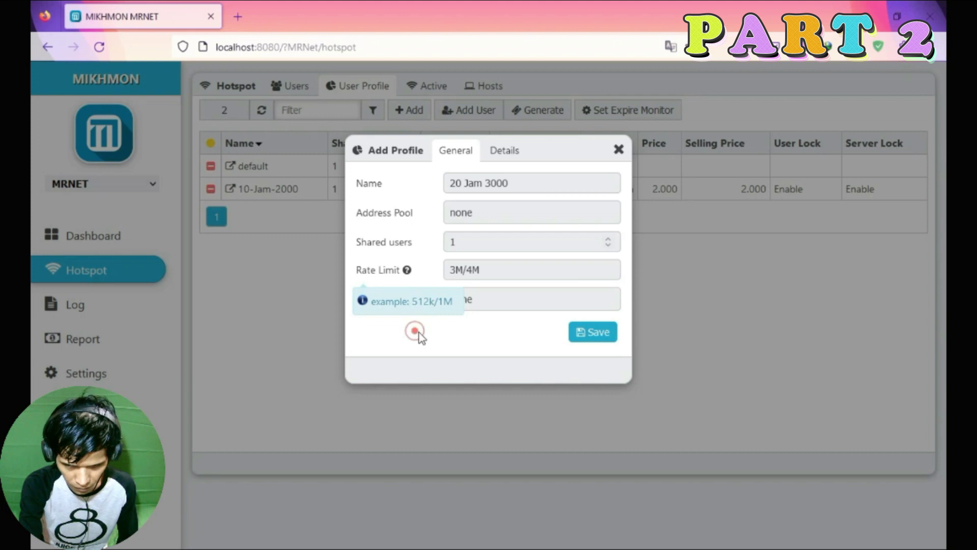
Set Expired Mode to Remove and validity to 20h.
left_click(506, 150)
left_click(491, 188)
left_click(487, 227)
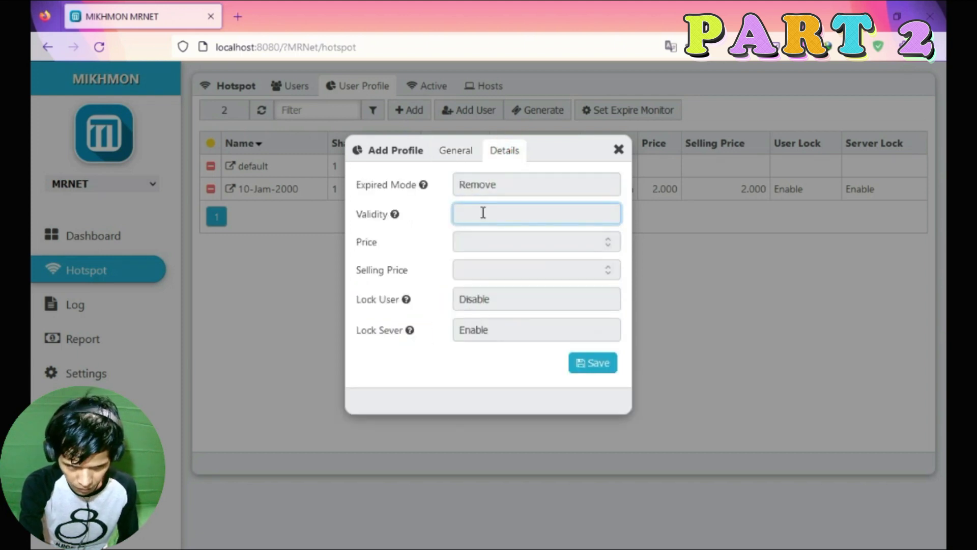
left_click(454, 150)
left_click(501, 152)
left_click(477, 212)
type("2")
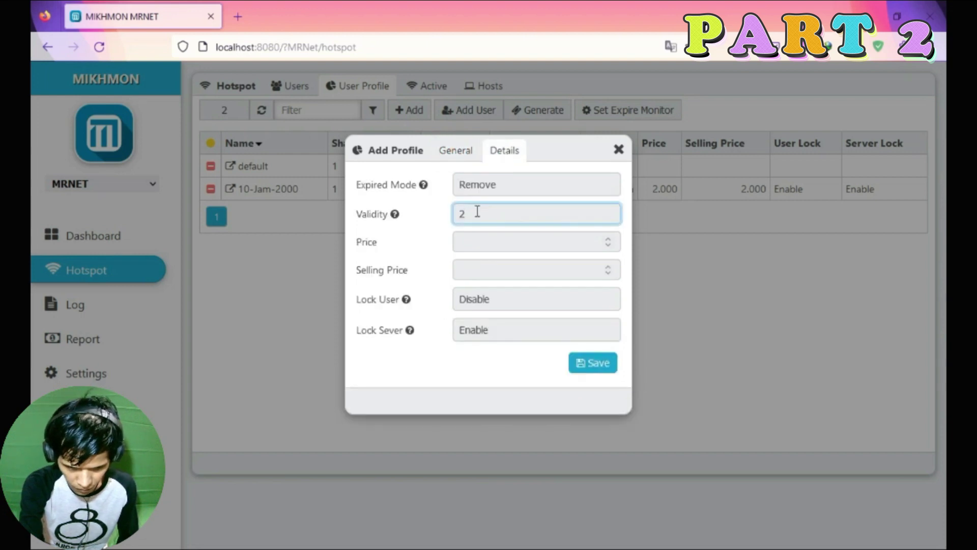
type("0h")
left_click(455, 150)
left_click(503, 151)
Set price and selling price to 3000, enable both locks, and save.
left_click(510, 242)
type("3000")
key("Tab")
left_click(484, 272)
type("3000")
left_click(489, 301)
left_click(488, 342)
left_click(487, 329)
left_click(473, 373)
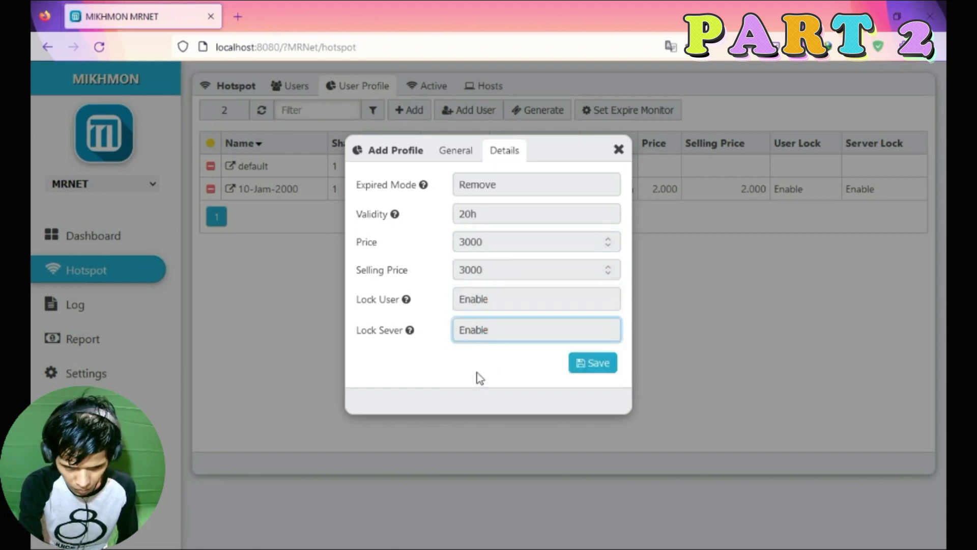
left_click(592, 366)
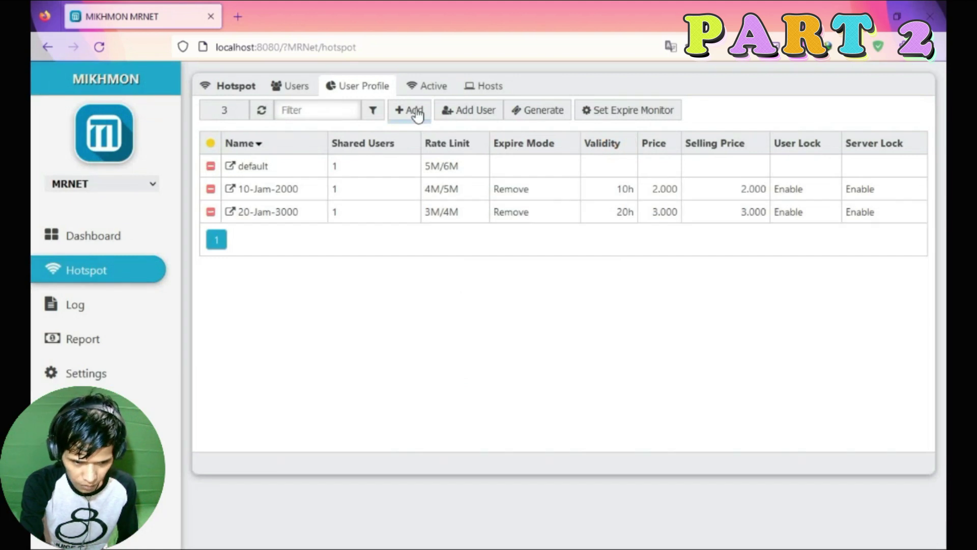
Start a new profile named '30 Jam 4000', copied from the note.
left_click(416, 114)
key("alt+Tab")
left_click_drag(575, 189, 639, 189)
right_click(623, 187)
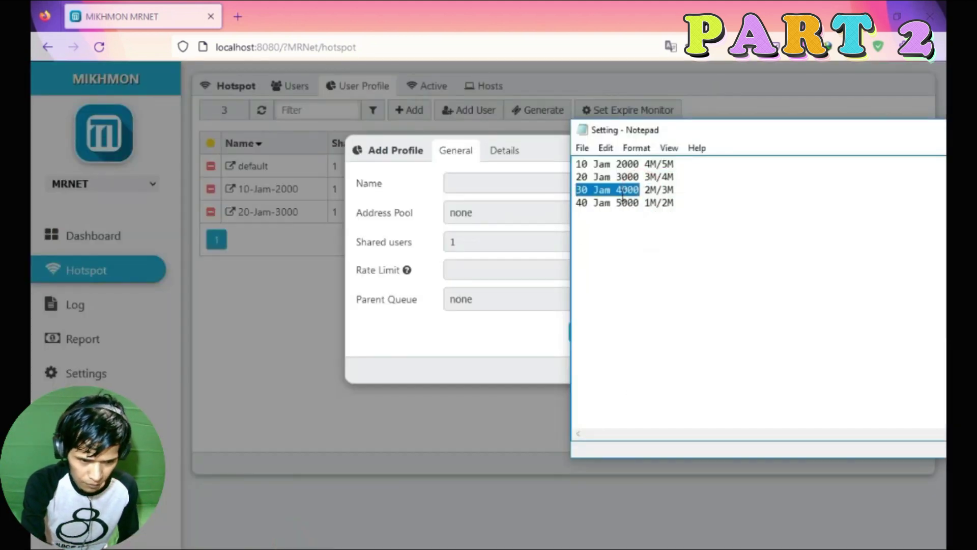
key("alt+Tab")
key("ctrl+v")
left_click(465, 241)
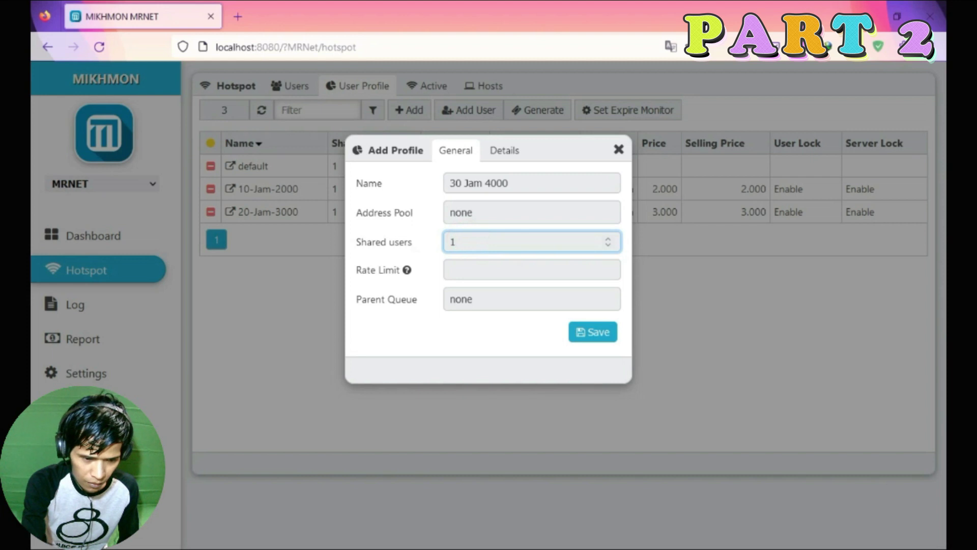
Set its rate limit to 2M/3M, copied from the note.
key("super")
left_click(289, 535)
left_click_drag(646, 189, 679, 190)
left_click(494, 272)
left_click(494, 272)
key("ctrl+v")
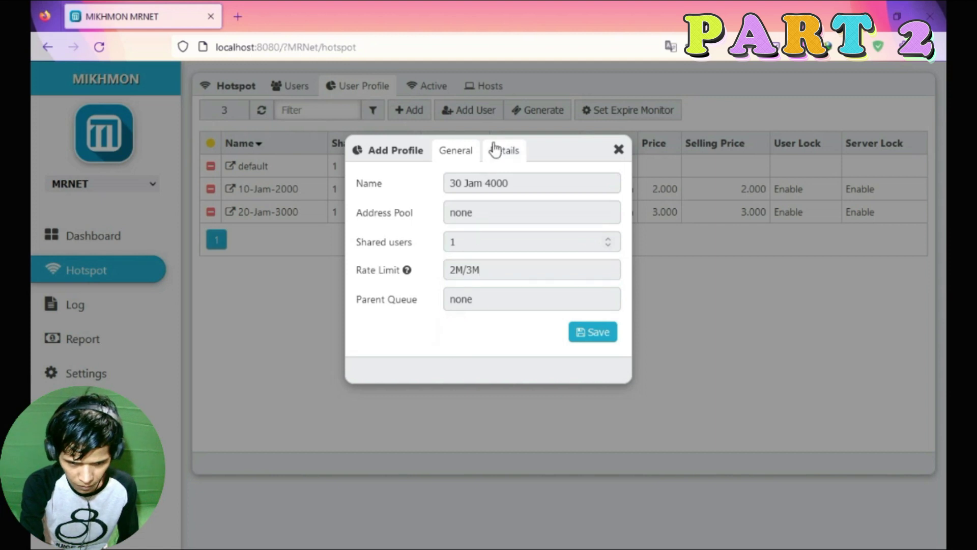
On Details, set Expired Mode Remove and 30h validity, enable Lock User, and save.
left_click(502, 150)
left_click(490, 182)
left_click(486, 229)
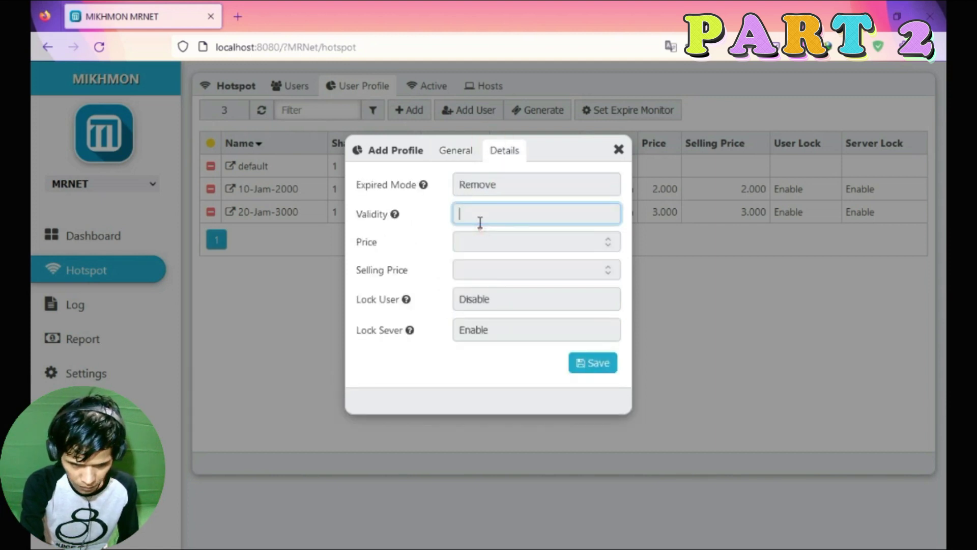
left_click(455, 150)
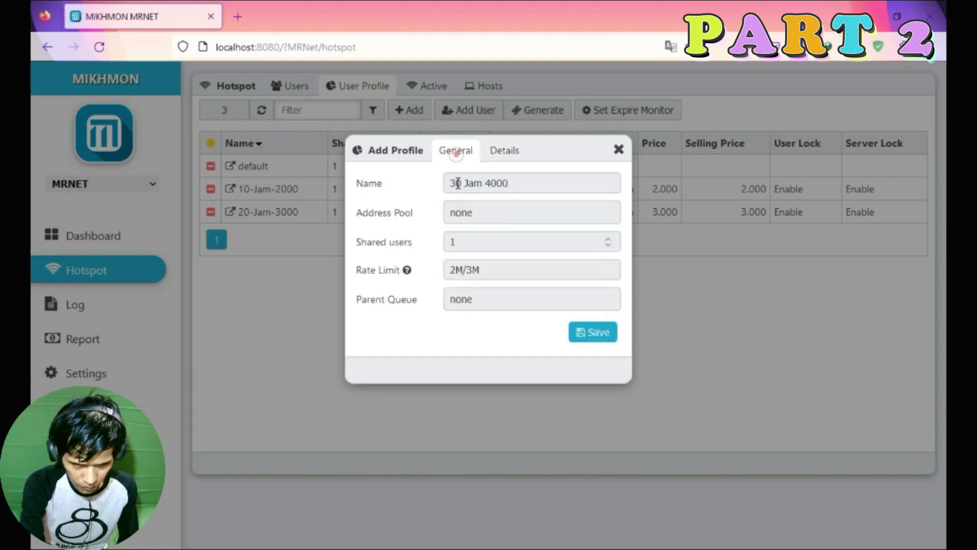
left_click(502, 151)
left_click(482, 214)
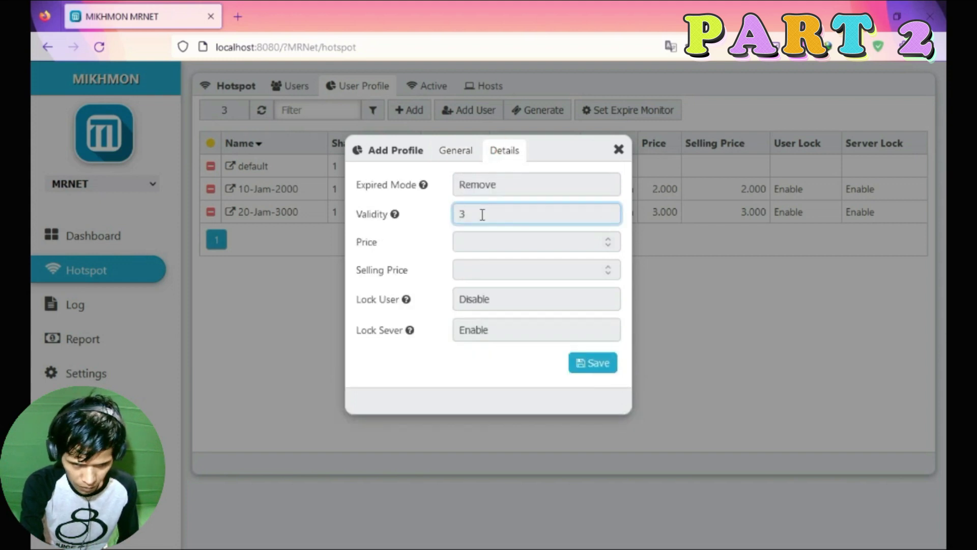
left_click(453, 150)
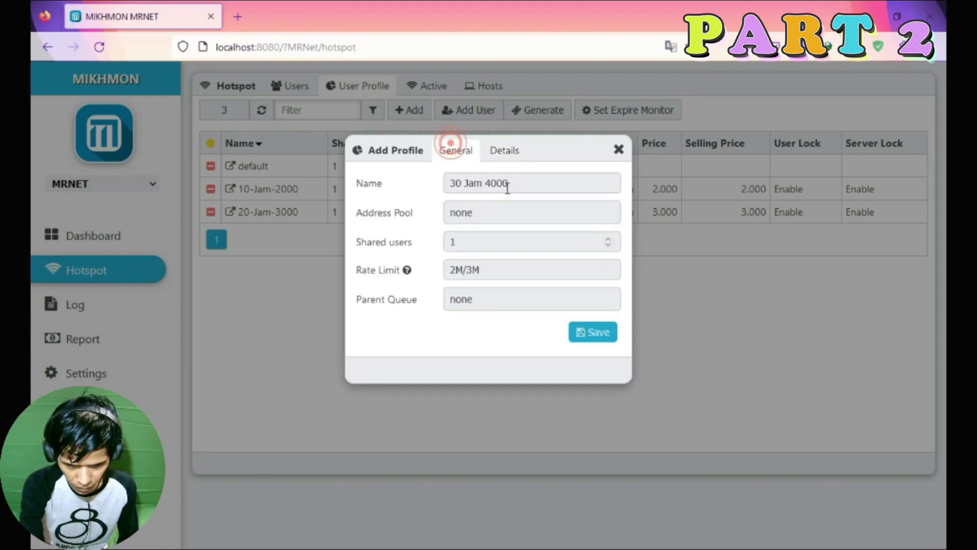
left_click(503, 151)
left_click(500, 299)
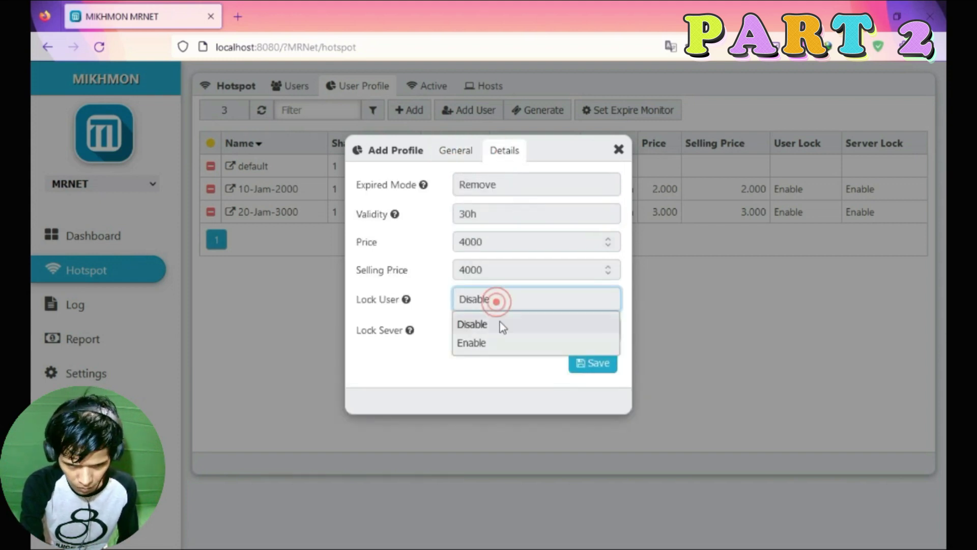
left_click(490, 342)
left_click(580, 363)
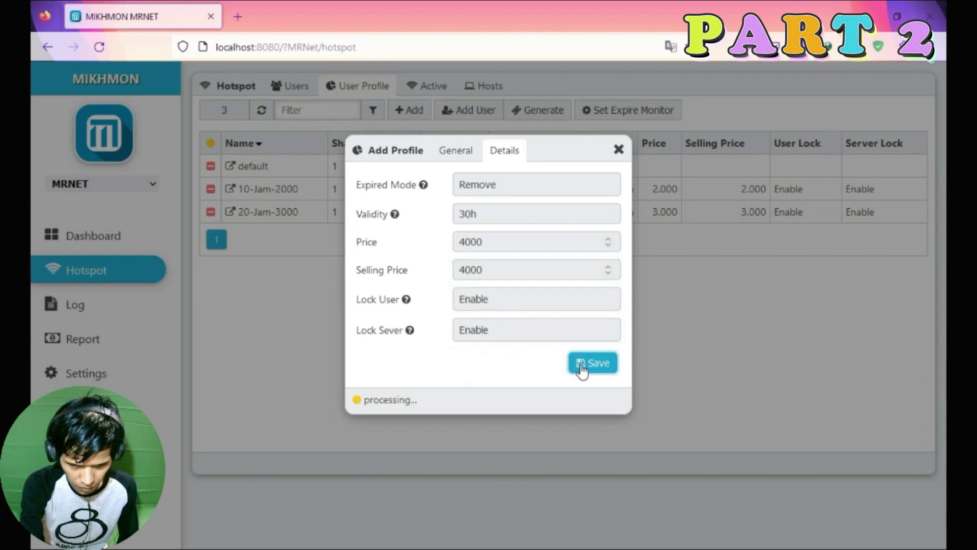
Start a new user profile named '40 Jam 5000', copied from the notes, with rate limit 1M/2M.
key("super")
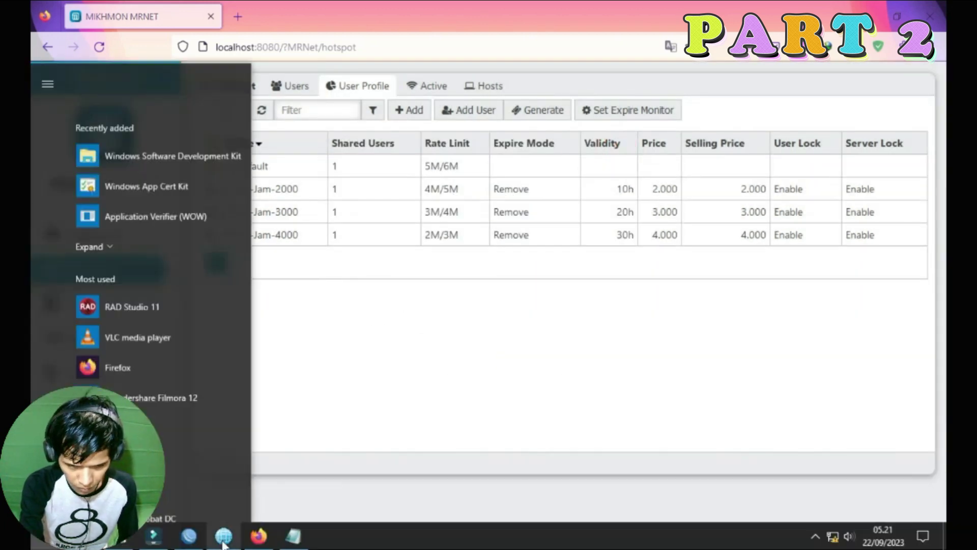
left_click(258, 540)
key("ctrl+c")
left_click(410, 110)
left_click(484, 184)
key("ctrl+v")
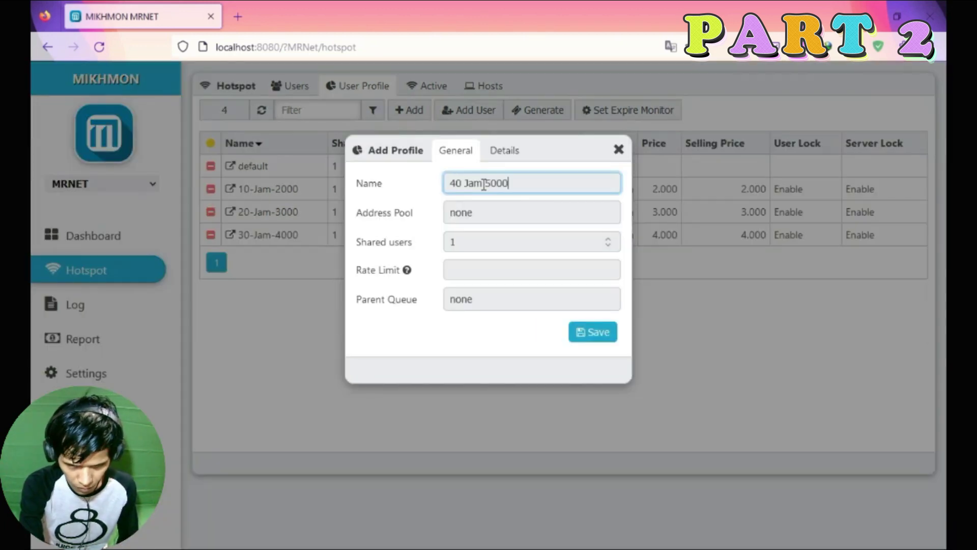
left_click(486, 272)
type("1M/2M")
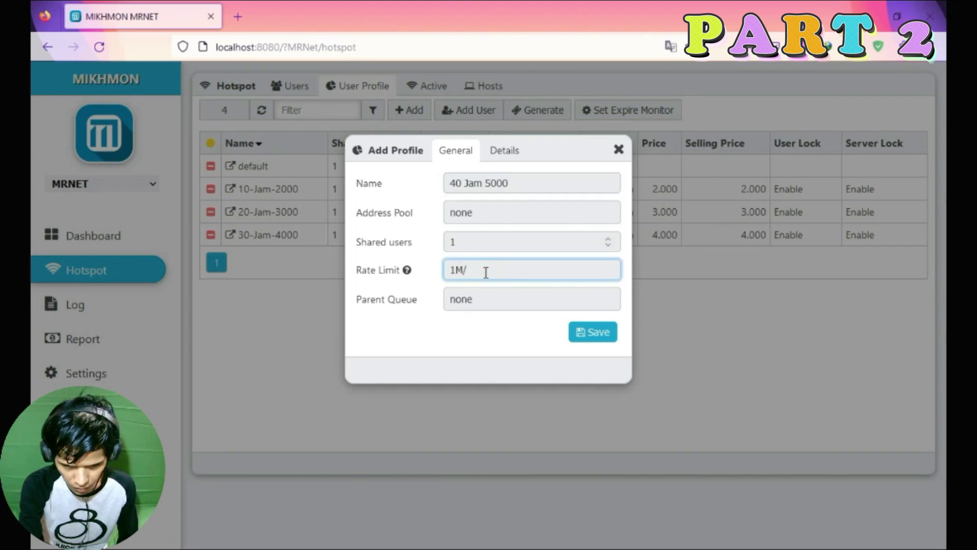
Set expiry Remove, 40h validity, price and selling price 5000, and enable Lock User, then save the profile.
left_click(504, 153)
left_click(477, 189)
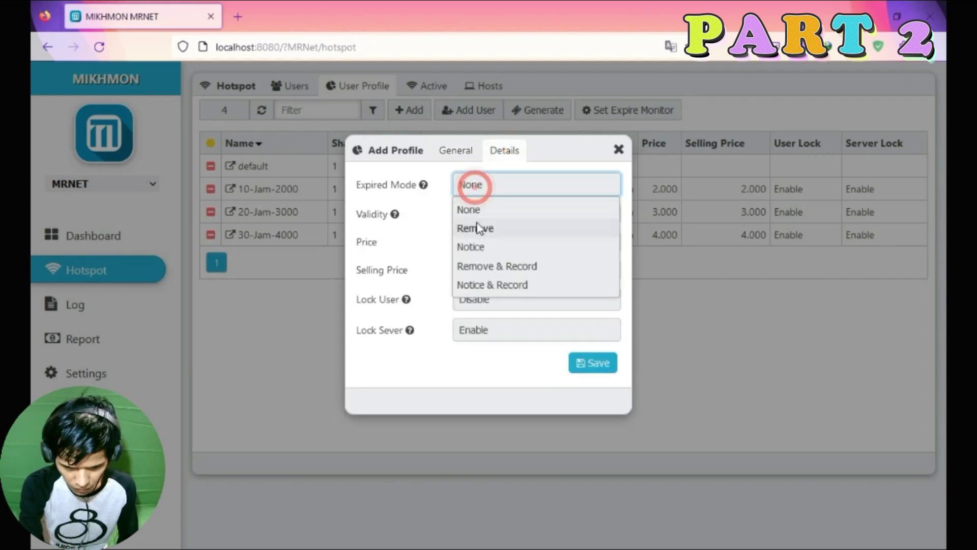
left_click(475, 228)
left_click(477, 214)
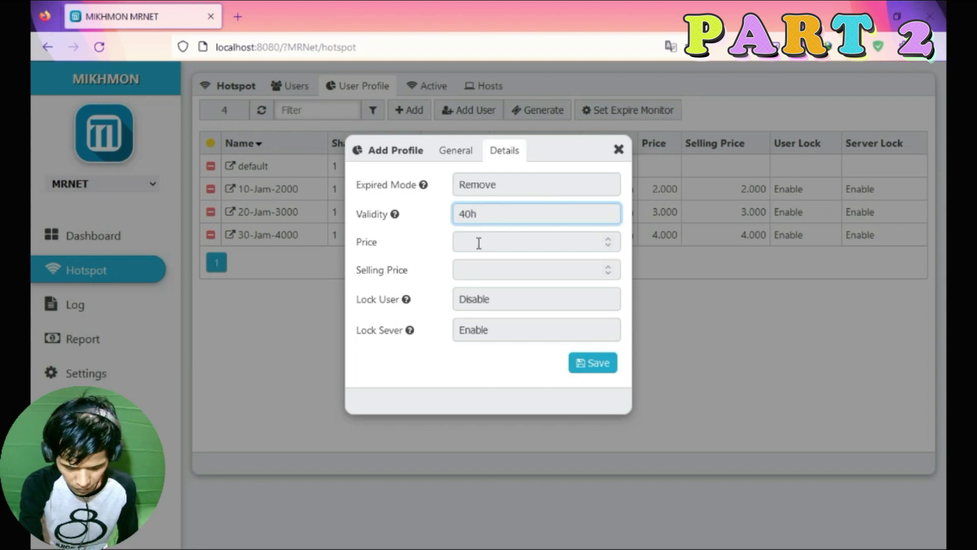
left_click(458, 148)
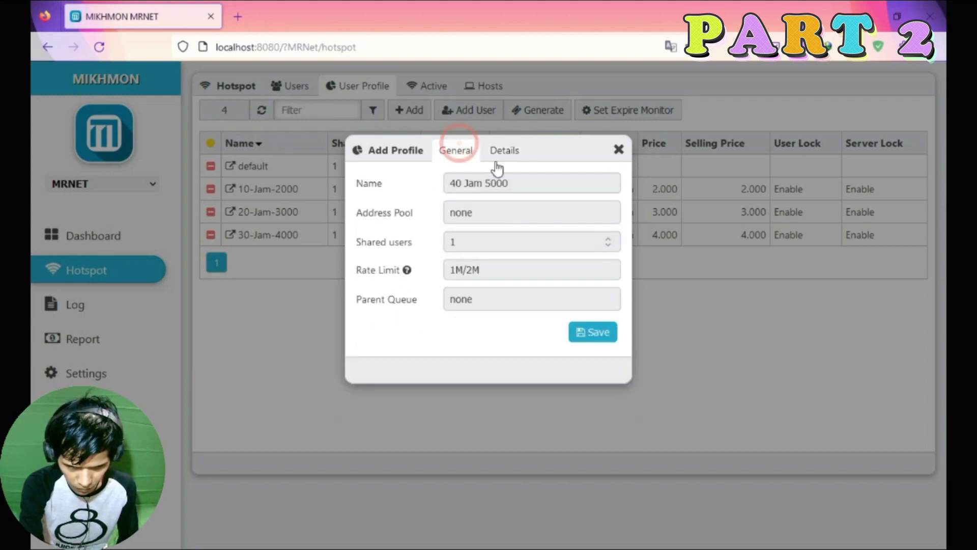
left_click(504, 151)
left_click(480, 299)
left_click(481, 322)
left_click(489, 346)
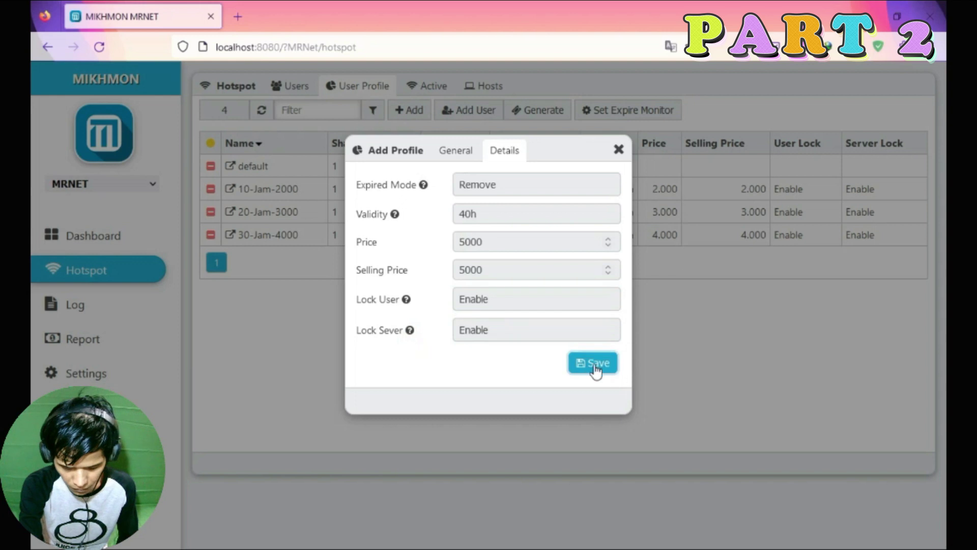
left_click(594, 363)
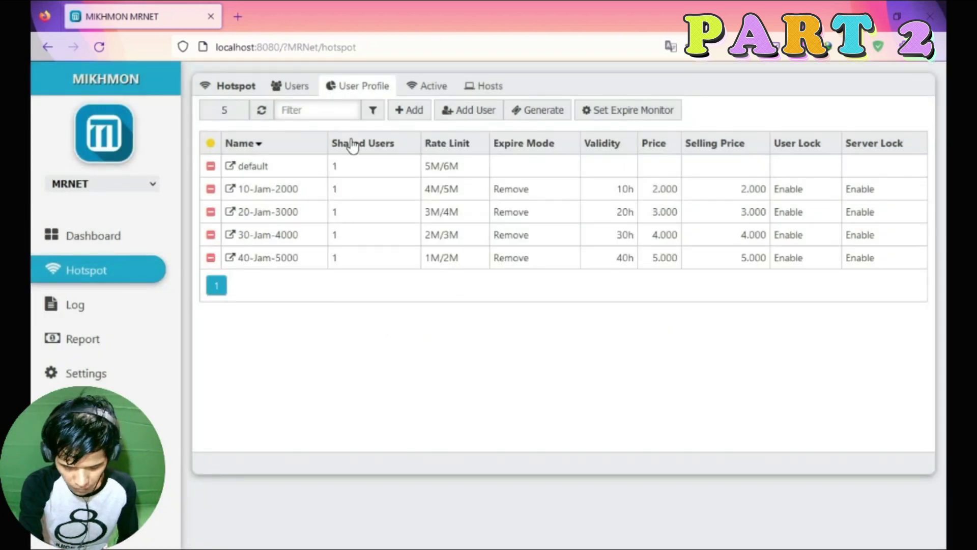
left_click(328, 93)
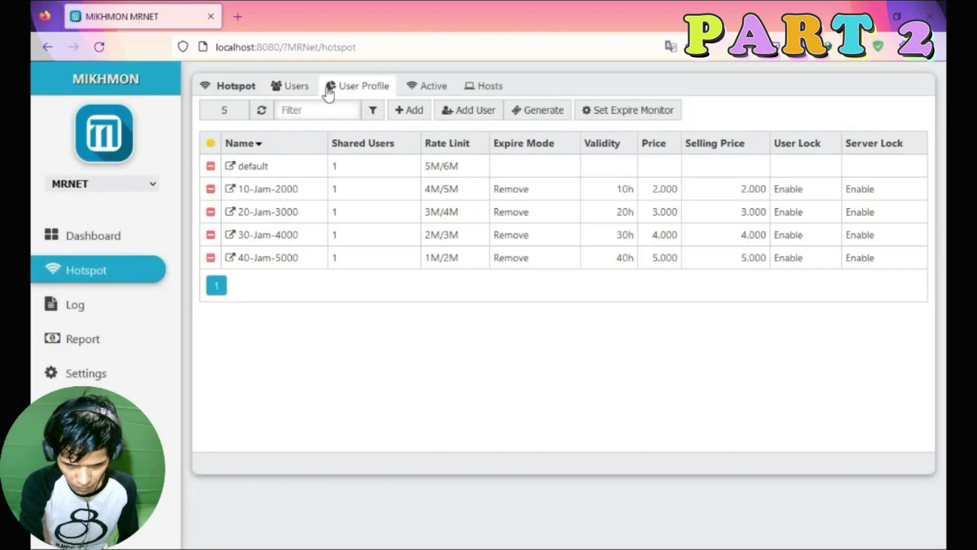
left_click(376, 85)
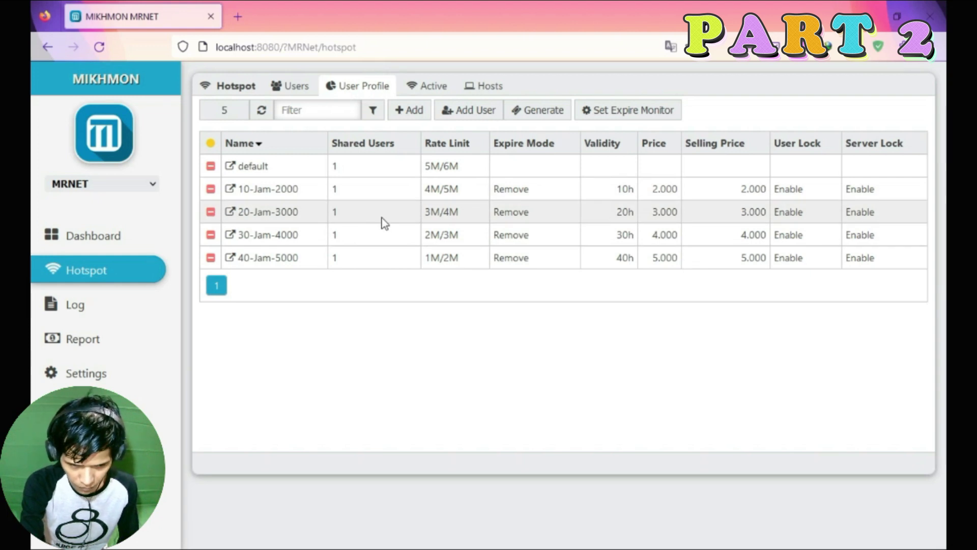
Open the local login.html in Firefox and inspect its MR Net heading.
key("super")
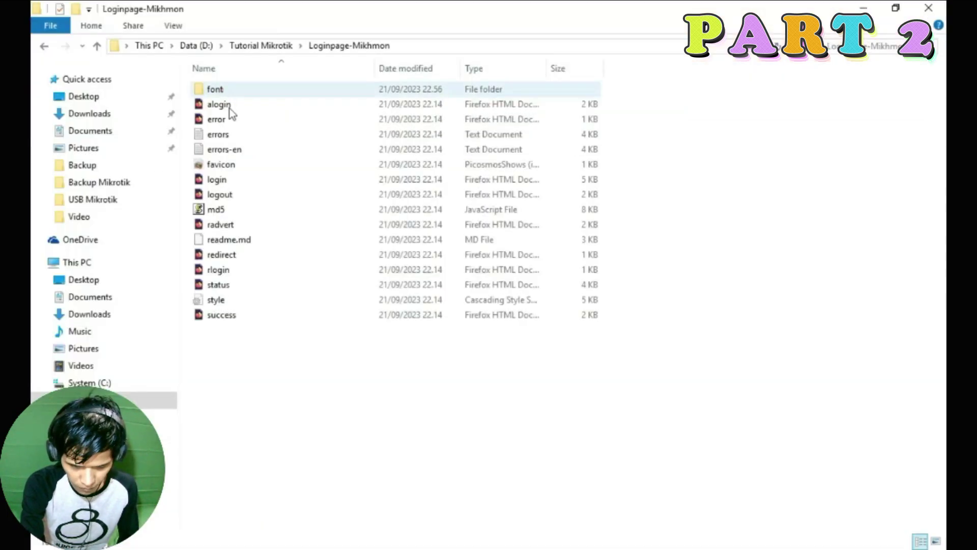
double_click(219, 180)
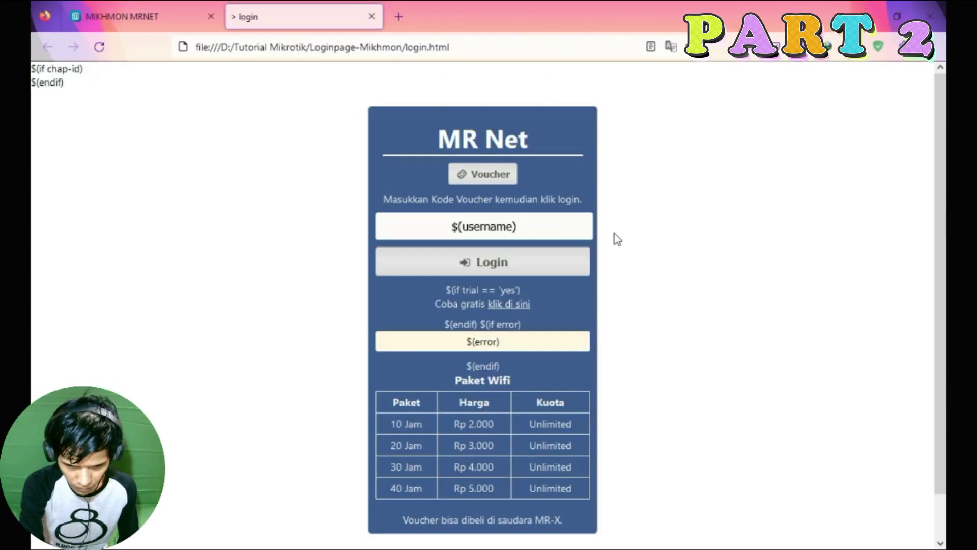
left_click_drag(434, 139, 533, 138)
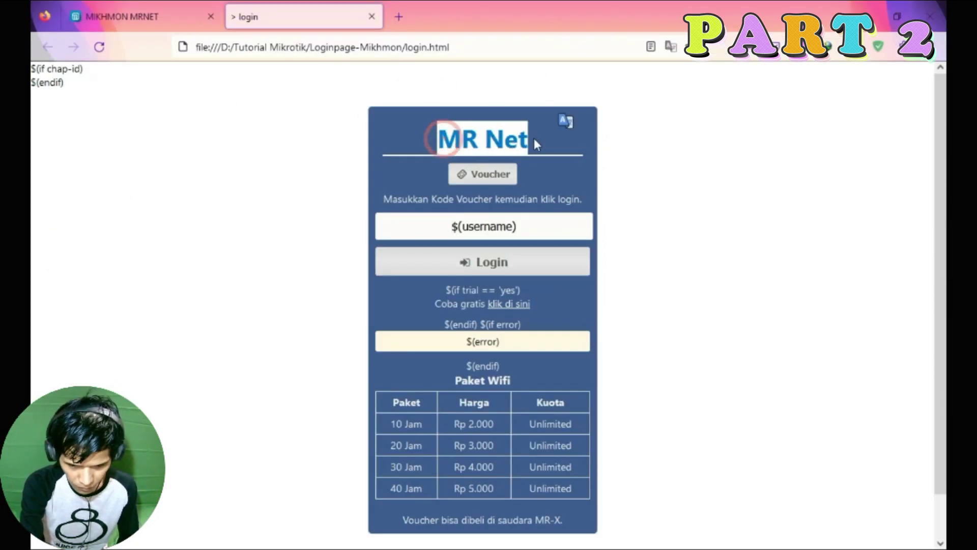
left_click(346, 182)
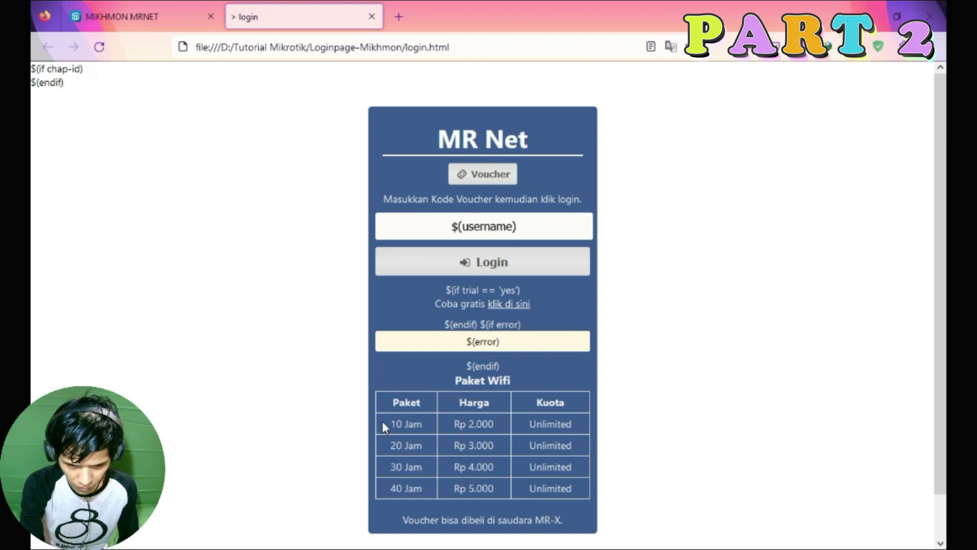
key("ctrl+Tab")
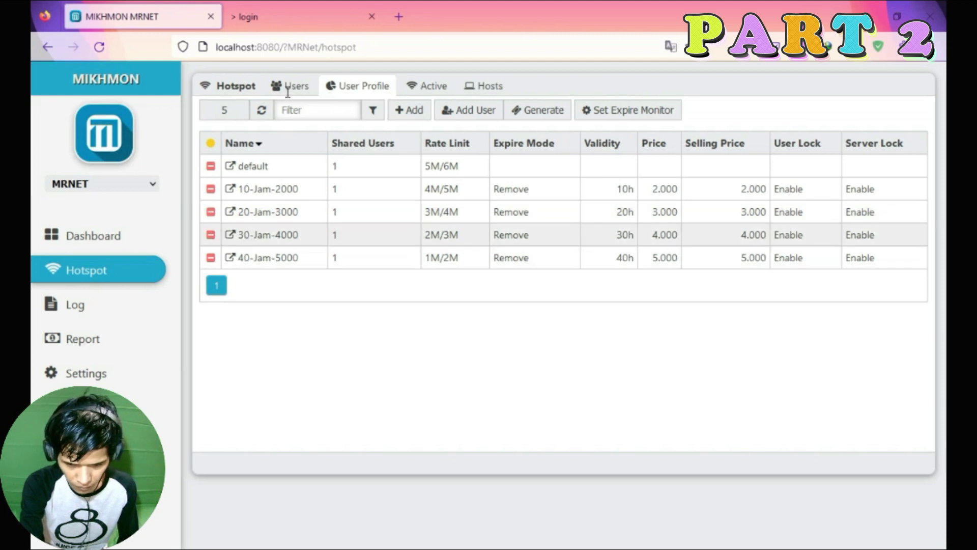
left_click(288, 15)
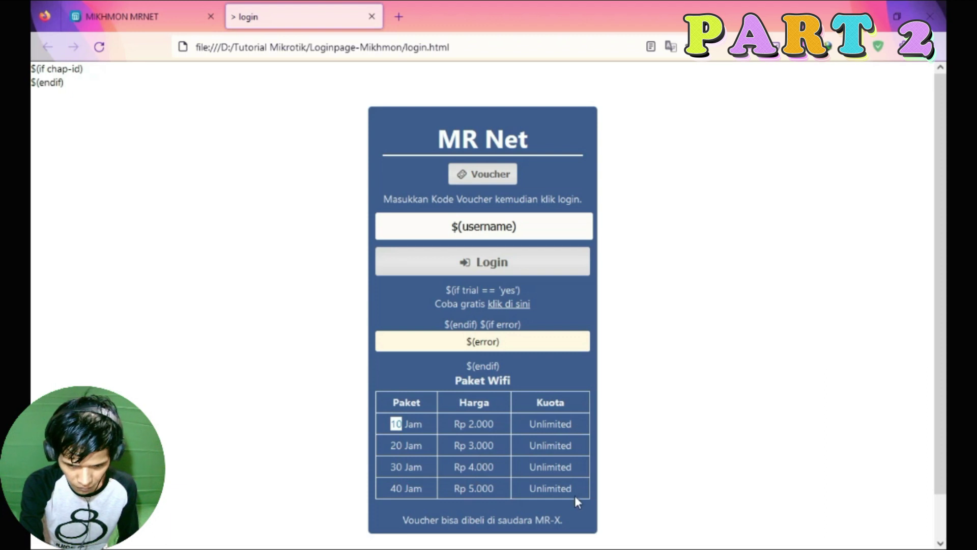
left_click(316, 169)
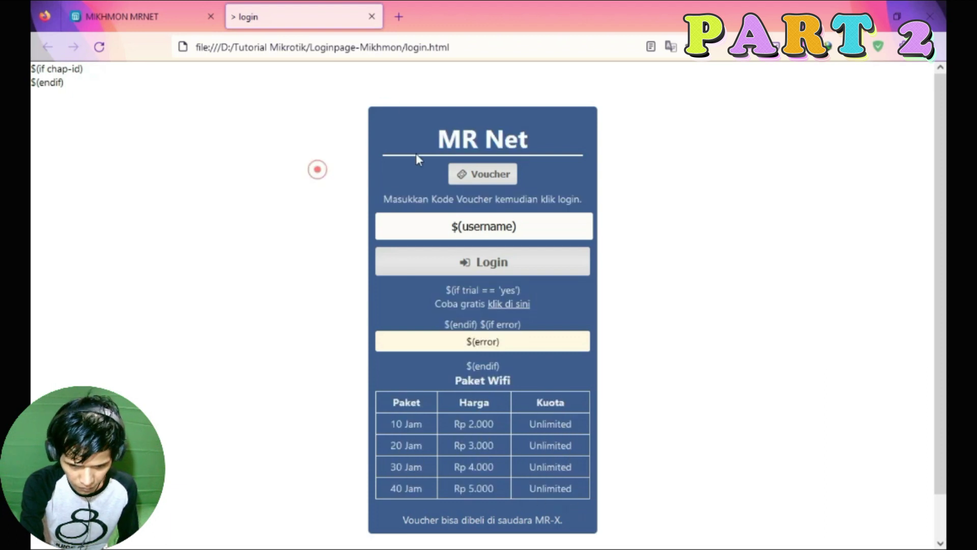
triple_click(453, 141)
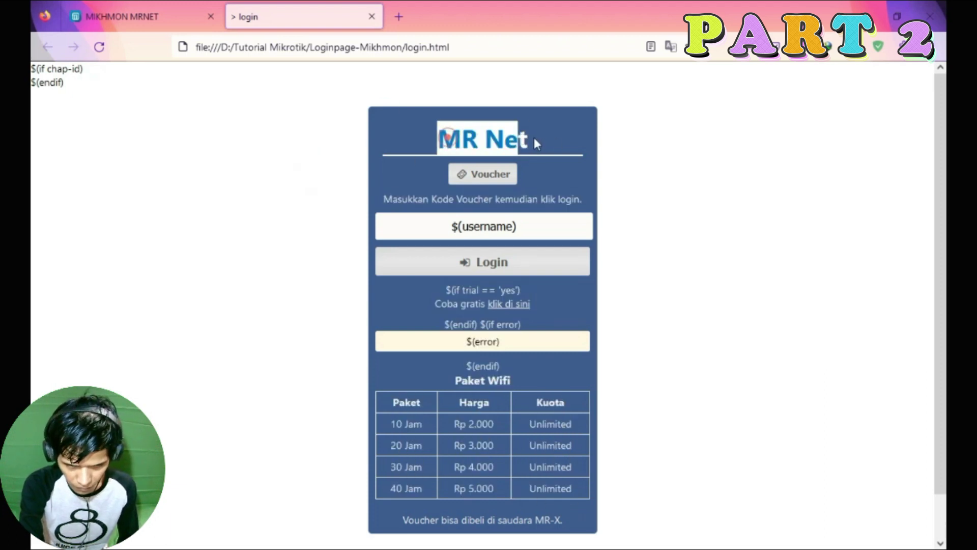
triple_click(403, 520)
Open login.html from the Loginpage-Mikhmon folder in Notepad++.
key("alt+Tab")
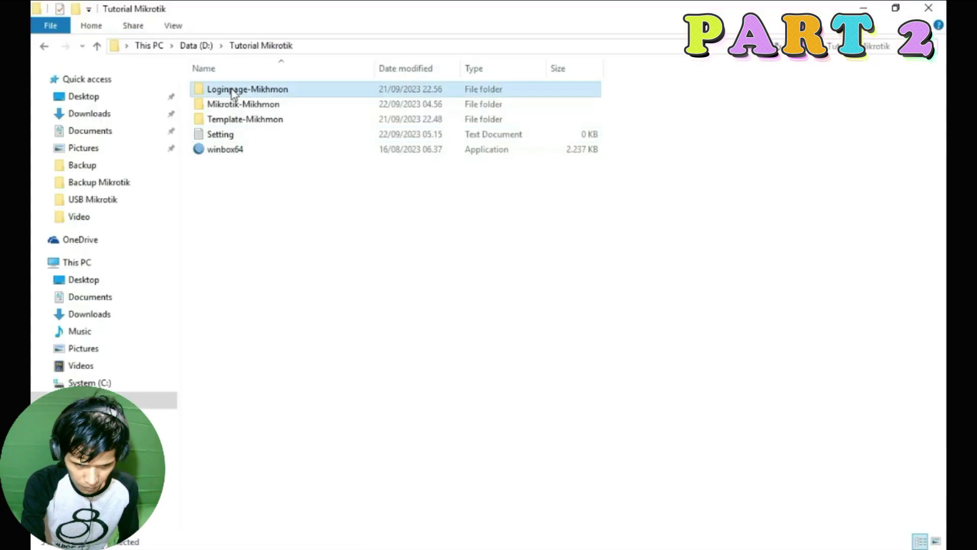
double_click(232, 93)
right_click(215, 180)
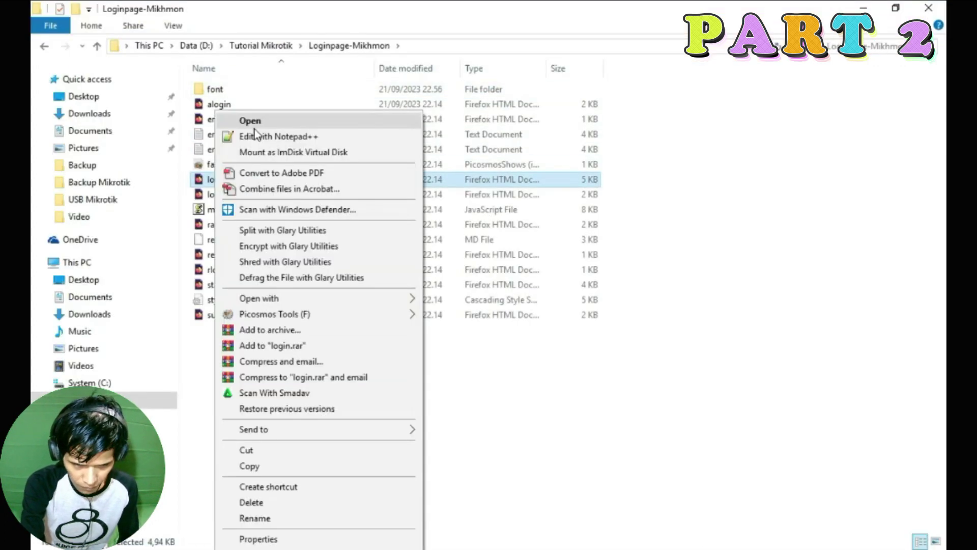
left_click(256, 136)
Go over the Paket Wifi table code (lines 64–87) and the footer copyright text.
scroll(323, 201, "down", 12)
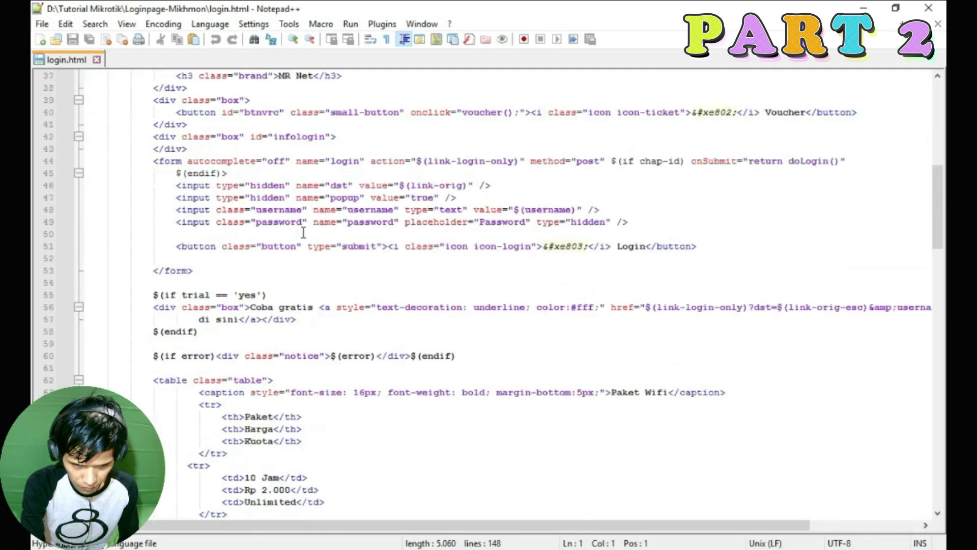
scroll(304, 232, "down", 6)
scroll(309, 223, "down", 2)
left_click_drag(171, 113, 367, 397)
left_click(178, 452)
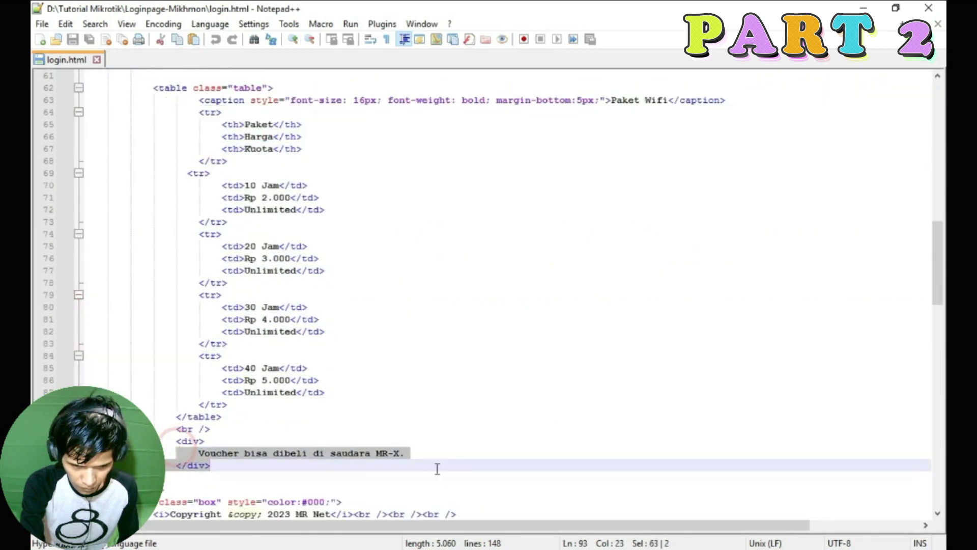
scroll(351, 286, "down", 3)
left_click(171, 405)
left_click_drag(170, 404, 330, 404)
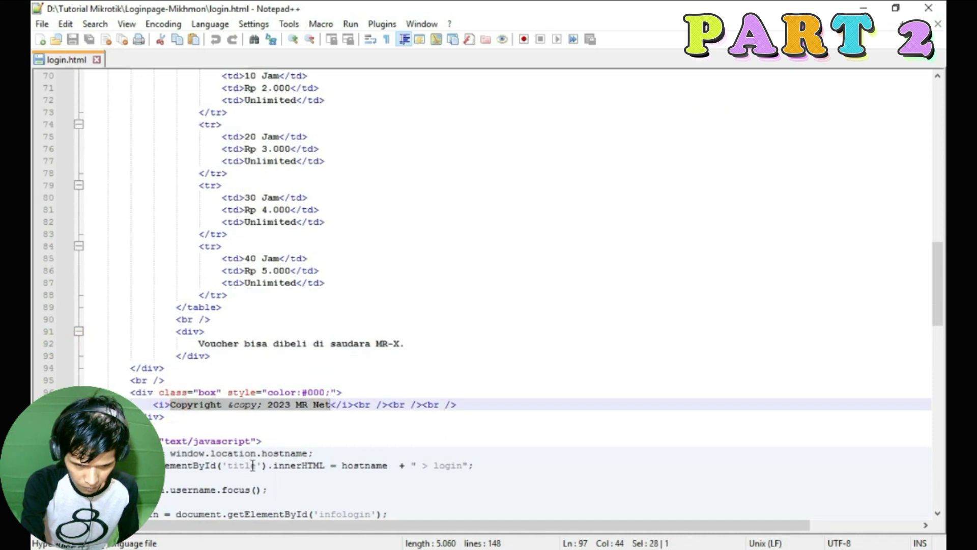
scroll(345, 309, "up", 11)
scroll(357, 310, "up", 6)
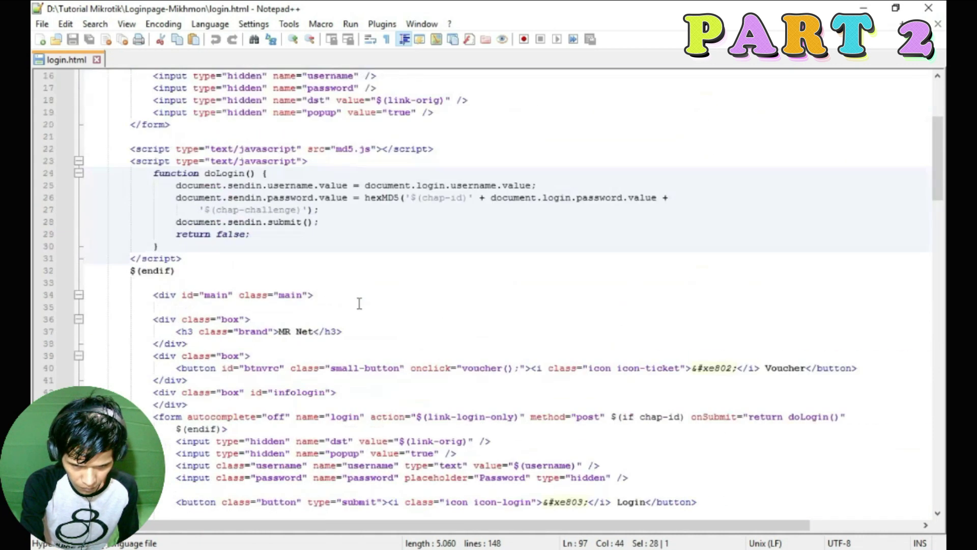
left_click_drag(278, 295, 313, 295)
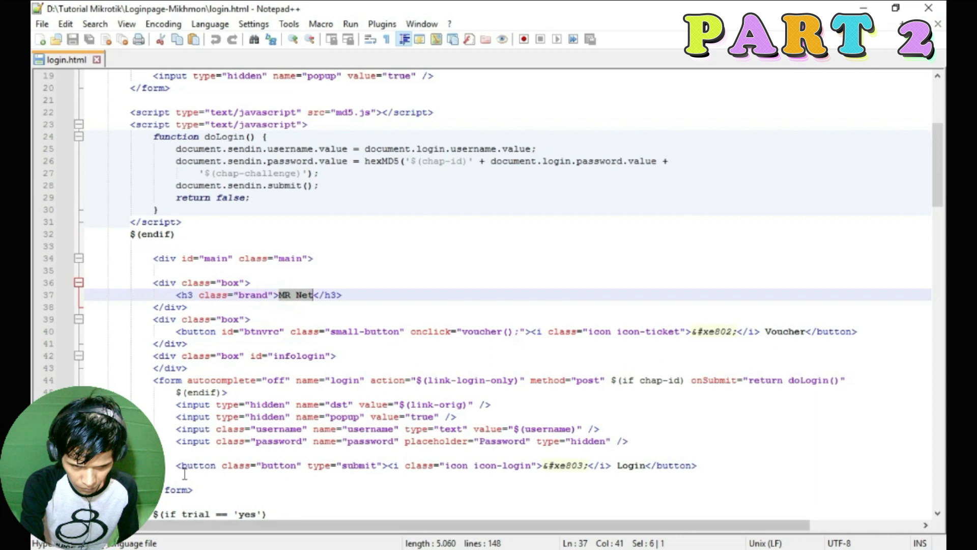
Match the preview's price table and footer to the 10 Jam through 40 Jam rows in the code.
key("alt+Tab")
left_click_drag(437, 138, 533, 133)
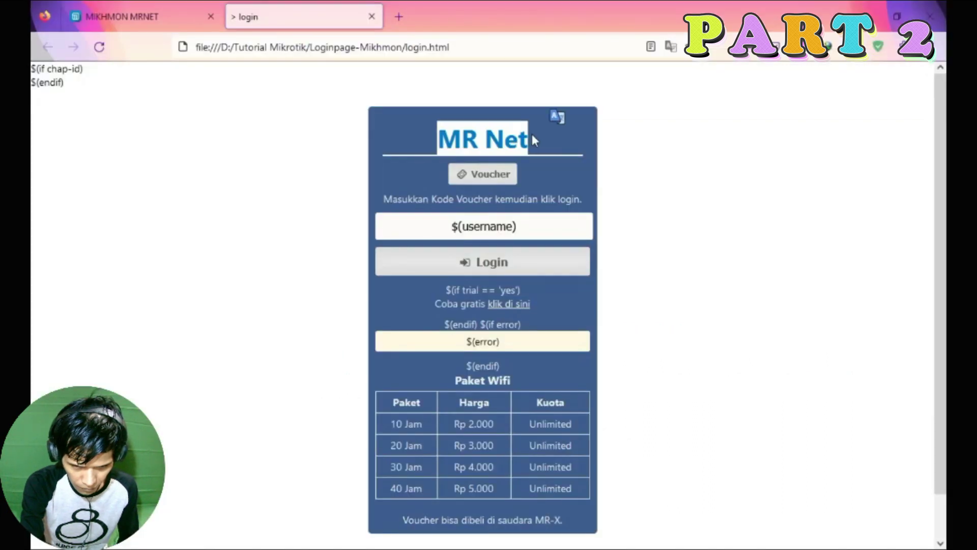
left_click_drag(381, 402, 579, 514)
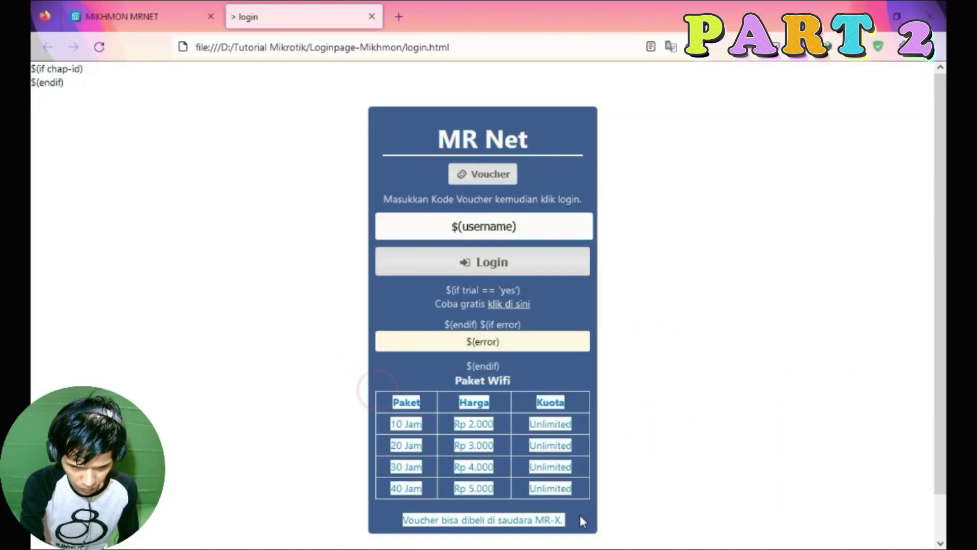
key("alt+Tab")
scroll(365, 223, "down", 13)
left_click_drag(171, 149, 413, 504)
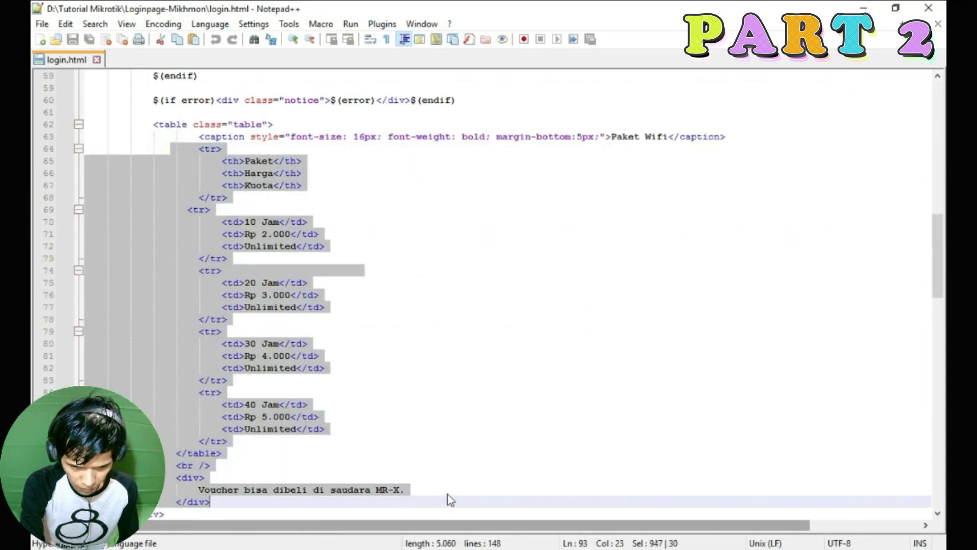
left_click(351, 220)
left_click_drag(211, 222, 326, 246)
scroll(257, 345, "down", 3)
left_click_drag(199, 282, 235, 328)
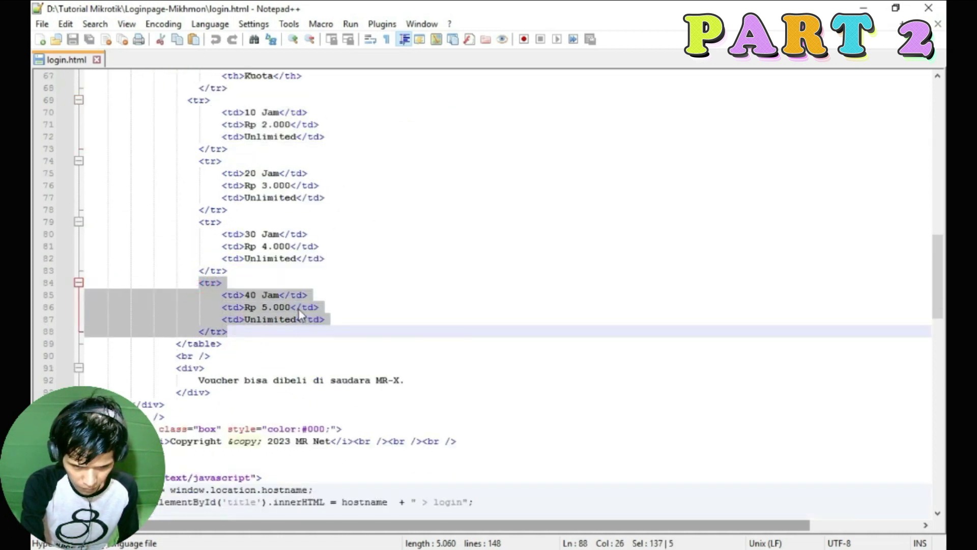
left_click(232, 331)
left_click(863, 8)
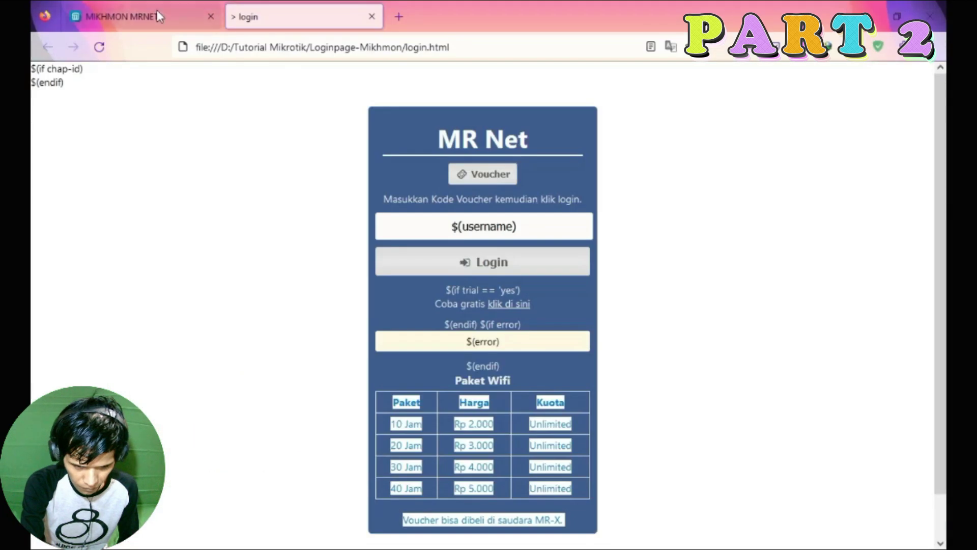
Return to the Mikhmon admin page and open the hotspot users list.
left_click(157, 15)
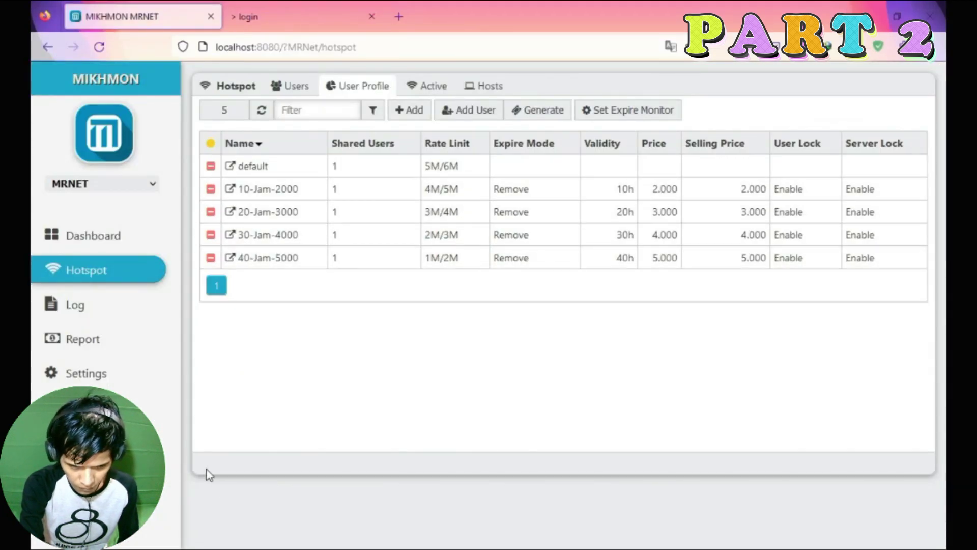
left_click(328, 541)
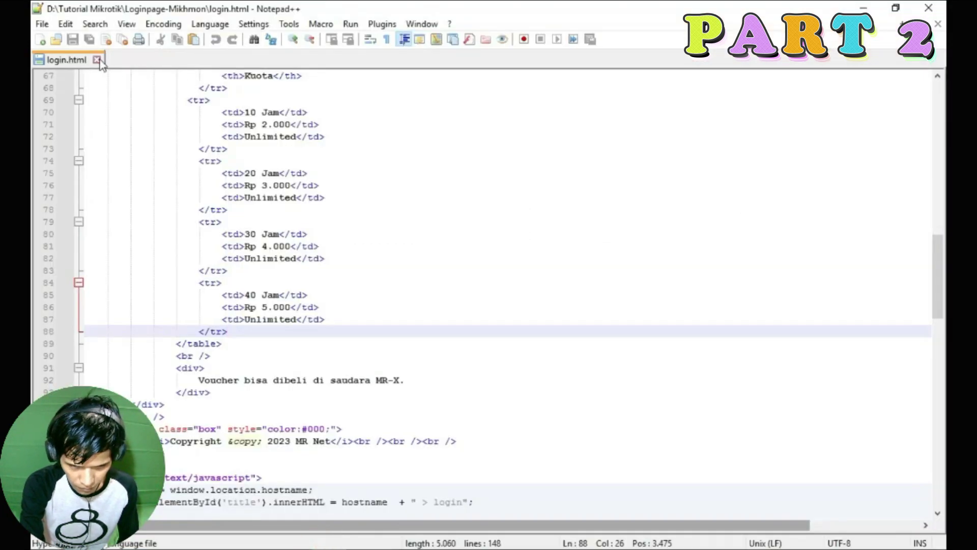
double_click(98, 58)
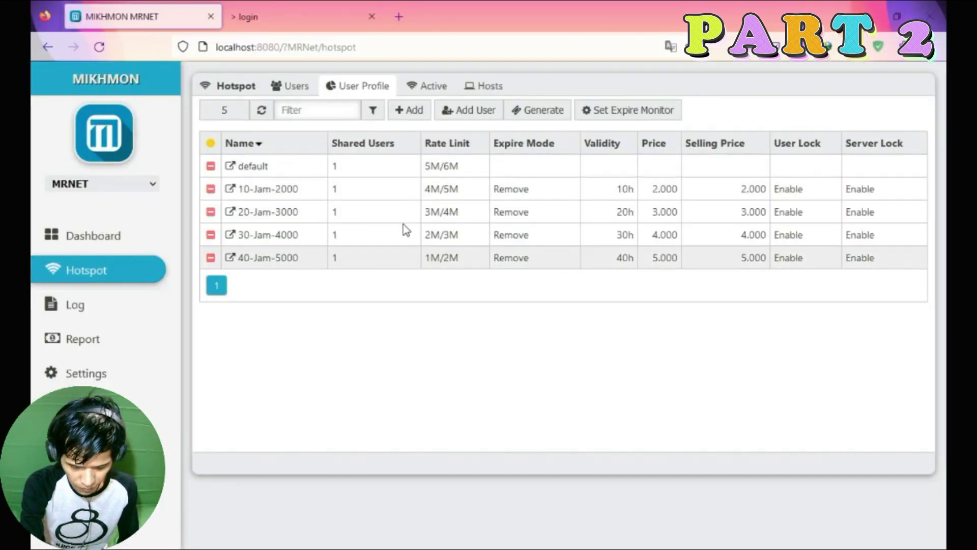
left_click(288, 87)
left_click(360, 88)
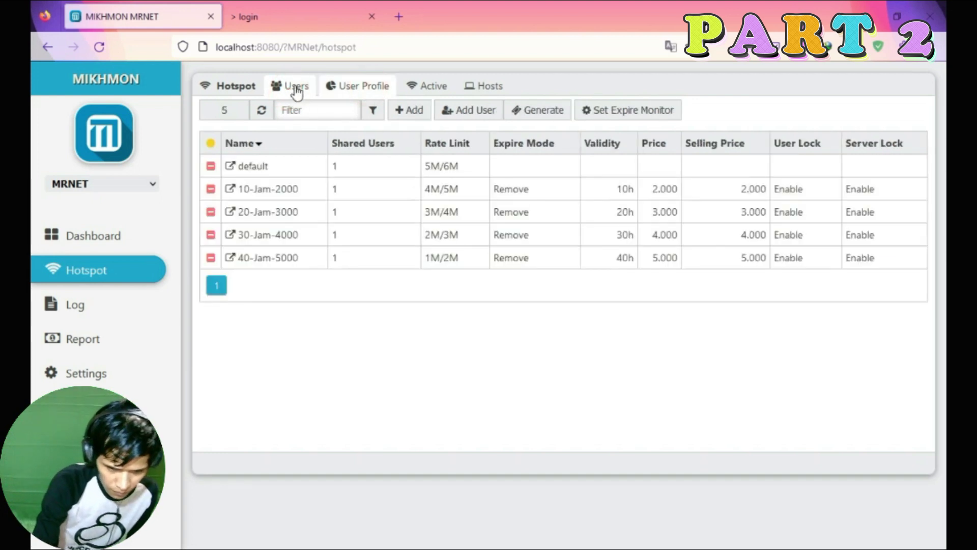
left_click(297, 91)
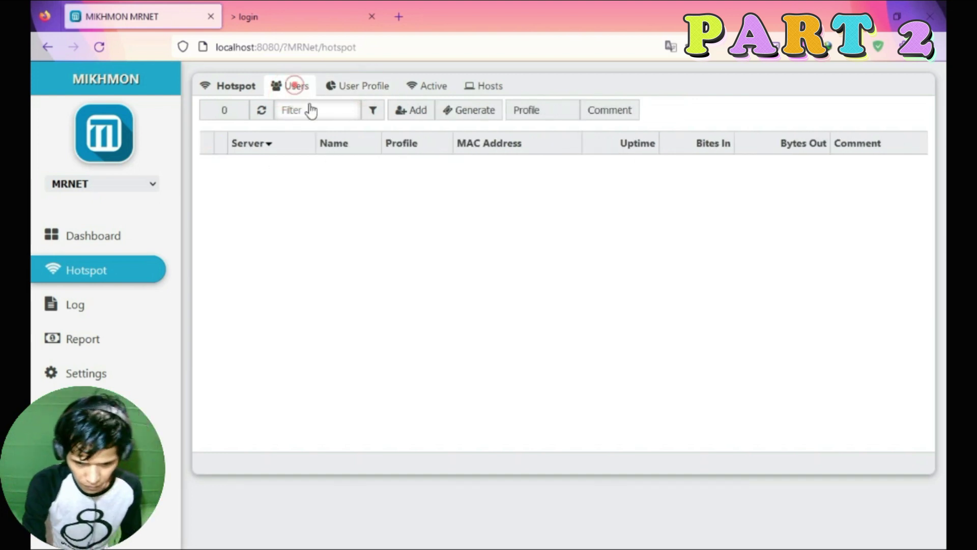
Try the voucher generation form, abandon it, and come back to the users list.
left_click(489, 112)
left_click(484, 184)
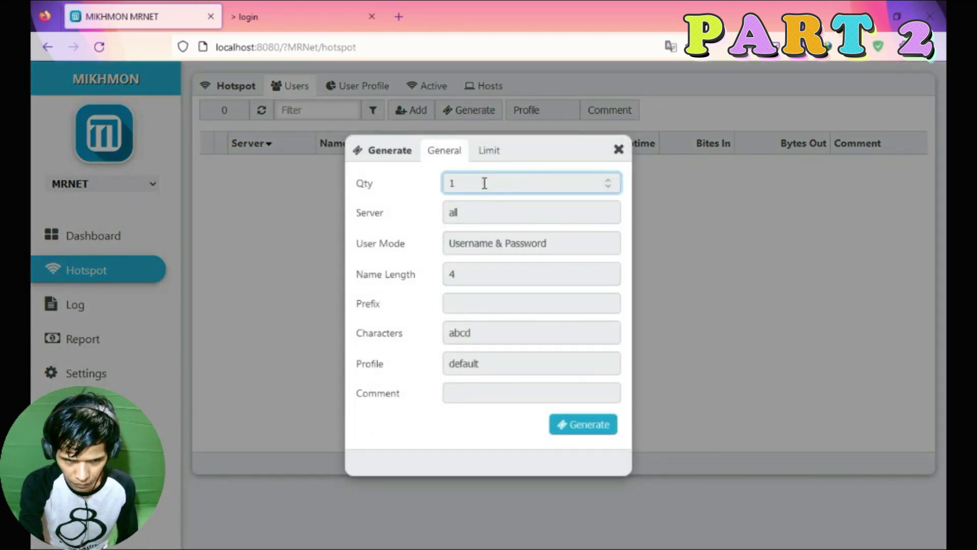
type("0")
key("BackSpace")
left_click(618, 149)
left_click(356, 84)
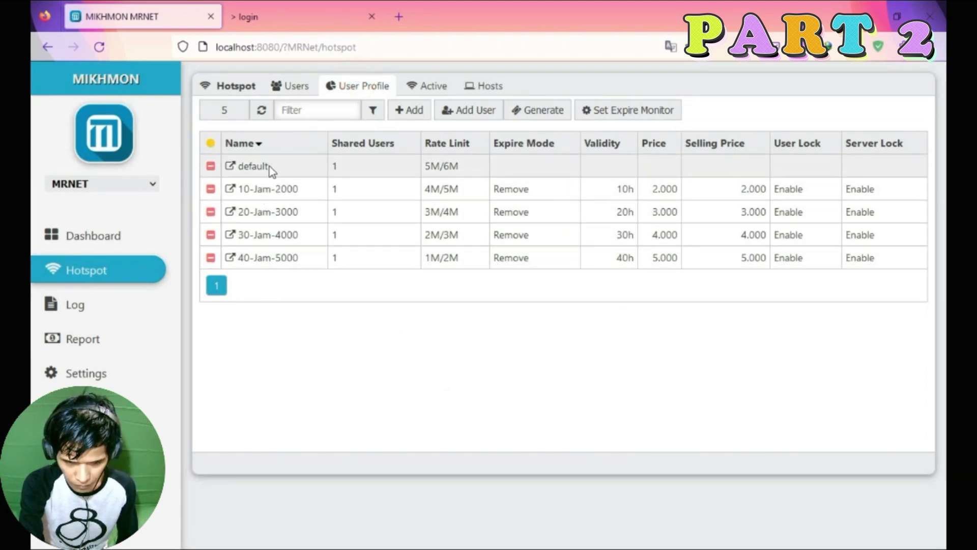
left_click(290, 86)
Generate 5 vouchers on server hotspot1 with Username = Password and name length 4.
left_click(468, 110)
double_click(479, 185)
type("5")
left_click(466, 209)
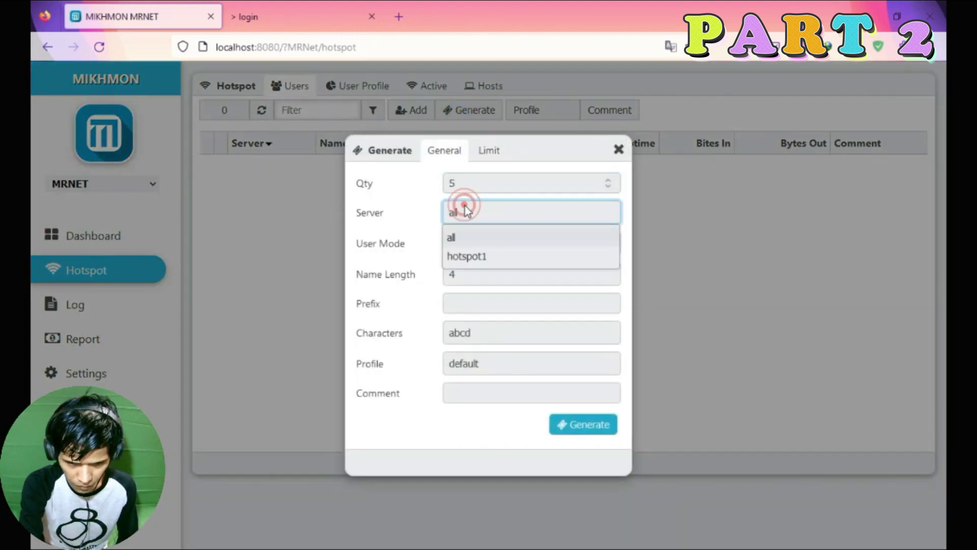
left_click(482, 257)
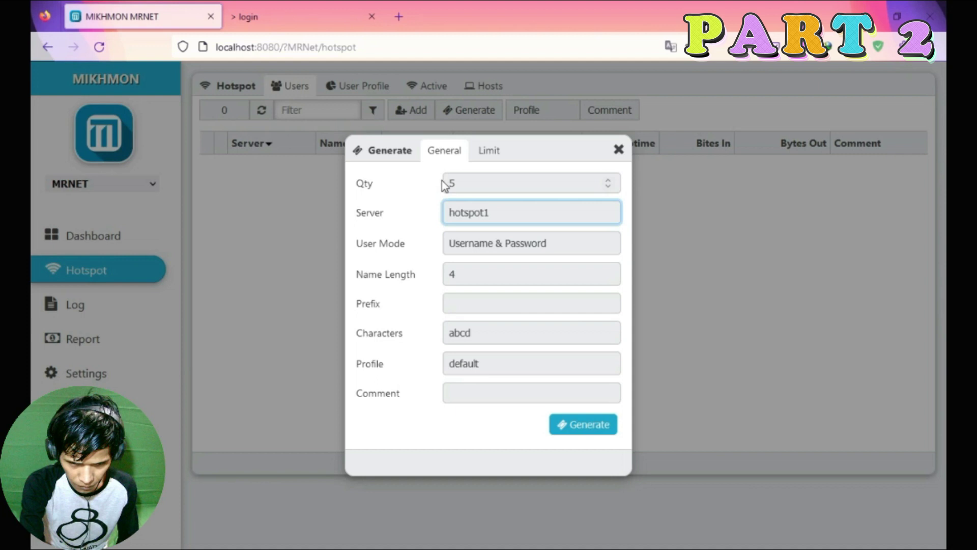
left_click(477, 243)
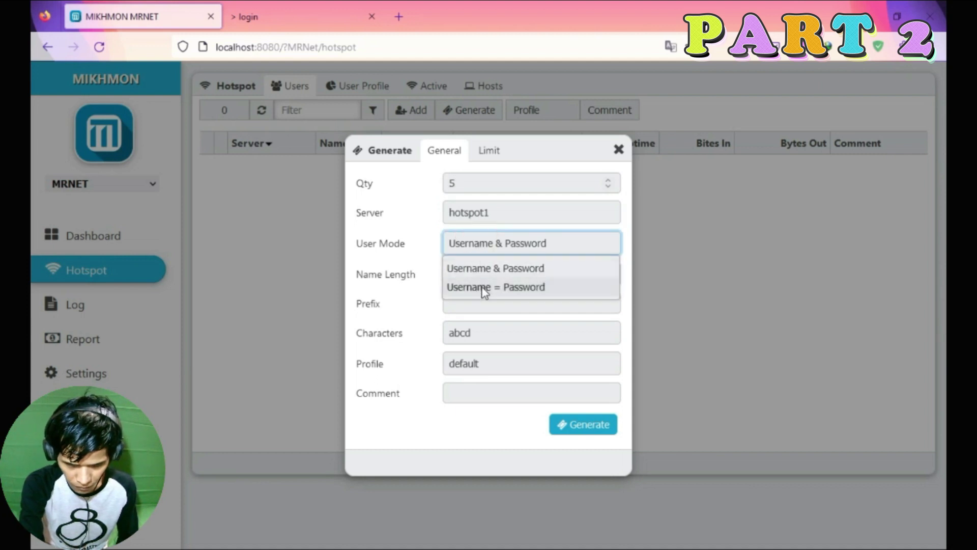
left_click(502, 288)
left_click(461, 275)
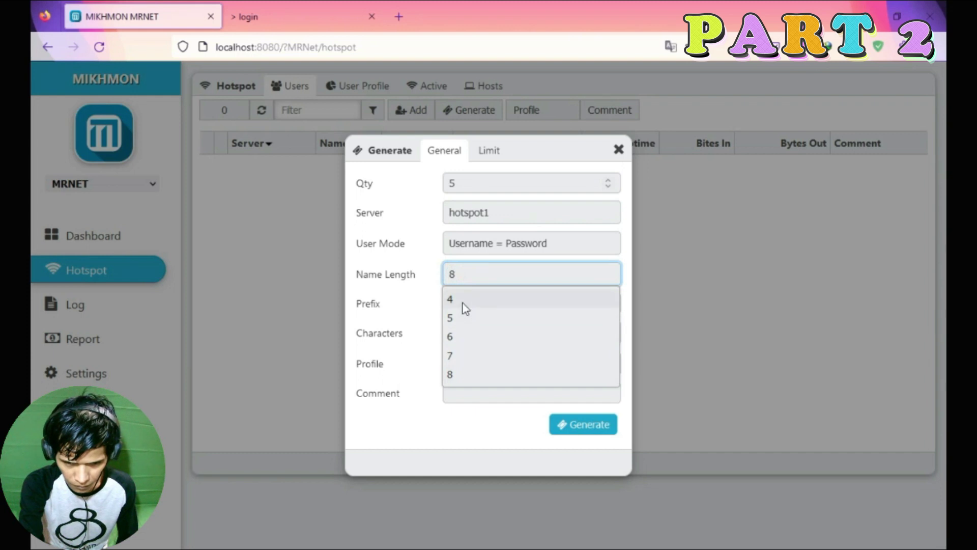
left_click(463, 303)
Use abcd2345 characters for the codes and assign the 10-Jam-2000 profile.
left_click(458, 332)
left_click(458, 471)
left_click(456, 332)
left_click(458, 358)
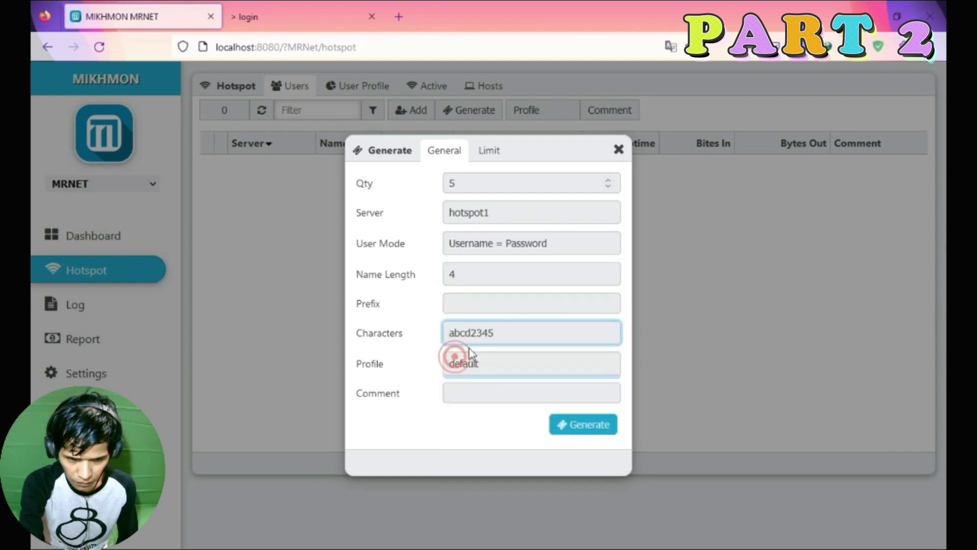
left_click(465, 277)
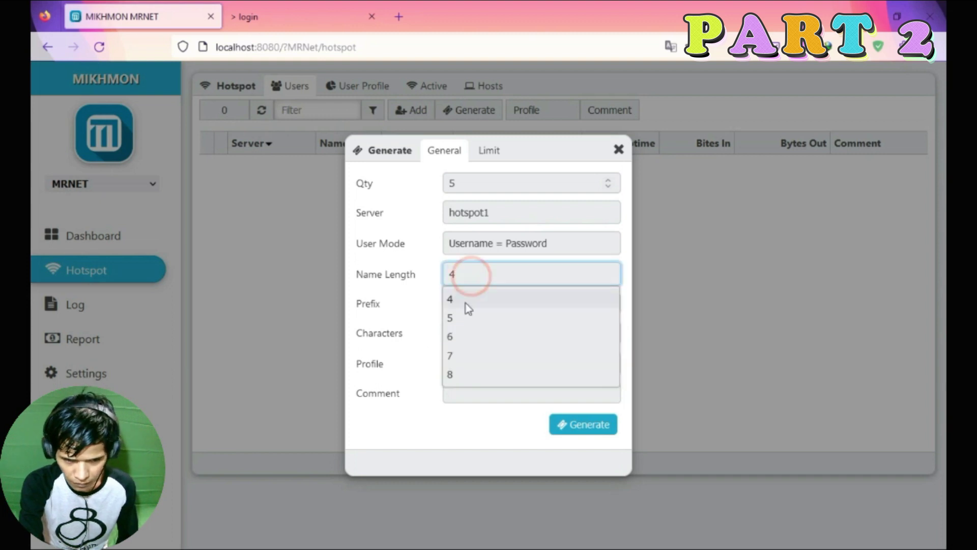
left_click(464, 300)
left_click(465, 365)
left_click(481, 407)
Enter the comment 'Jumat 22 September 2023' and copy it.
left_click(481, 398)
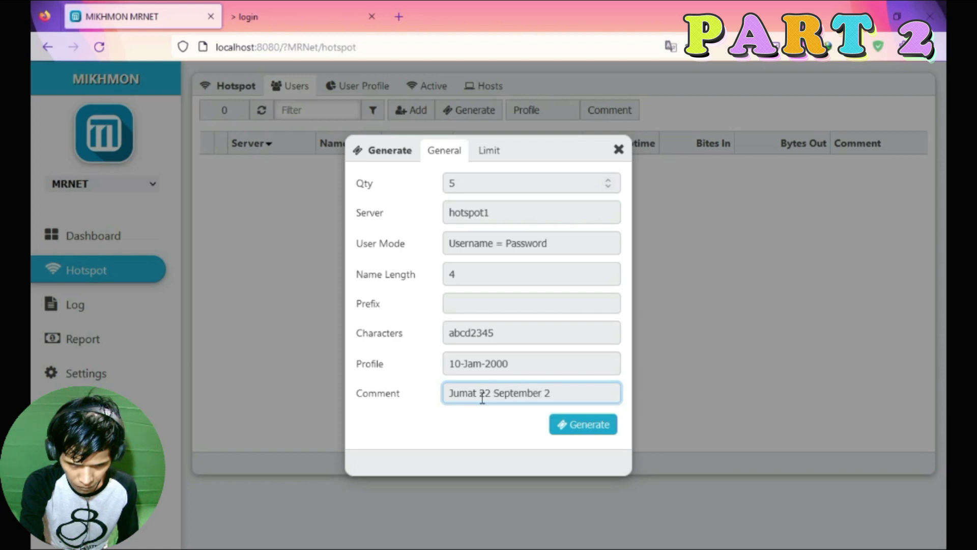
triple_click(468, 392)
right_click(471, 392)
left_click(509, 91)
left_click(461, 434)
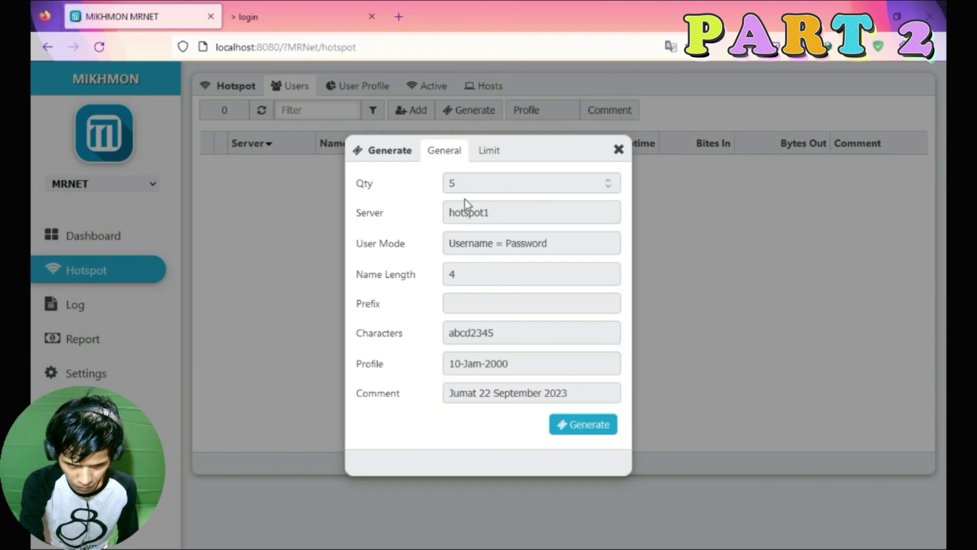
Double-check the character set and profile selections.
left_click(458, 333)
left_click(458, 335)
left_click(458, 336)
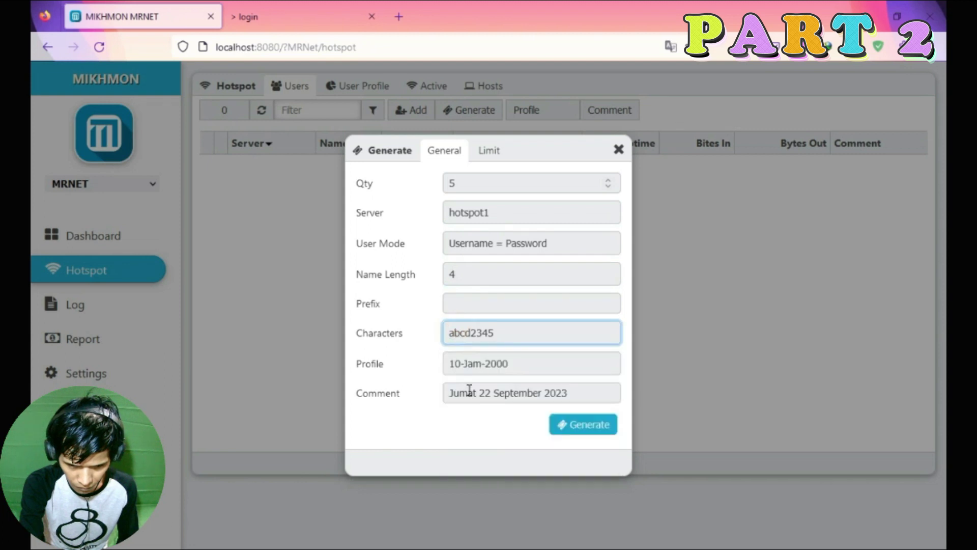
left_click(473, 367)
left_click(474, 368)
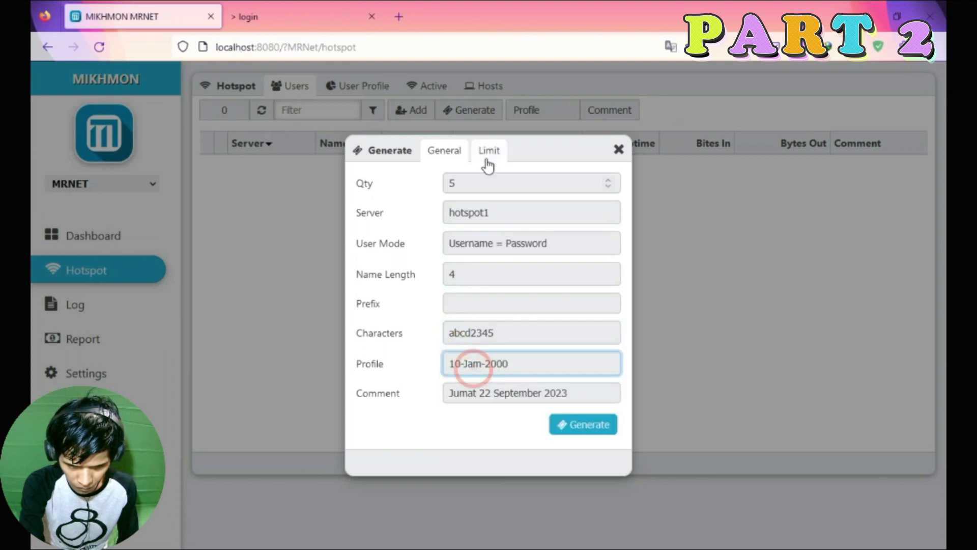
left_click(486, 161)
Set the voucher time limit to 10h1s on the Limit tab.
mouse_move(409, 187)
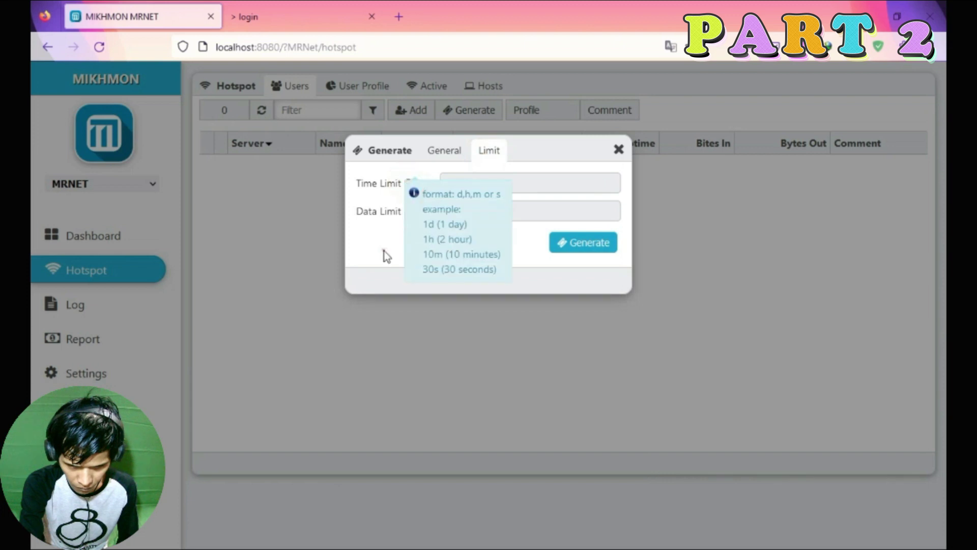
left_click(444, 150)
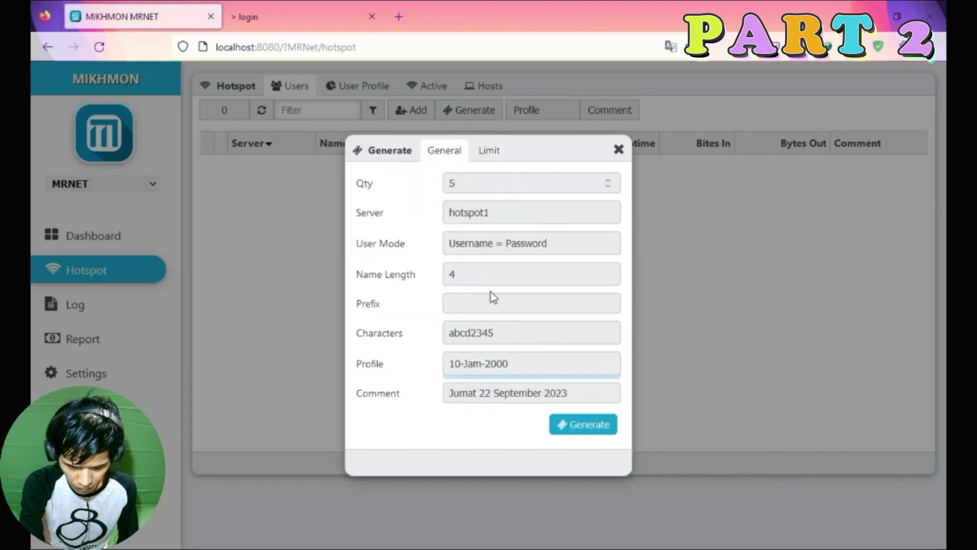
left_click(488, 150)
left_click(471, 183)
type("10h1s")
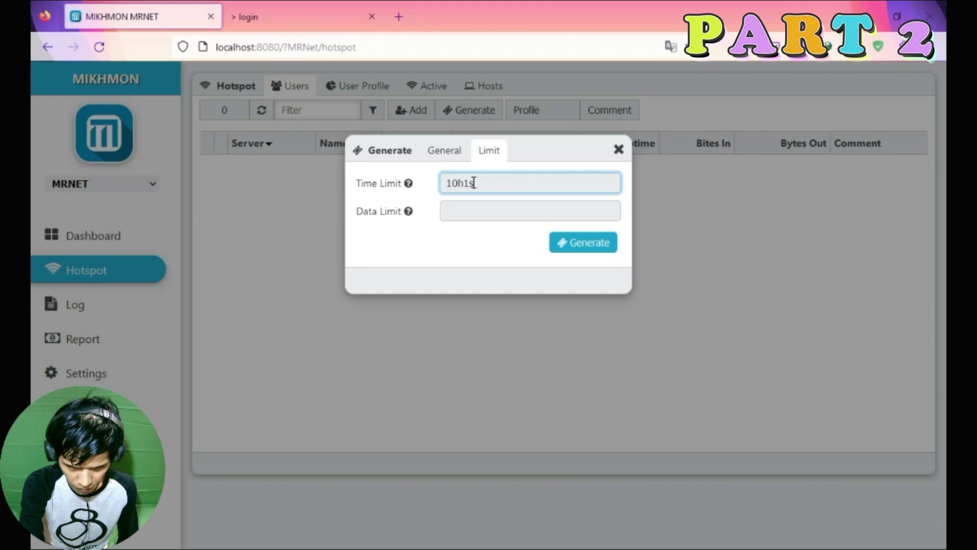
left_click(447, 246)
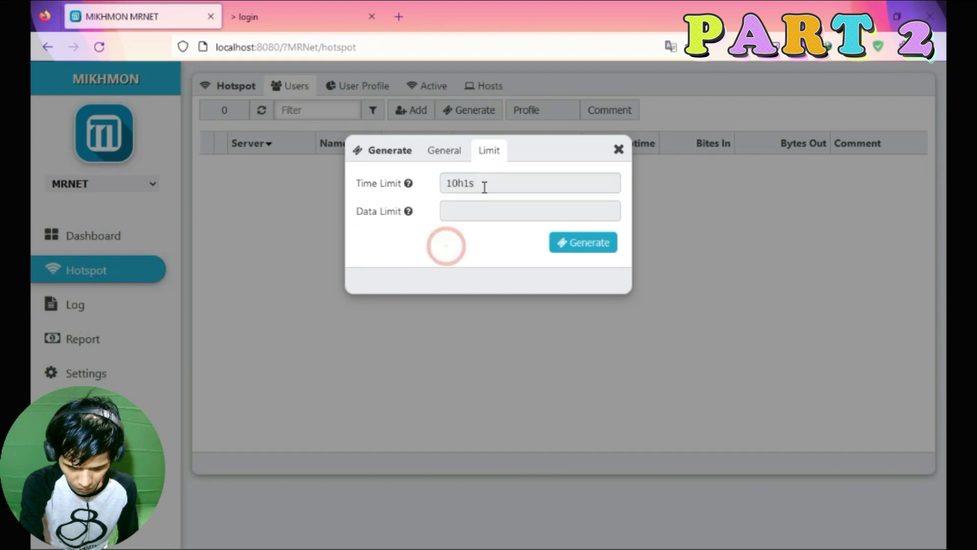
Check the data limit format help, leave data limit empty, and generate the five vouchers.
left_click(409, 213)
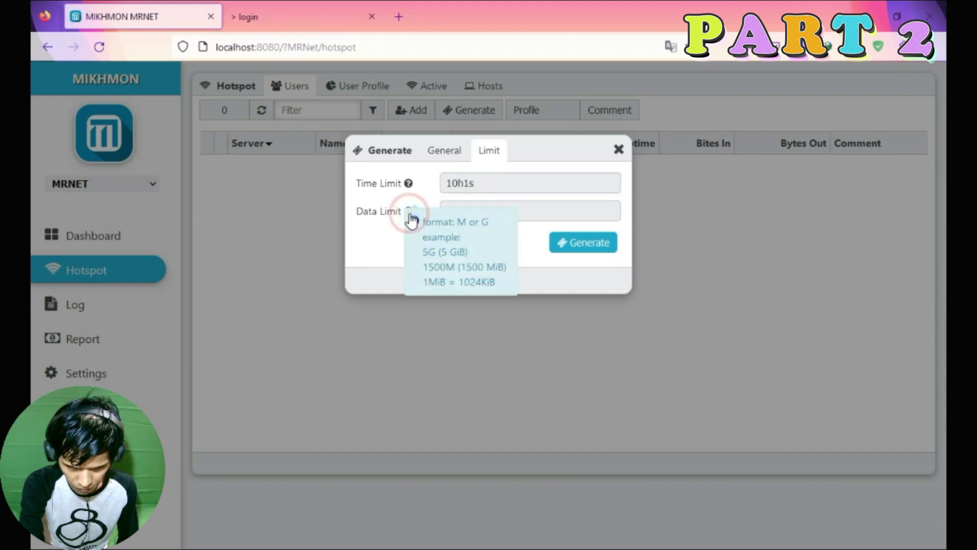
left_click(379, 243)
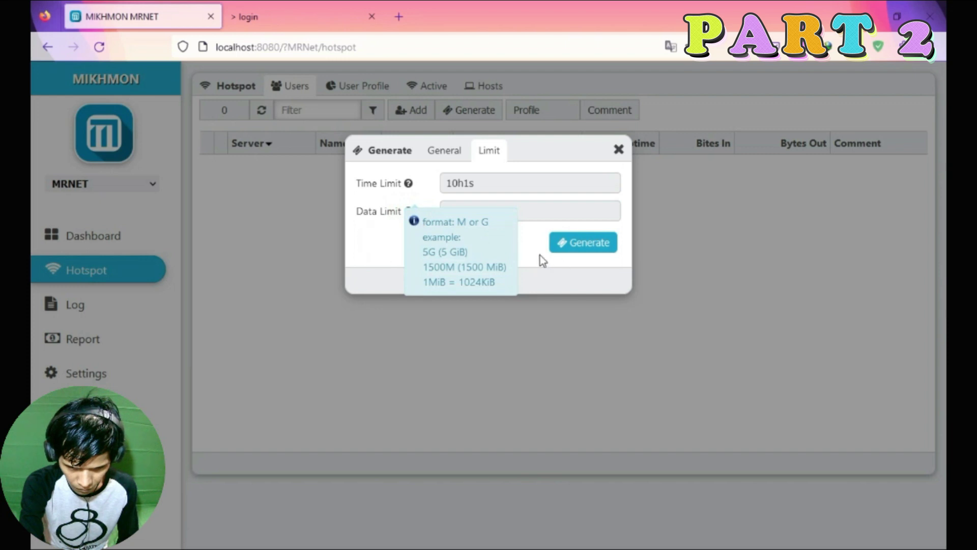
left_click(530, 213)
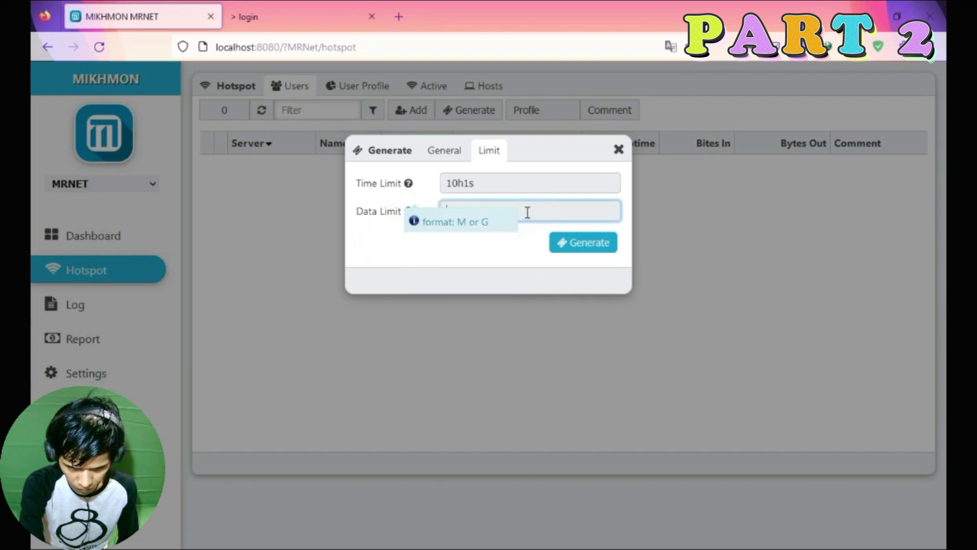
left_click(410, 211)
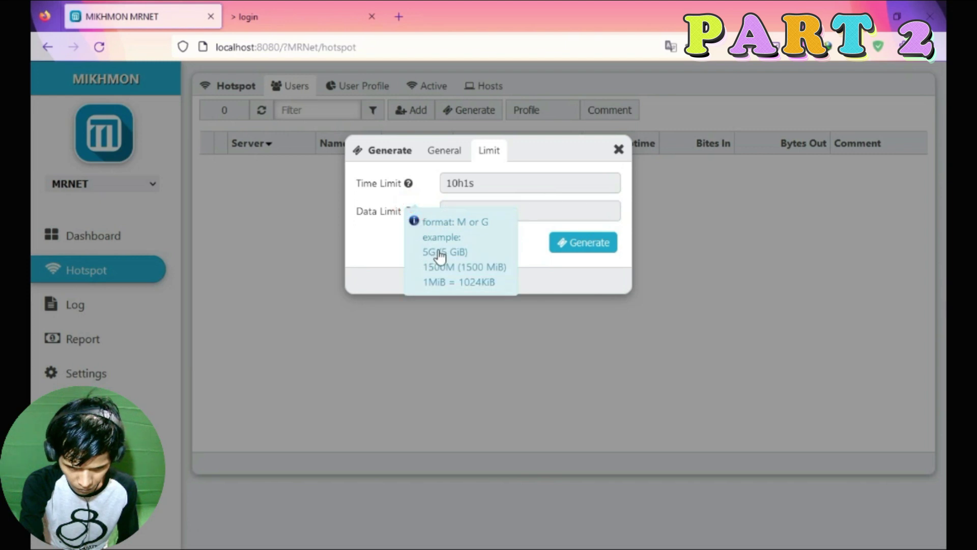
left_click(367, 258)
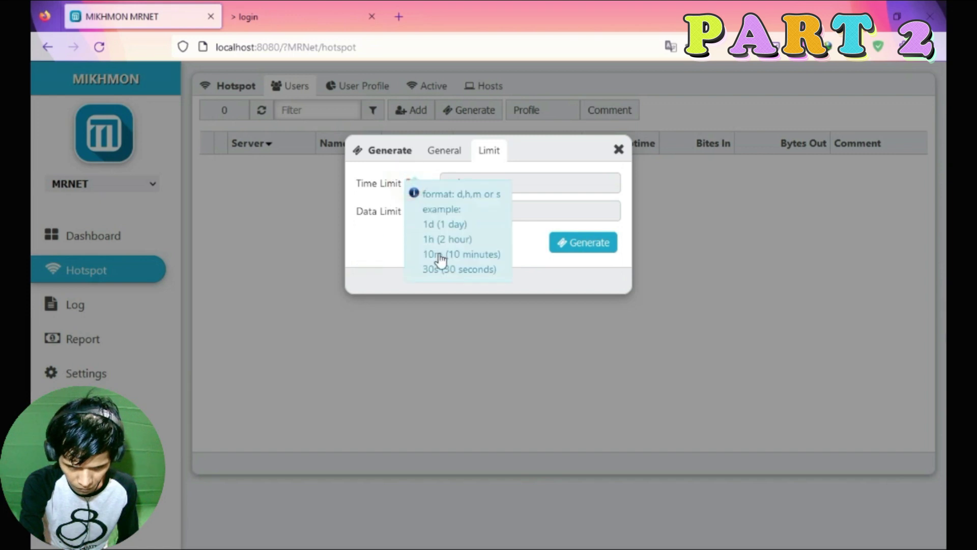
left_click(530, 185)
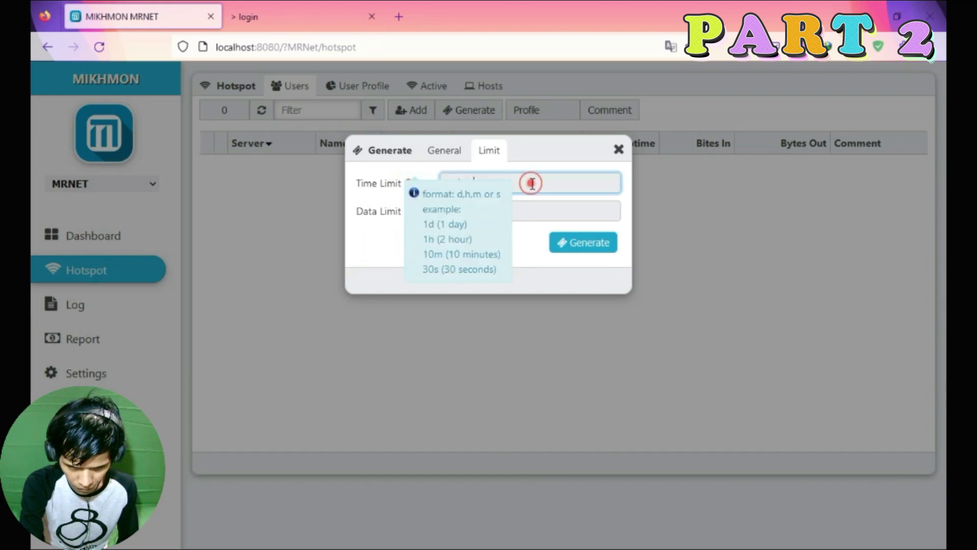
left_click(444, 149)
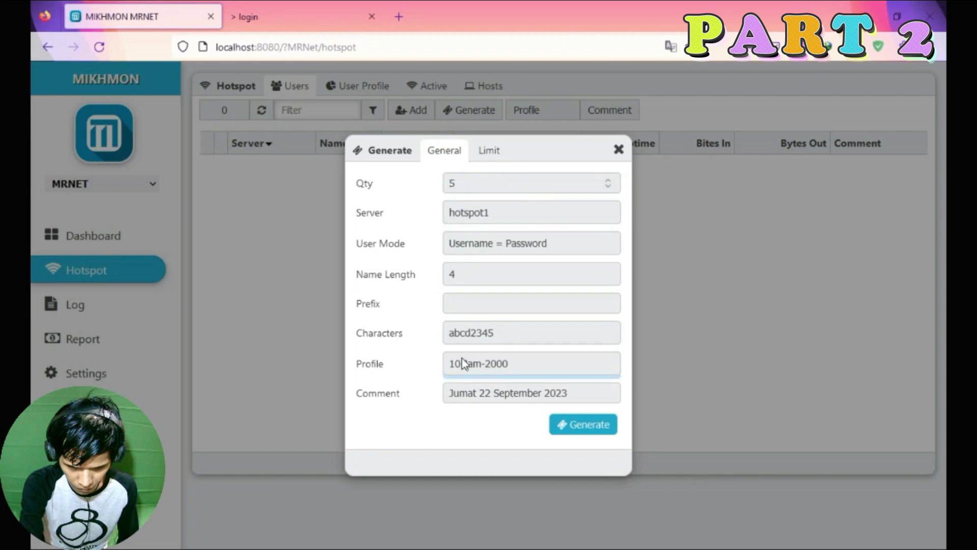
left_click(490, 151)
left_click(444, 150)
left_click(586, 427)
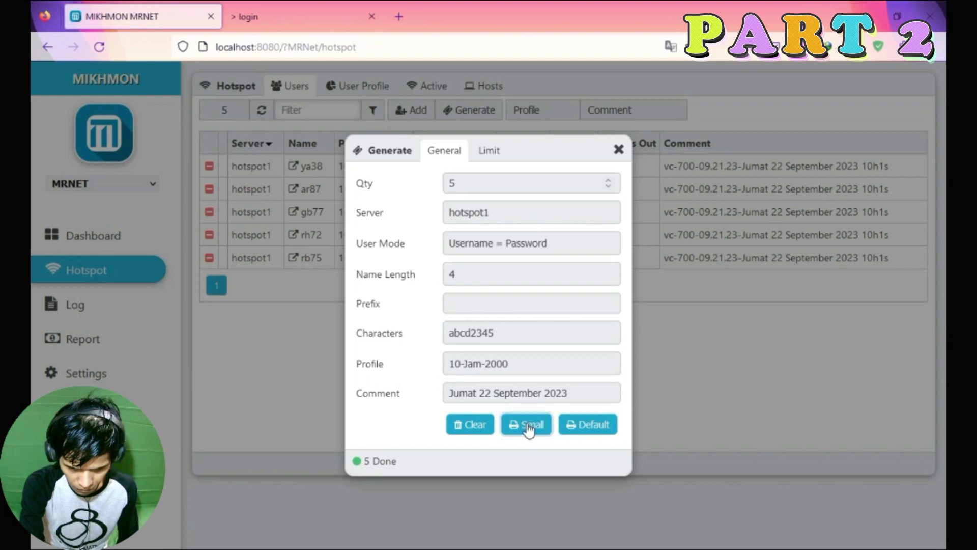
Open the vouchers in the Small print layout, cancel printing, and close the leftover tabs.
left_click(528, 427)
key("Escape")
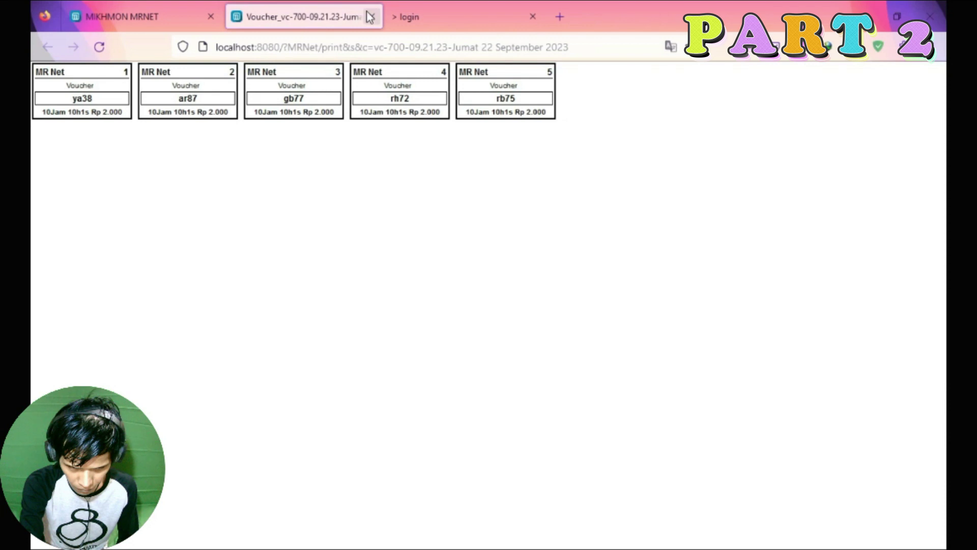
left_click(370, 16)
left_click(368, 15)
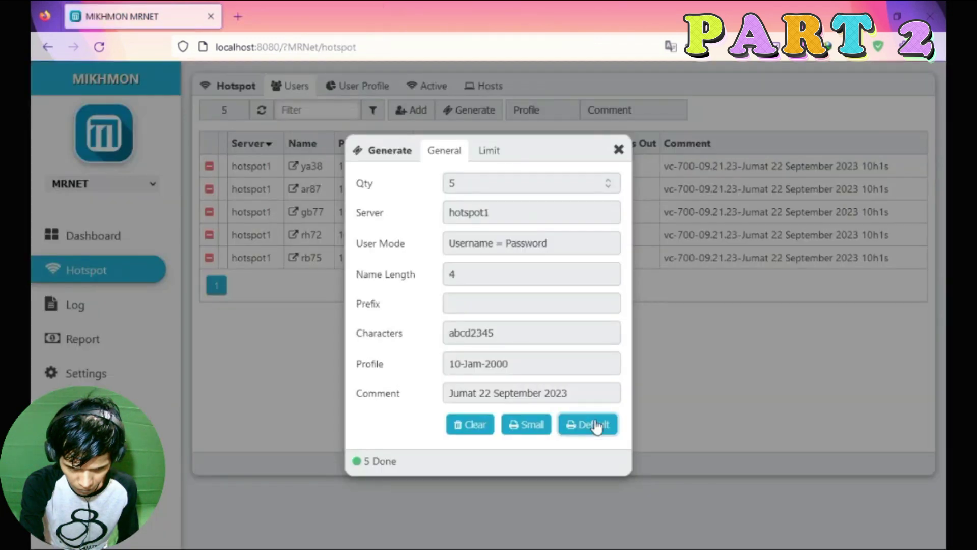
Open the Default print layout, then return to Mikhmon and close the generation form.
left_click(596, 426)
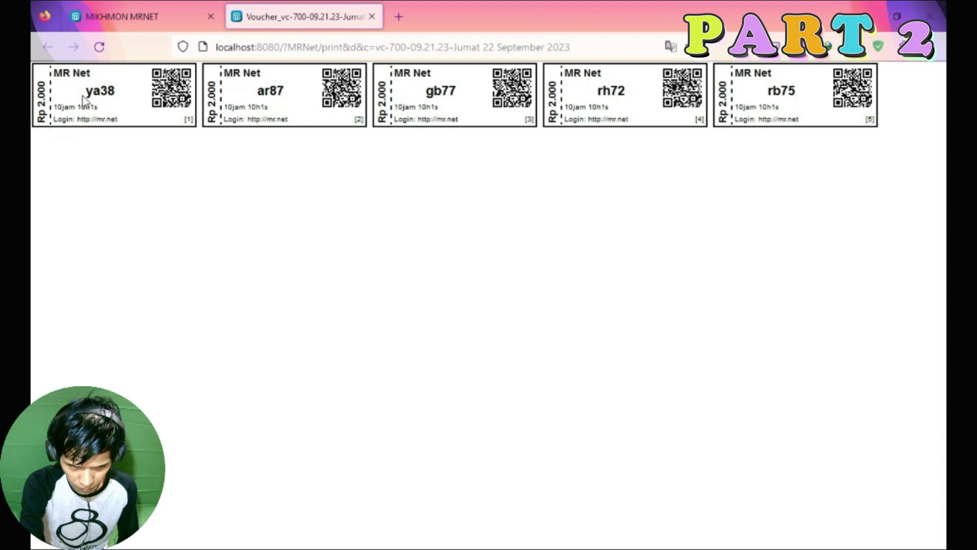
left_click(147, 7)
left_click(293, 7)
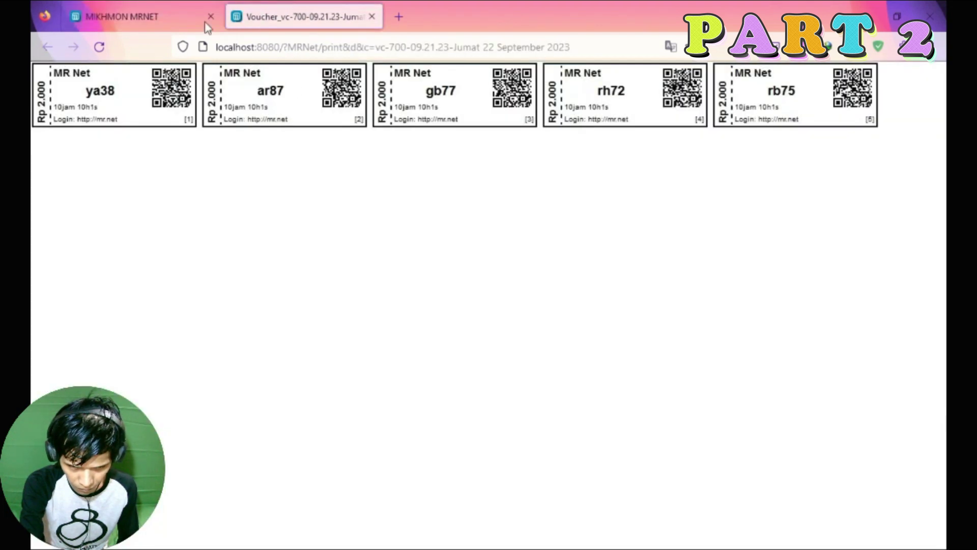
left_click(145, 16)
left_click(616, 148)
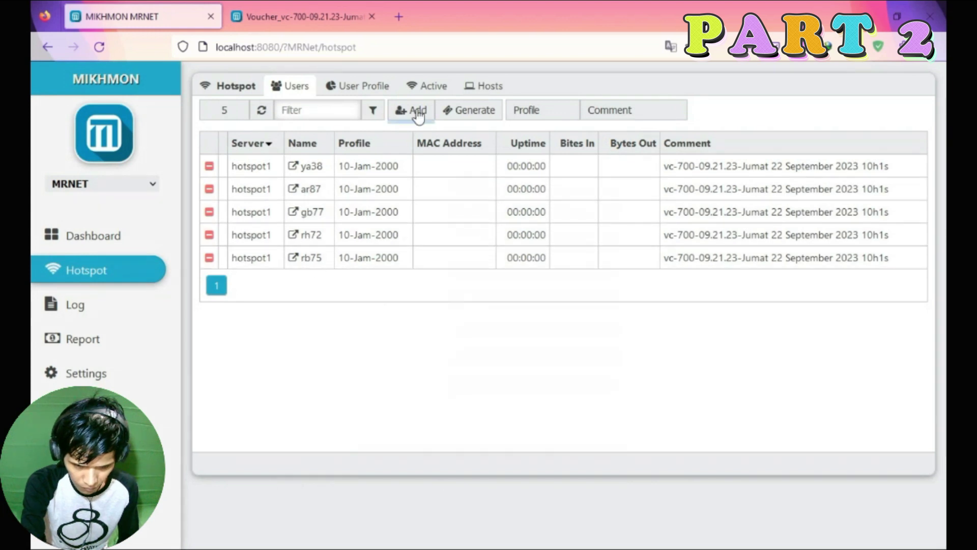
Start a batch of 5 vouchers on hotspot1 with Username = Password, length 4, abcd2345 characters.
left_click(462, 113)
type("5")
left_click(479, 216)
left_click(479, 252)
left_click(481, 250)
left_click(486, 285)
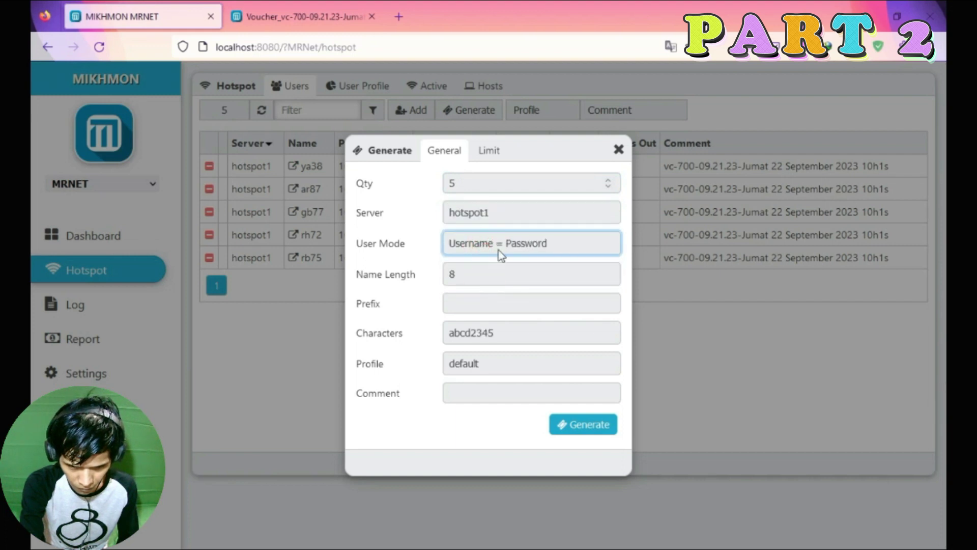
left_click(472, 270)
left_click(467, 300)
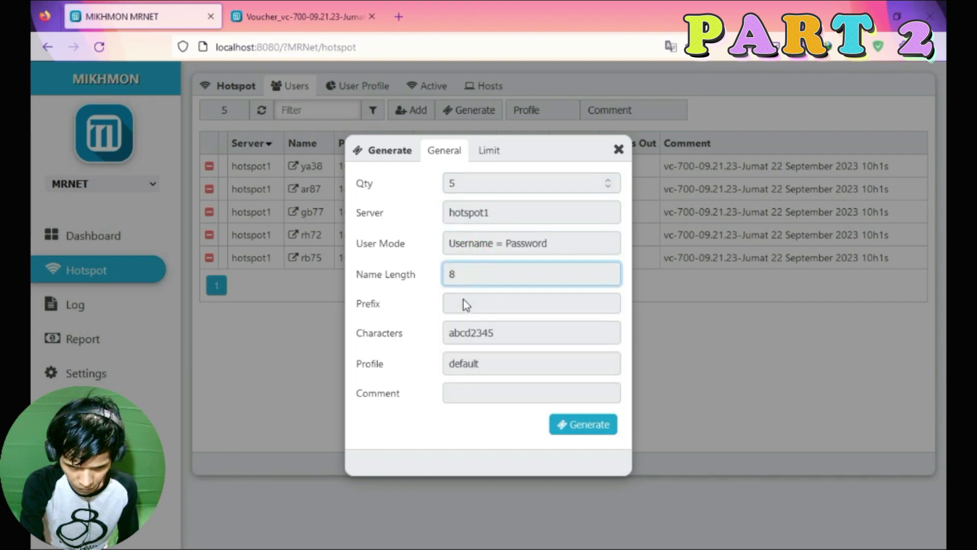
left_click(465, 332)
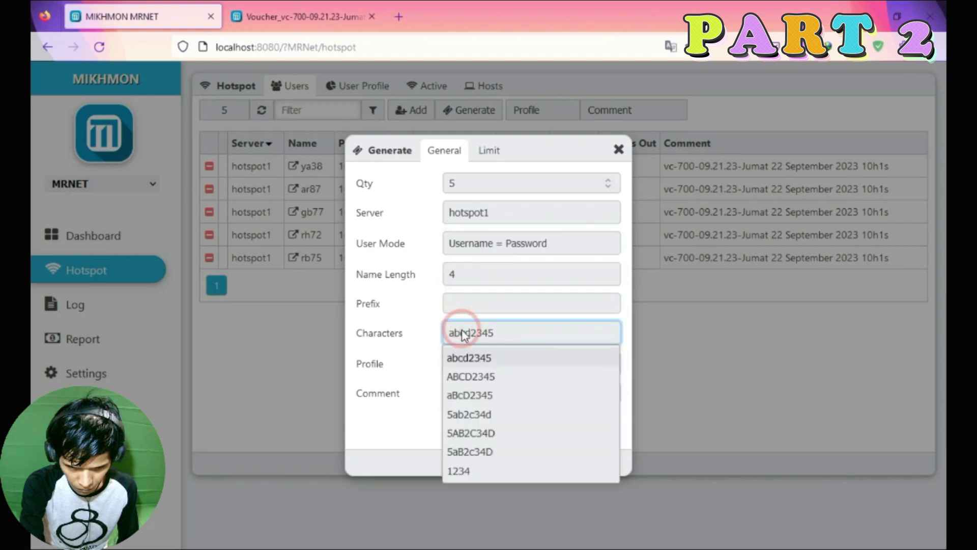
left_click(469, 358)
left_click(471, 332)
left_click(470, 359)
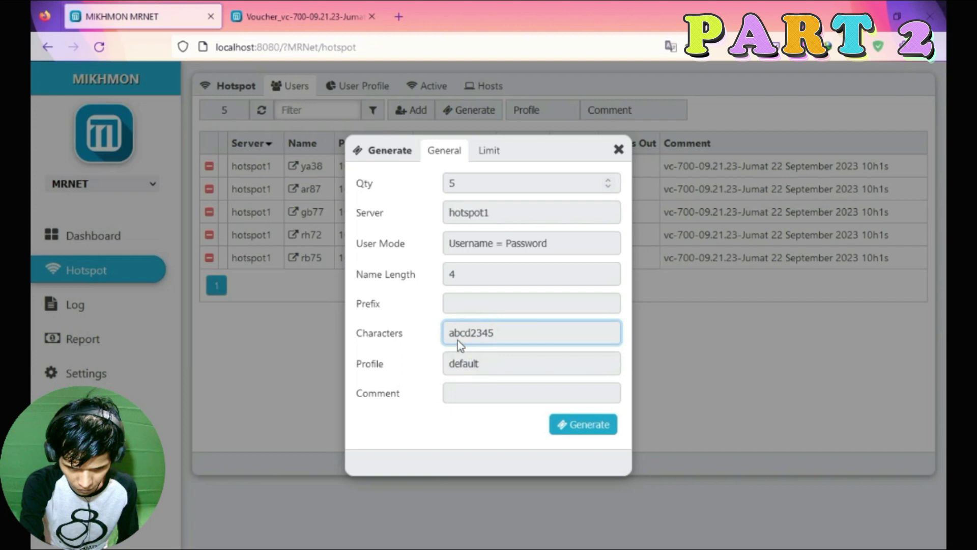
Assign the 20-Jam-3000 profile and paste the date as the batch comment.
left_click(477, 357)
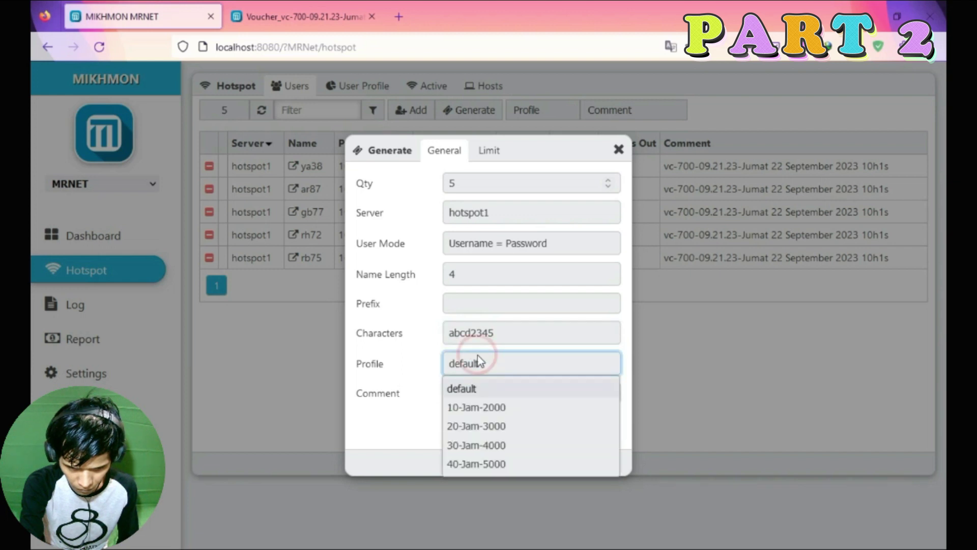
left_click(478, 426)
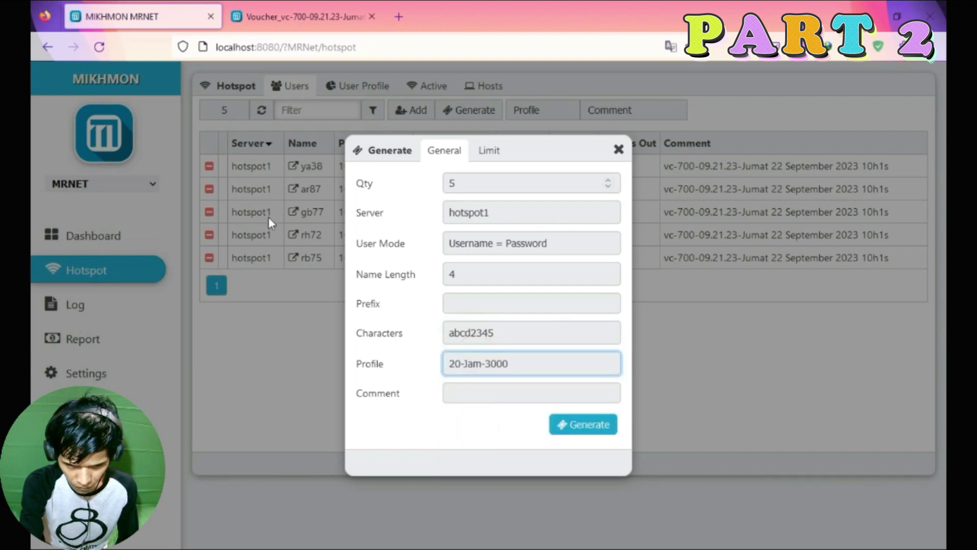
left_click(478, 388)
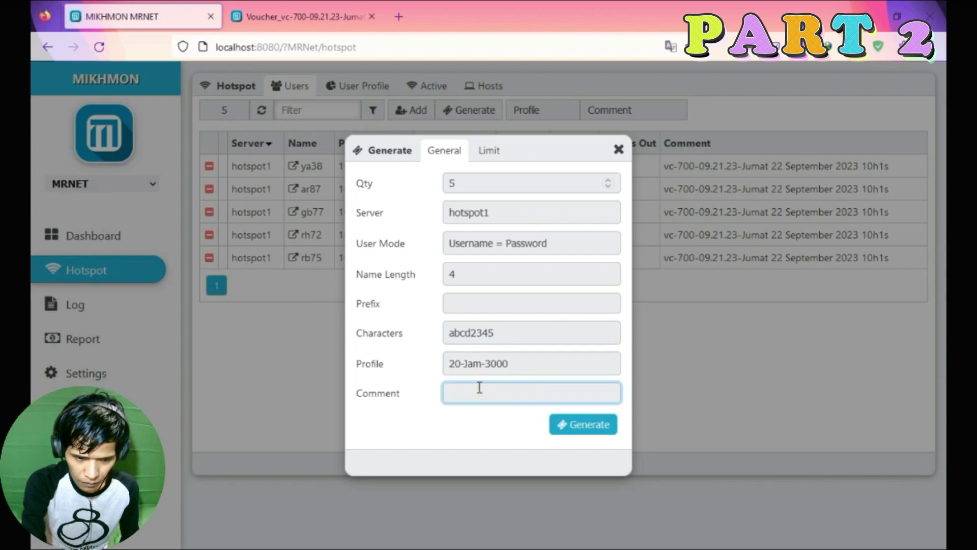
type("Jumat 22 September 2023")
left_click(436, 425)
Set a 20h1s time limit and generate the five vouchers.
left_click(488, 150)
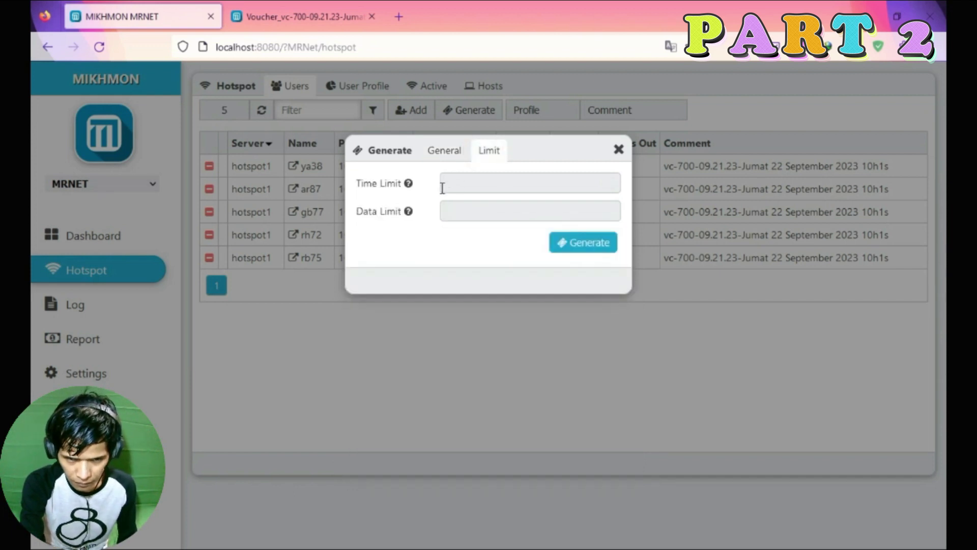
left_click(445, 151)
left_click(489, 150)
left_click(478, 187)
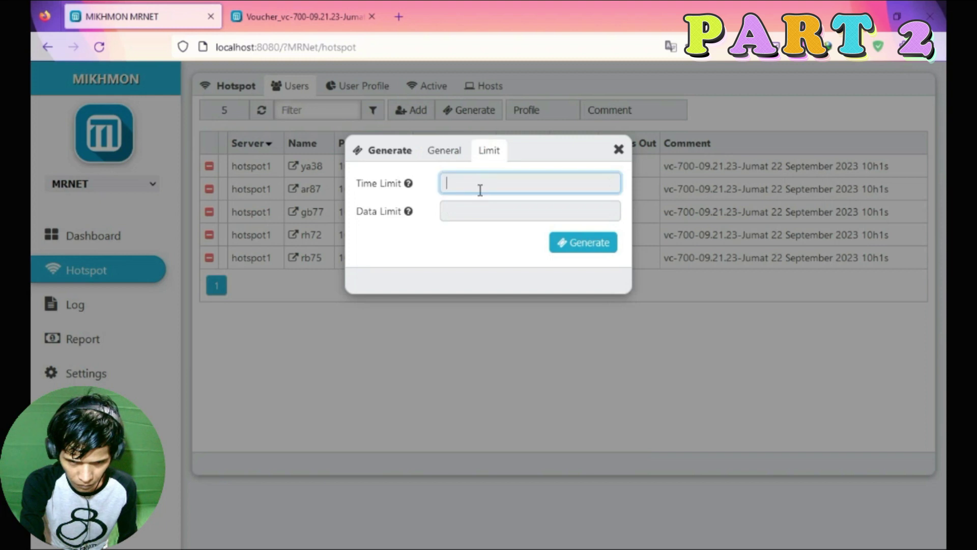
type("20h1")
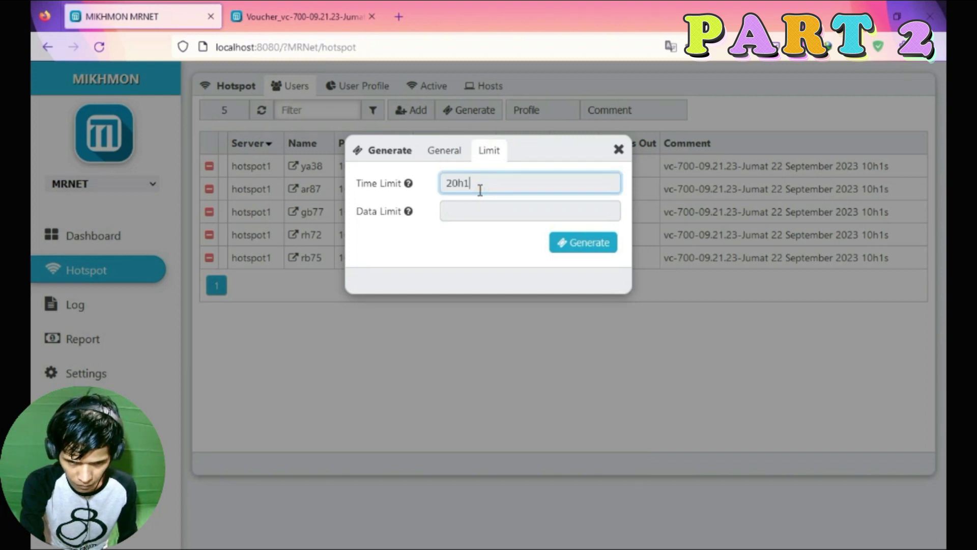
type("s")
left_click(445, 150)
left_click(584, 421)
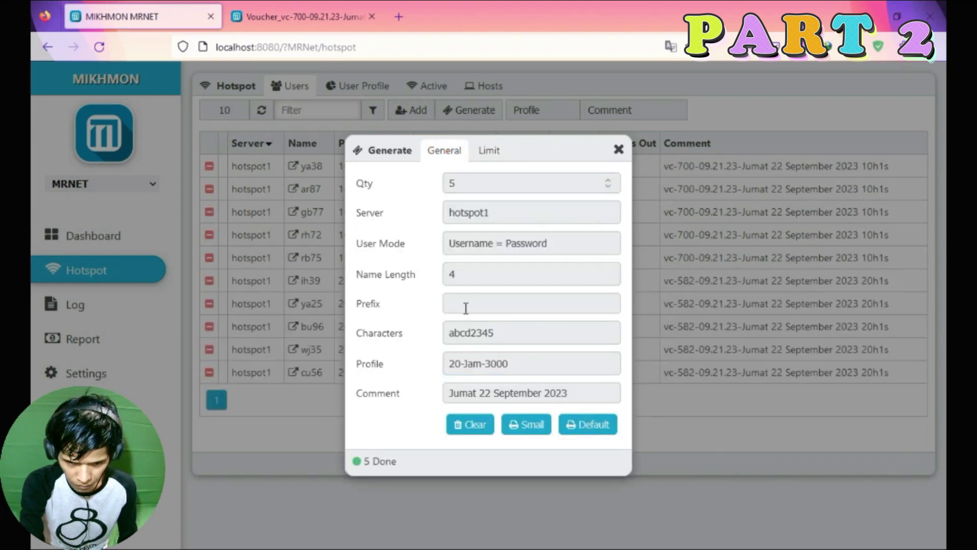
Open the Default print layout, cancel printing, and close the voucher page and generation form.
left_click(584, 423)
left_click(809, 500)
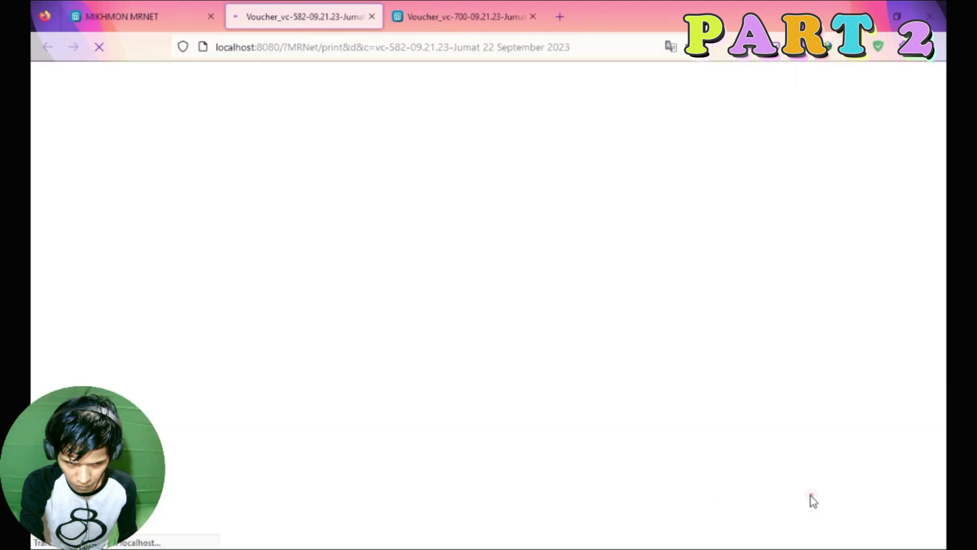
left_click(438, 16)
left_click(306, 16)
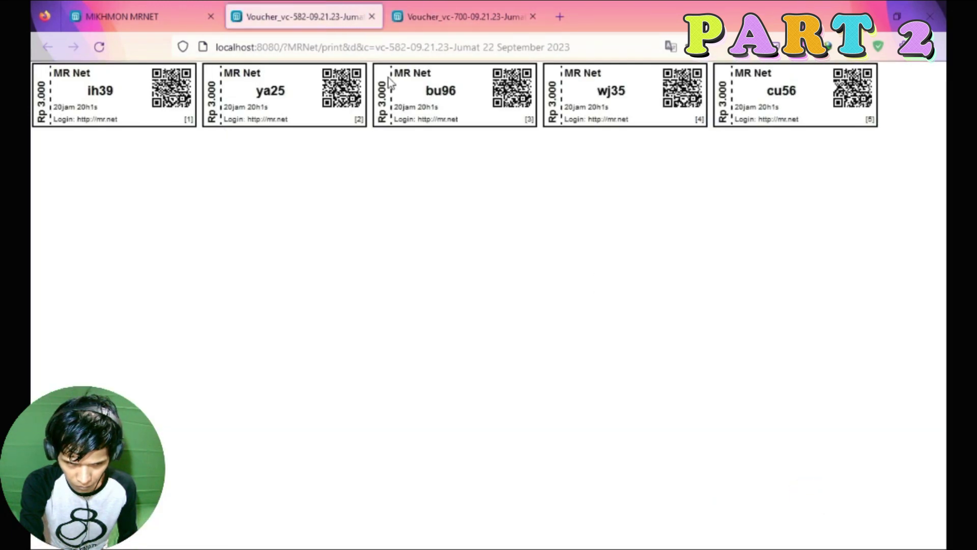
left_click(372, 16)
left_click(618, 150)
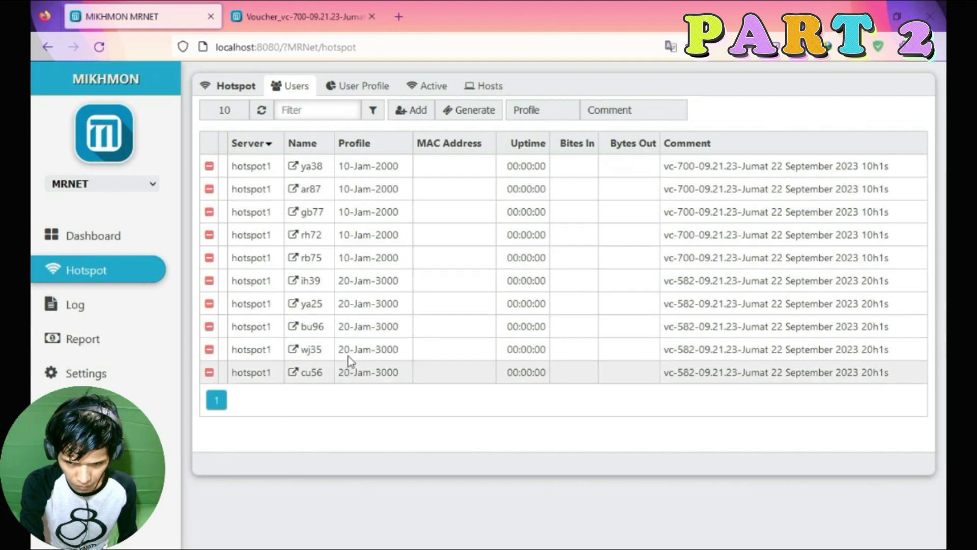
Open the single-user form, pick hotspot1, then close it without adding a user.
left_click(408, 110)
left_click(453, 185)
left_click(467, 225)
left_click(618, 149)
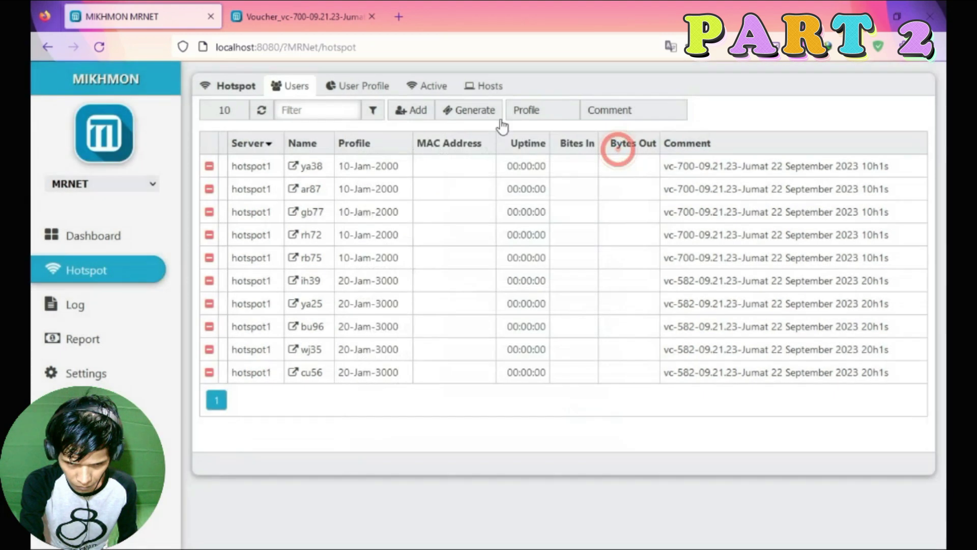
Start a batch of 5 vouchers on hotspot1 with Username = Password, length 4, abcd2345 characters.
left_click(476, 110)
left_click(482, 182)
type("5")
left_click(460, 213)
left_click(466, 254)
left_click(475, 245)
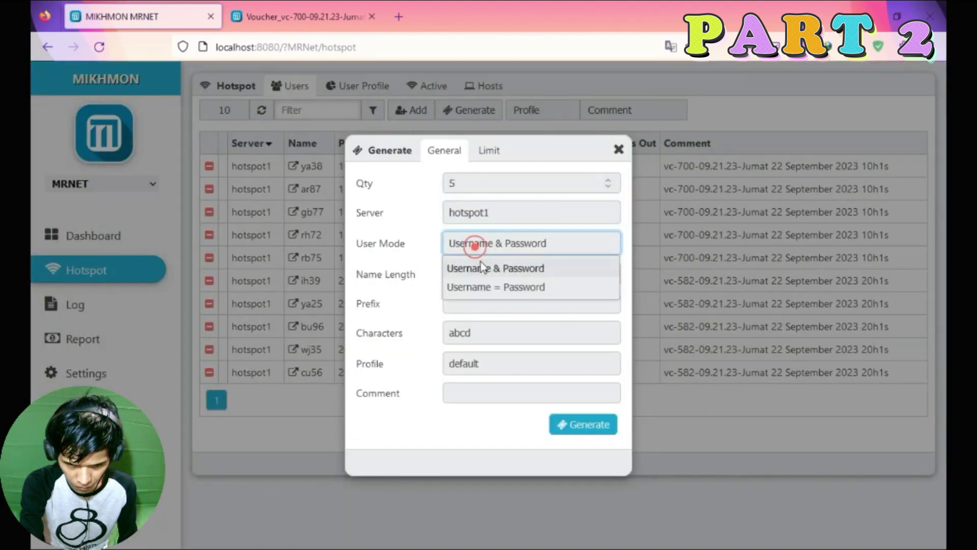
left_click(481, 287)
left_click(478, 272)
left_click(459, 297)
left_click(465, 334)
left_click(464, 333)
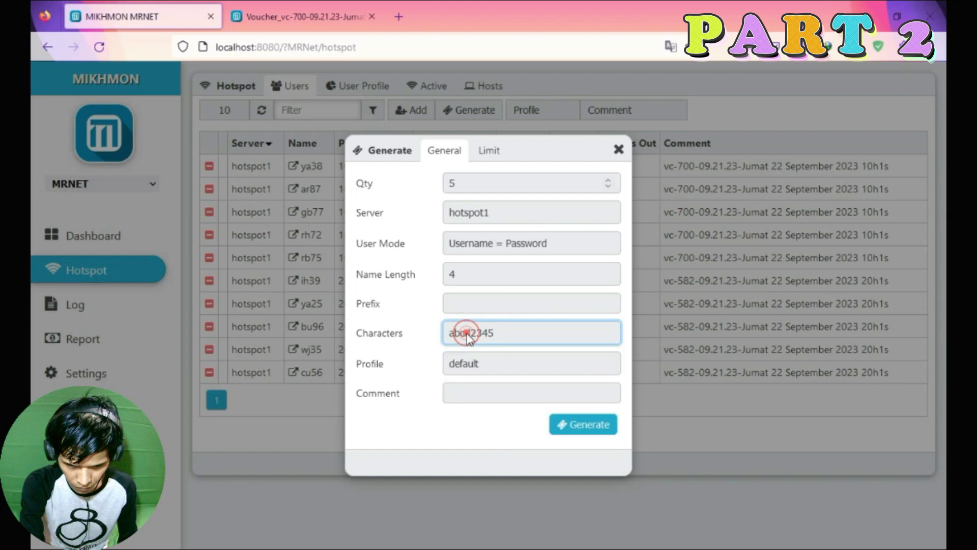
Assign the 30-Jam-4000 profile and paste the date as the batch comment.
left_click(467, 360)
left_click(458, 441)
left_click(486, 393)
type("Jumat 22 September 2023")
left_click(467, 410)
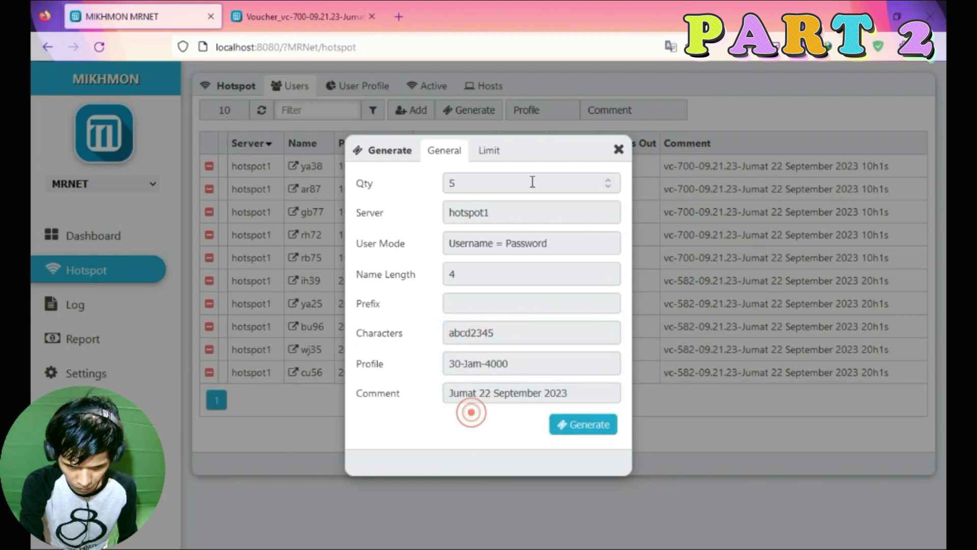
Set a 30h1s (1d6h1s) time limit and generate the five vouchers.
left_click(489, 151)
left_click(465, 189)
type("30h1s")
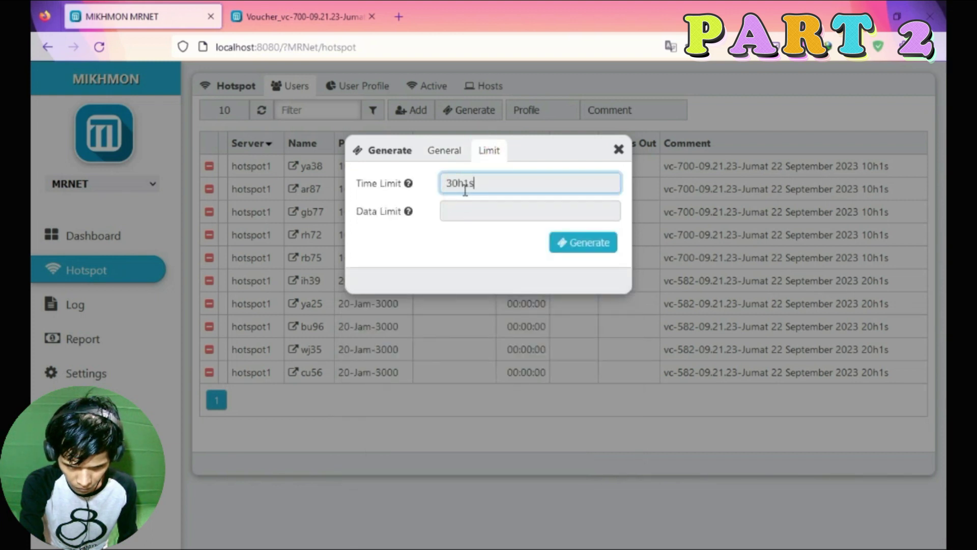
left_click(442, 150)
left_click(591, 423)
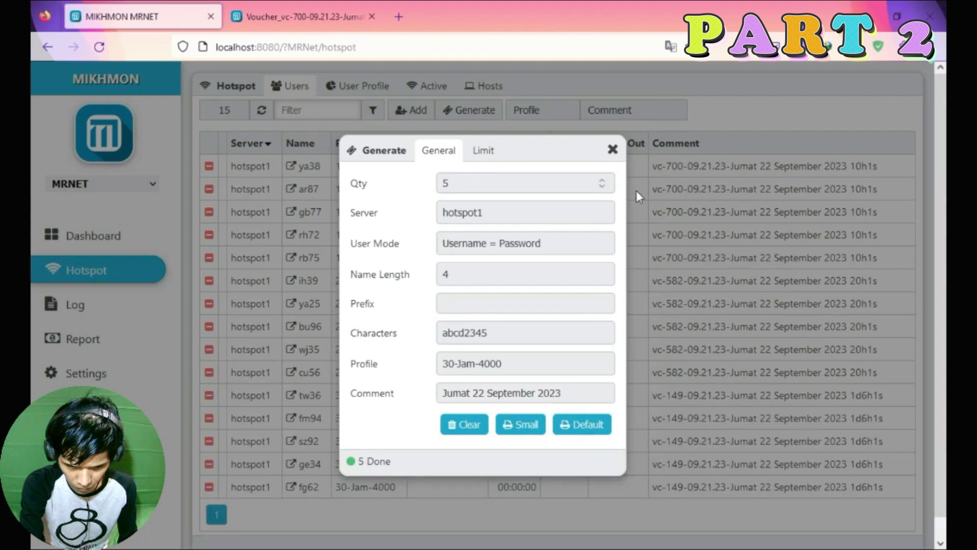
left_click(613, 151)
scroll(319, 393, "down", 1)
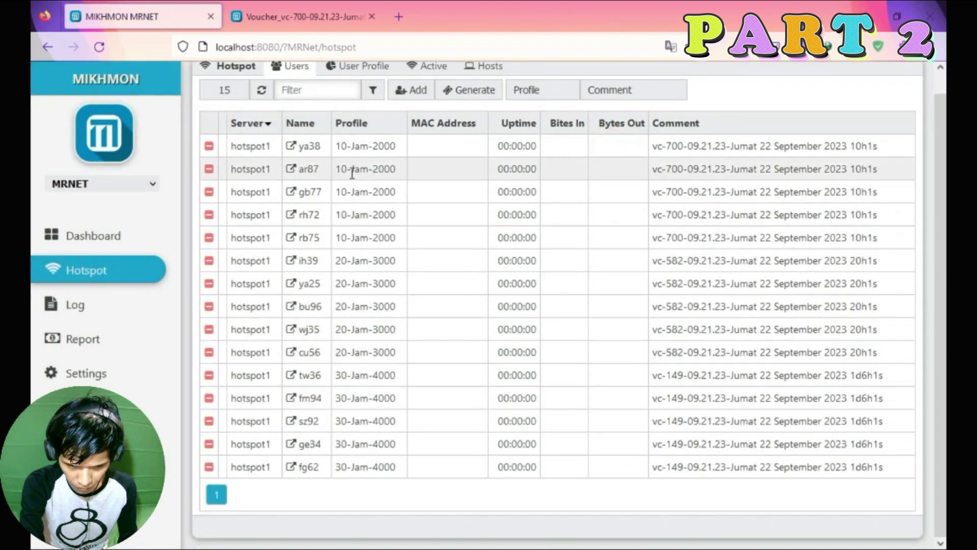
scroll(325, 381, "up", 1)
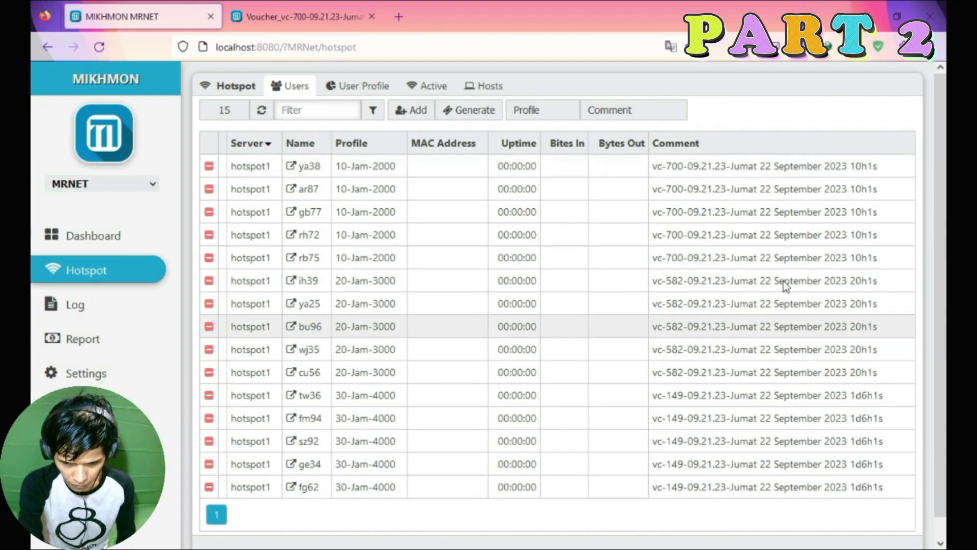
Set Username = Password, 4-character abcd2345 codes, profile 40-Jam-5000, and the date comment.
left_click(465, 115)
left_click(465, 246)
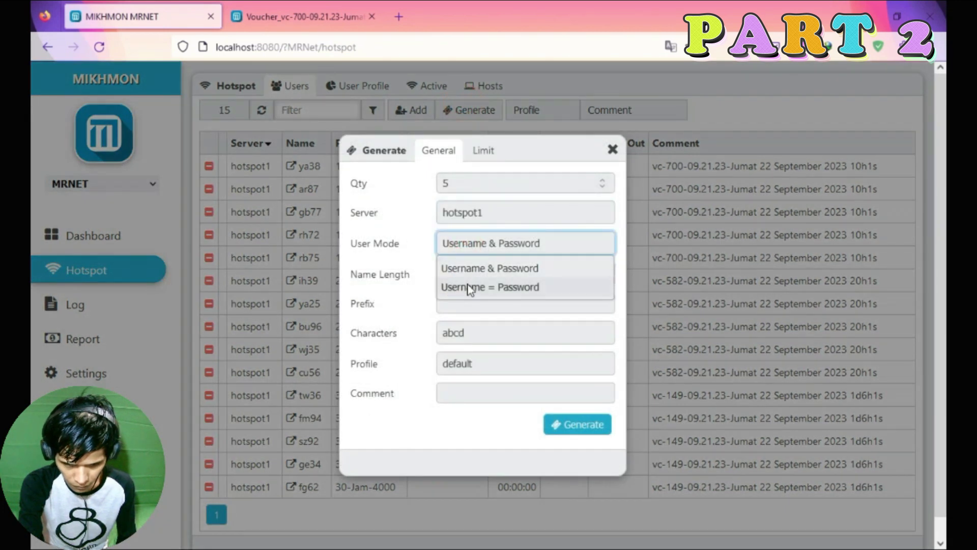
left_click(468, 287)
left_click(460, 275)
left_click(459, 301)
left_click(459, 326)
left_click(457, 357)
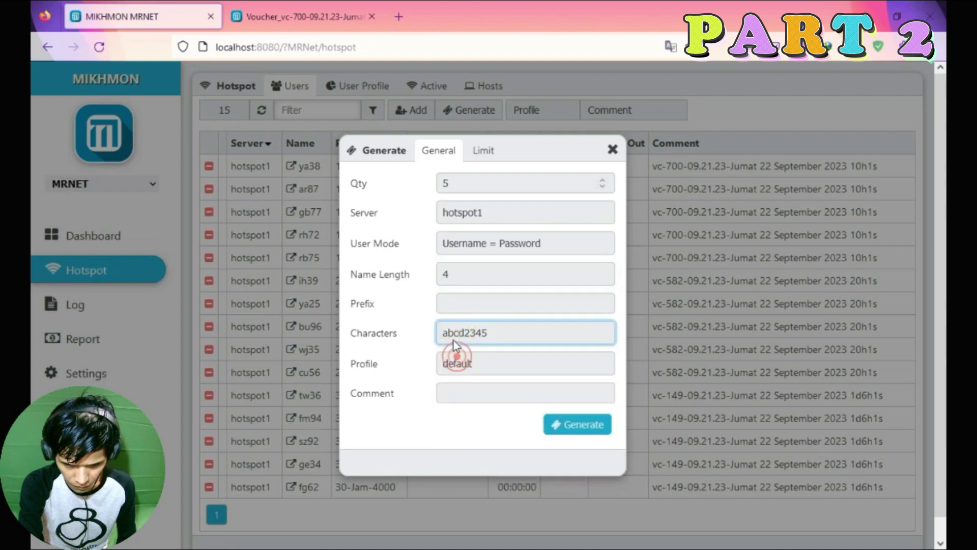
left_click(457, 464)
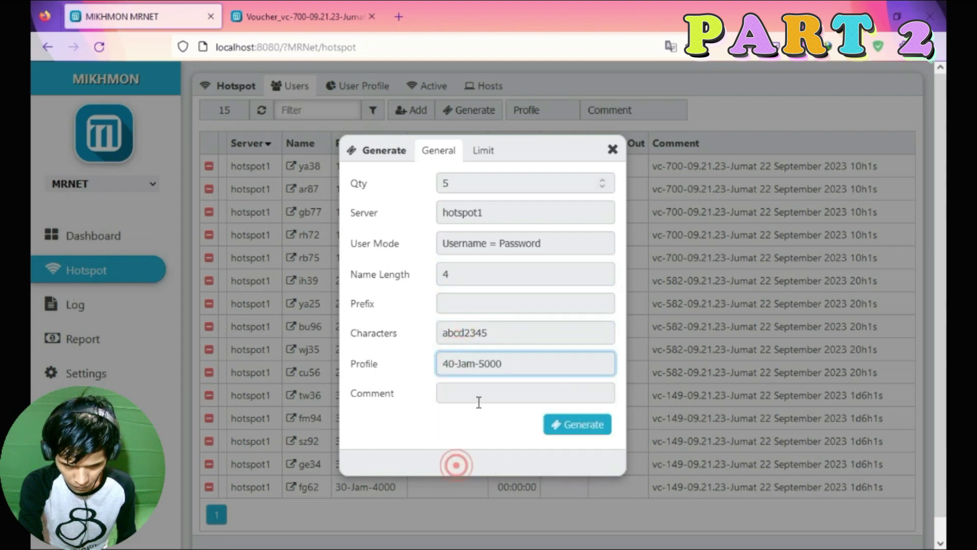
left_click(479, 402)
type("Jumat 22 September 2023")
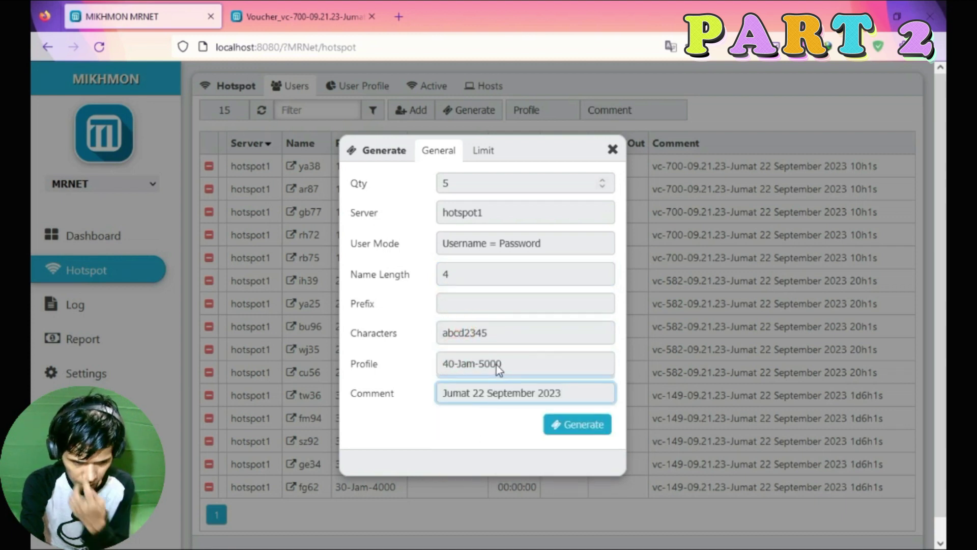
Give the vouchers a 1d16h1s time limit, generate them, and view the vc-769 batch.
left_click(481, 151)
left_click(454, 183)
type("40h1")
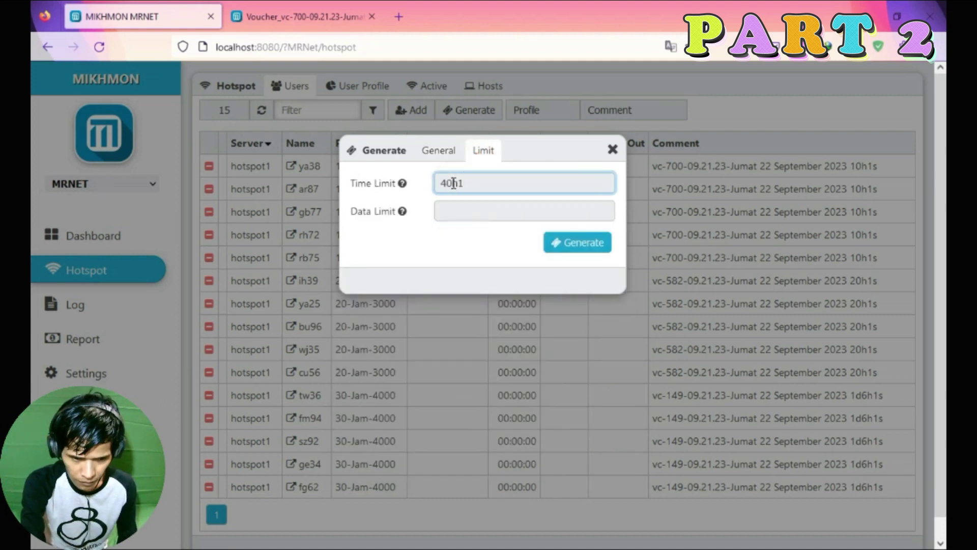
left_click(440, 151)
left_click(575, 425)
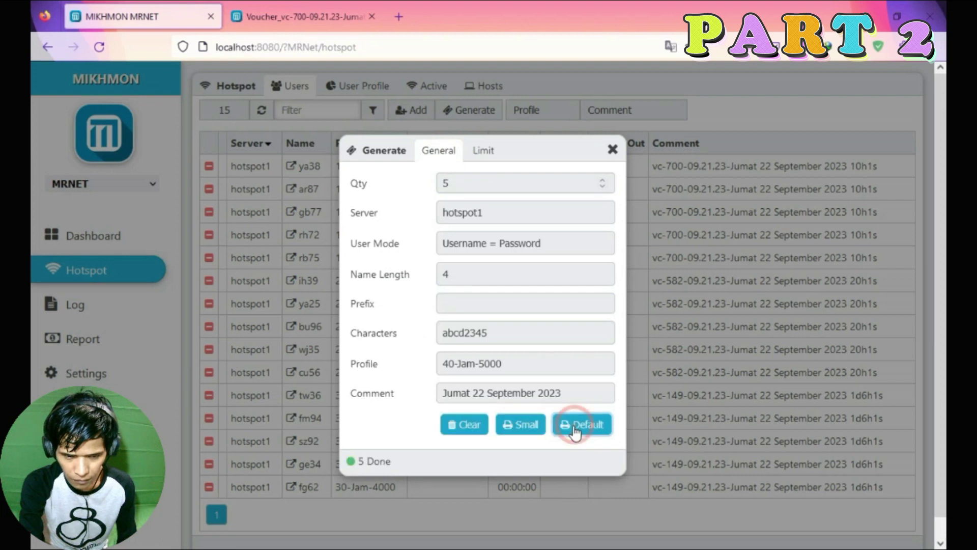
left_click(612, 149)
left_click(240, 515)
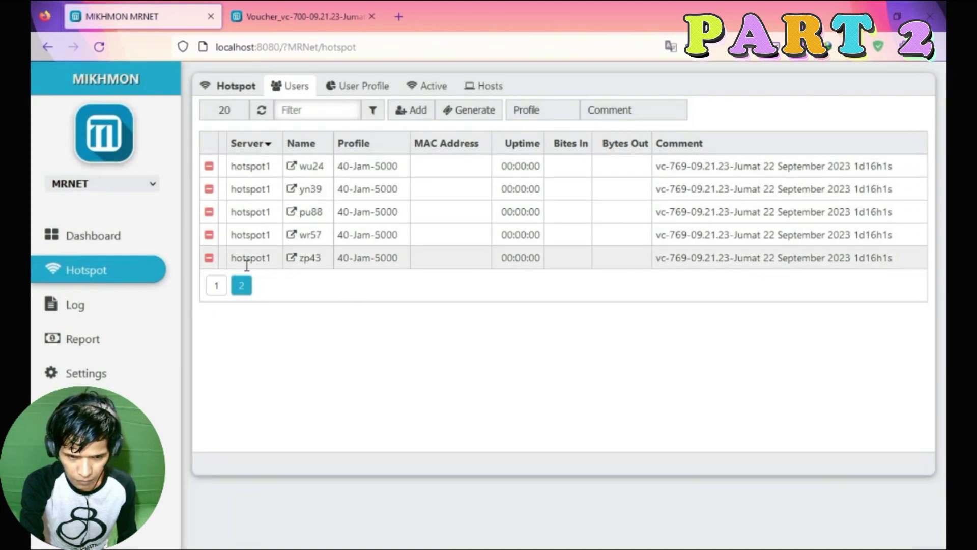
Filter the users to the 10-Jam-2000 profile and close the old voucher printout tab.
left_click(216, 286)
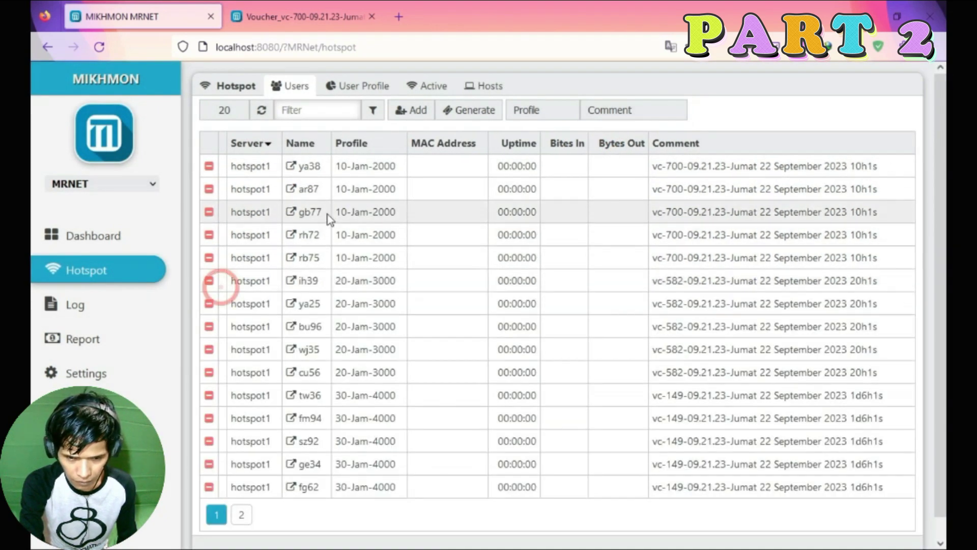
left_click(546, 114)
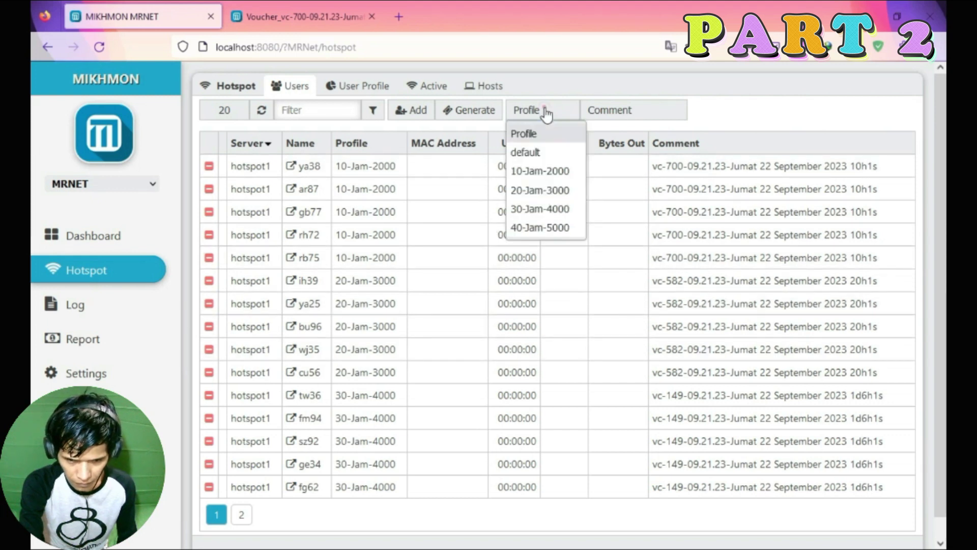
left_click(542, 172)
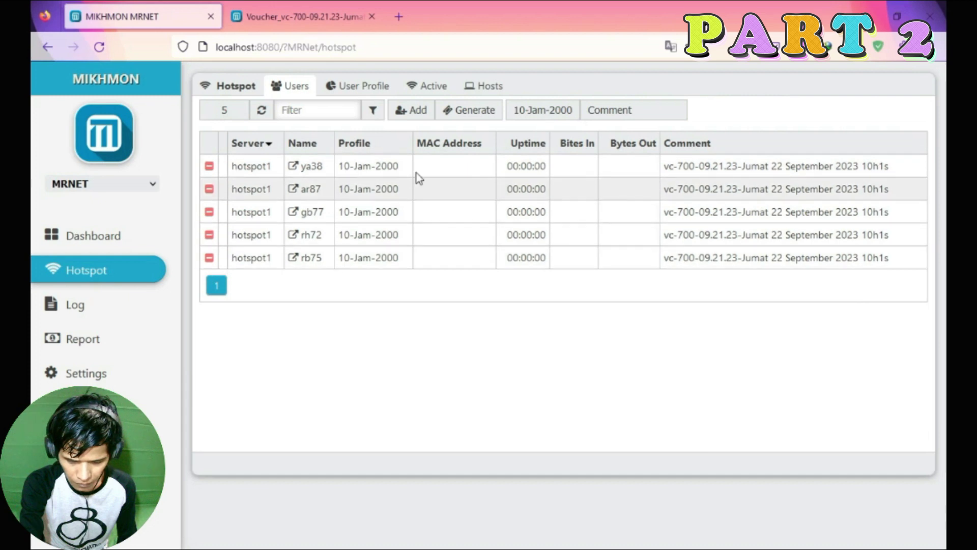
left_click(632, 110)
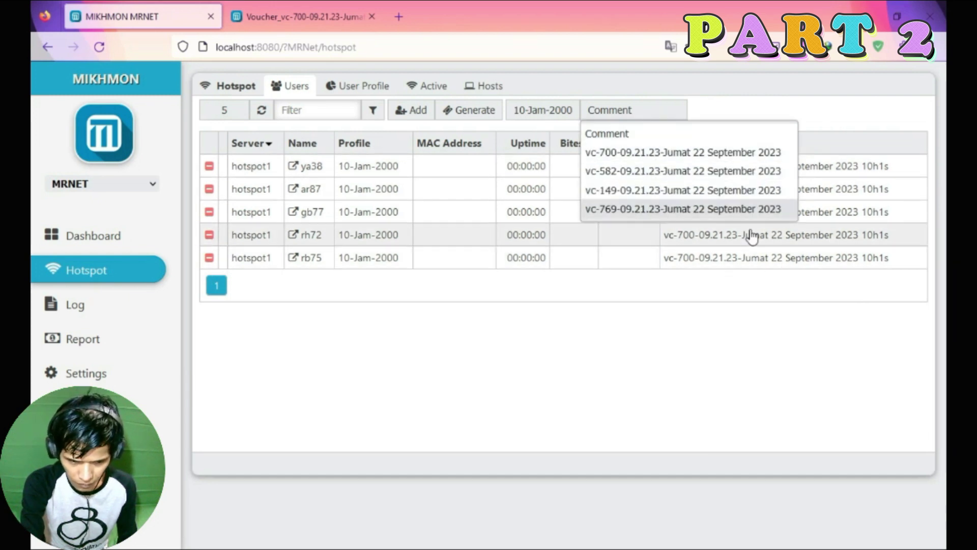
left_click(411, 111)
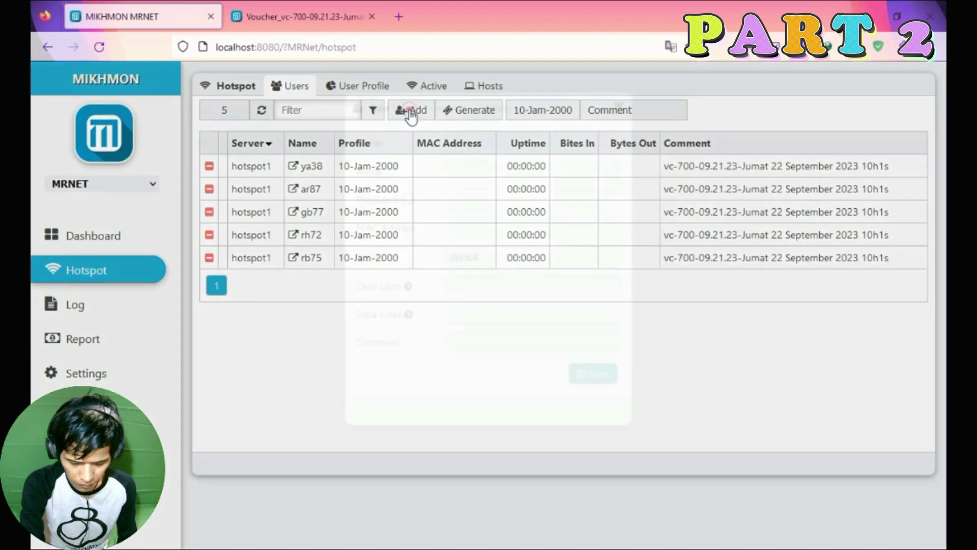
left_click(617, 152)
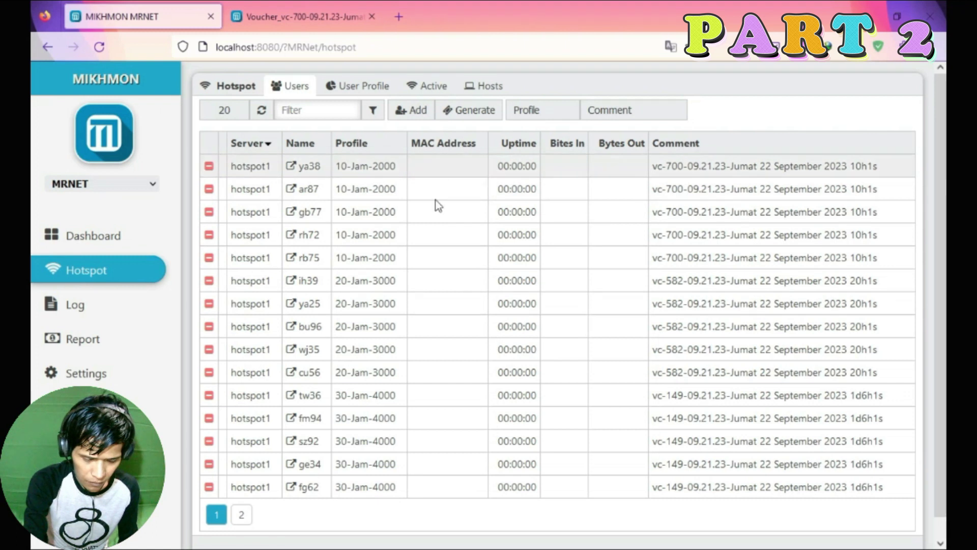
left_click(361, 18)
left_click(369, 17)
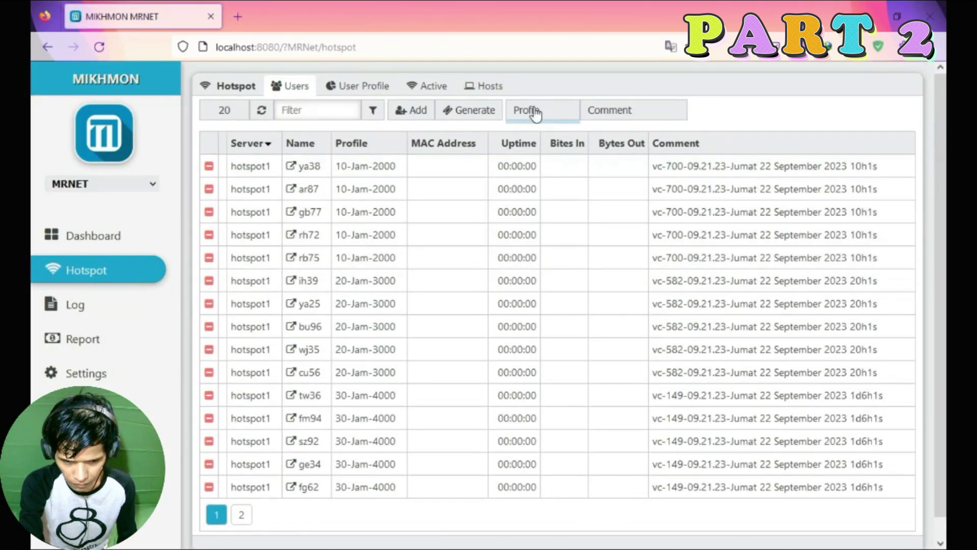
Filter by 10-Jam-2000 and batch vc-700, briefly checking vc-582 and vc-149 before returning.
left_click(534, 111)
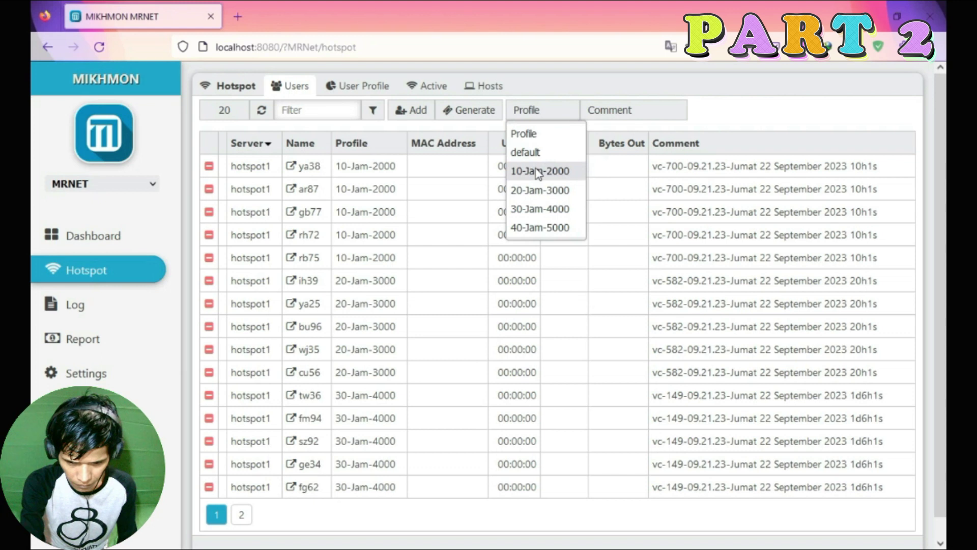
left_click(538, 172)
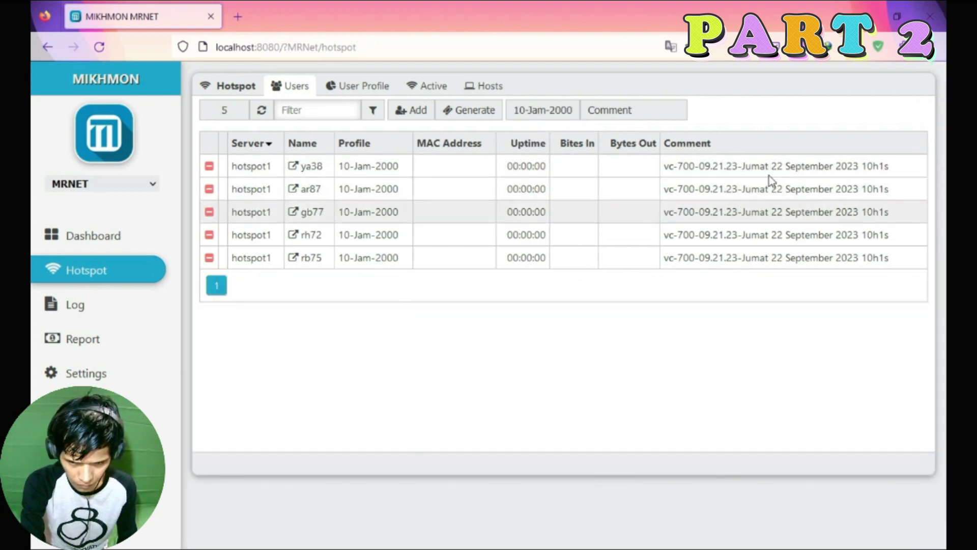
left_click(748, 168)
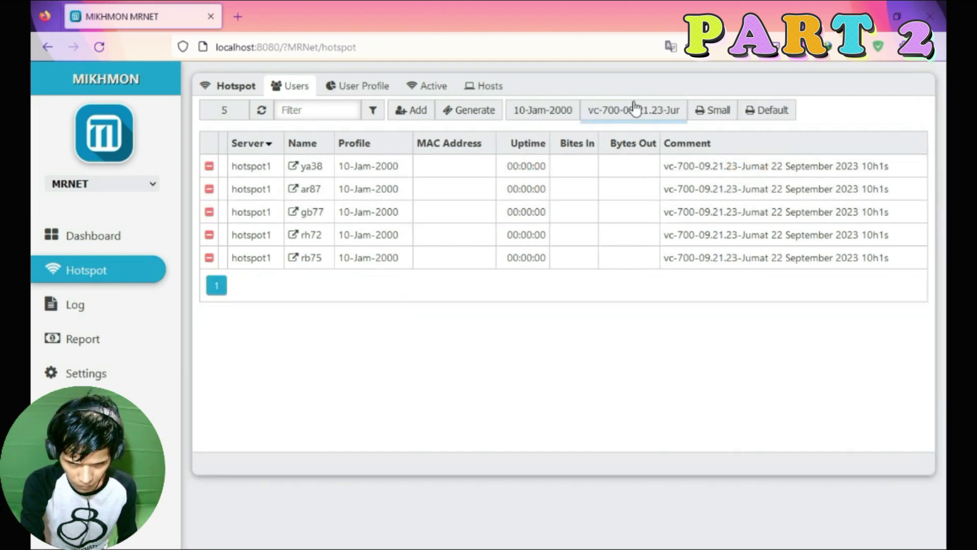
left_click(649, 110)
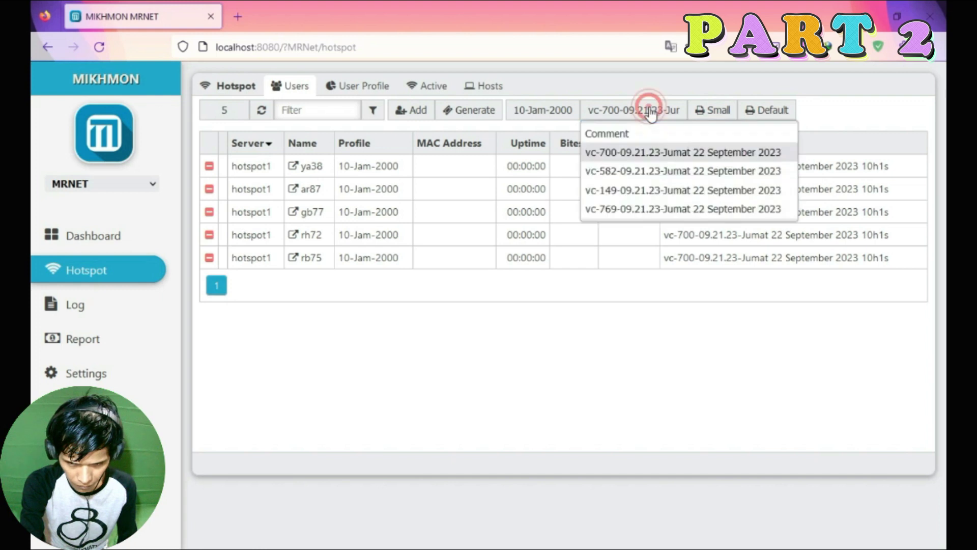
left_click(656, 155)
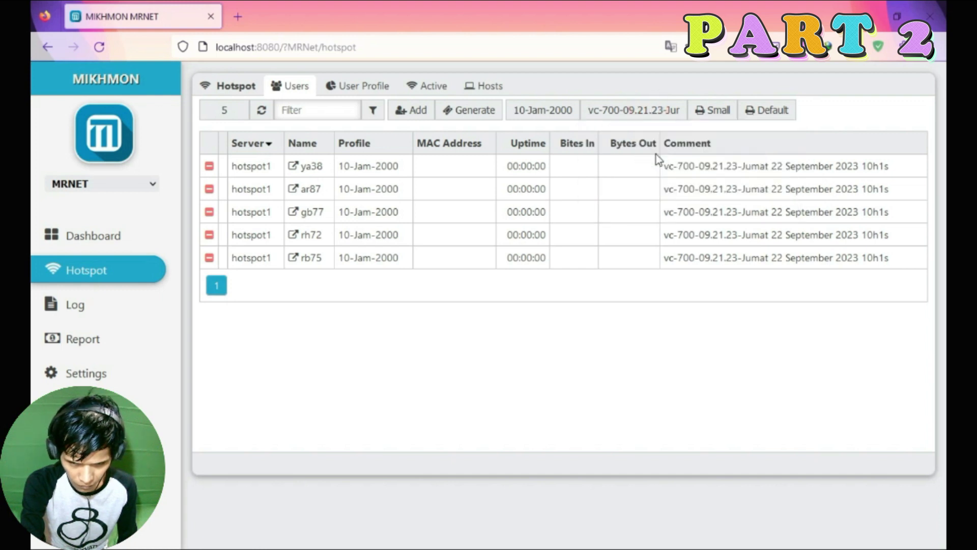
left_click(645, 107)
left_click(657, 173)
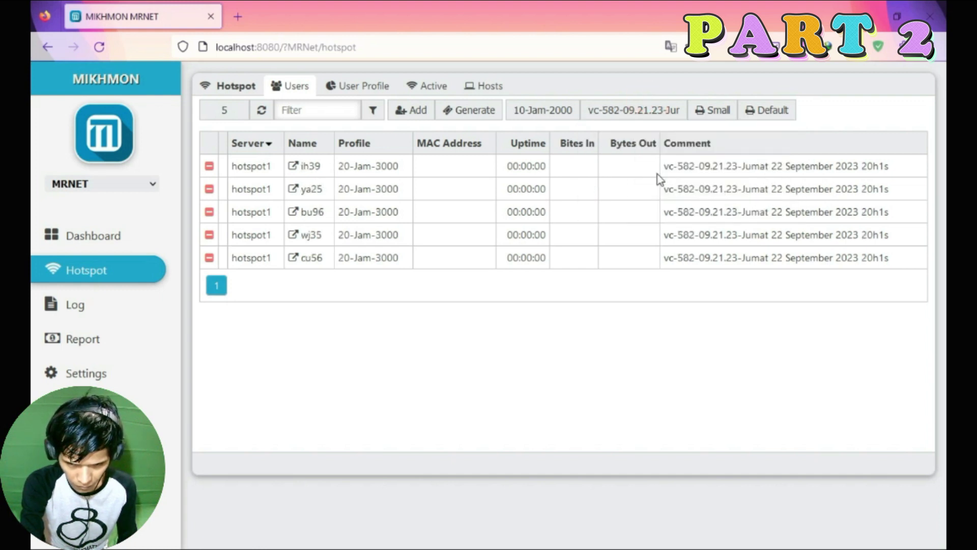
left_click(631, 110)
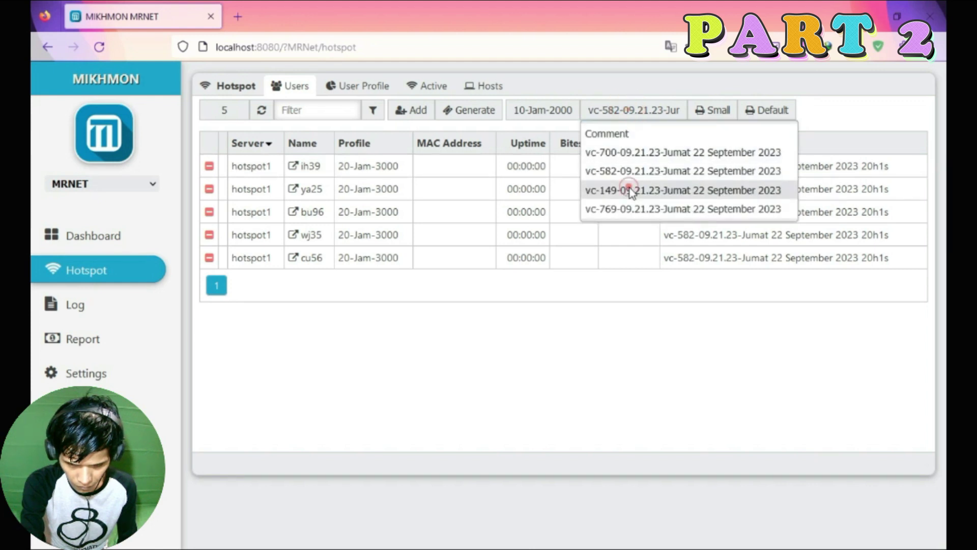
left_click(631, 190)
left_click(635, 109)
left_click(647, 195)
left_click(631, 110)
left_click(636, 150)
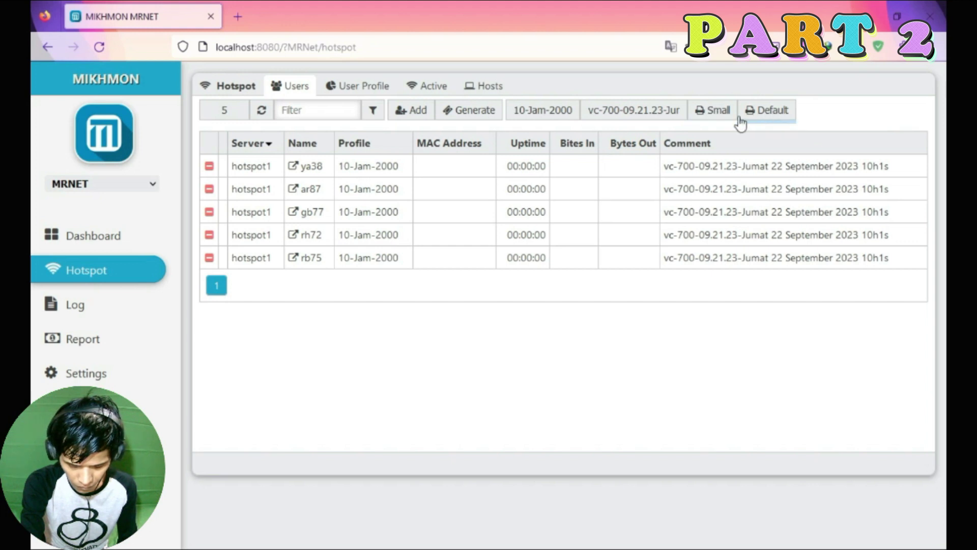
Try printing the vc-700 vouchers in the default layout to PDF, then cancel.
left_click(762, 112)
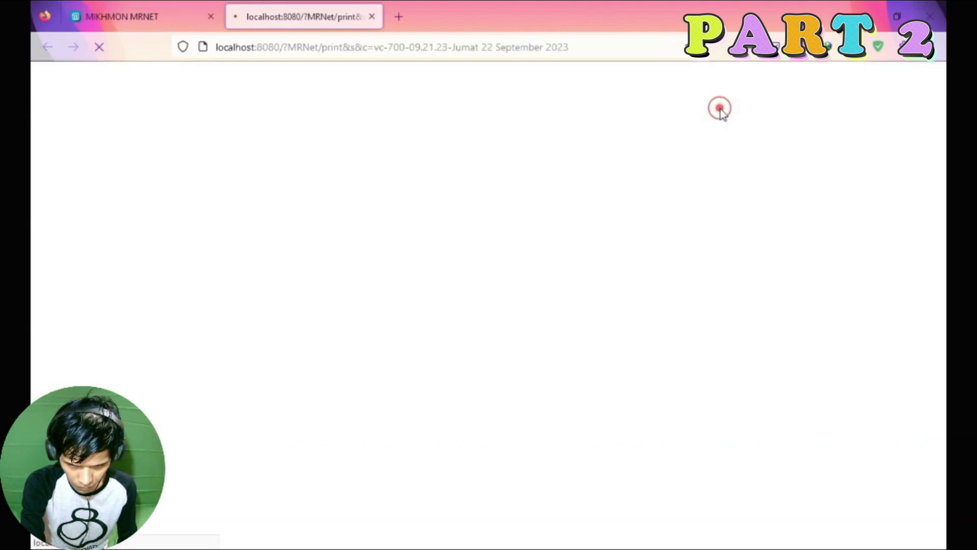
left_click(733, 128)
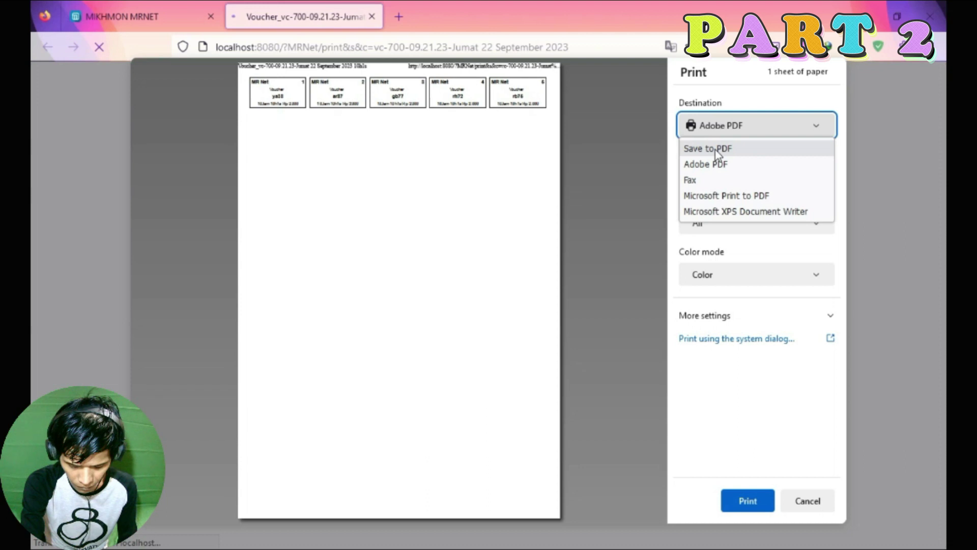
left_click(717, 149)
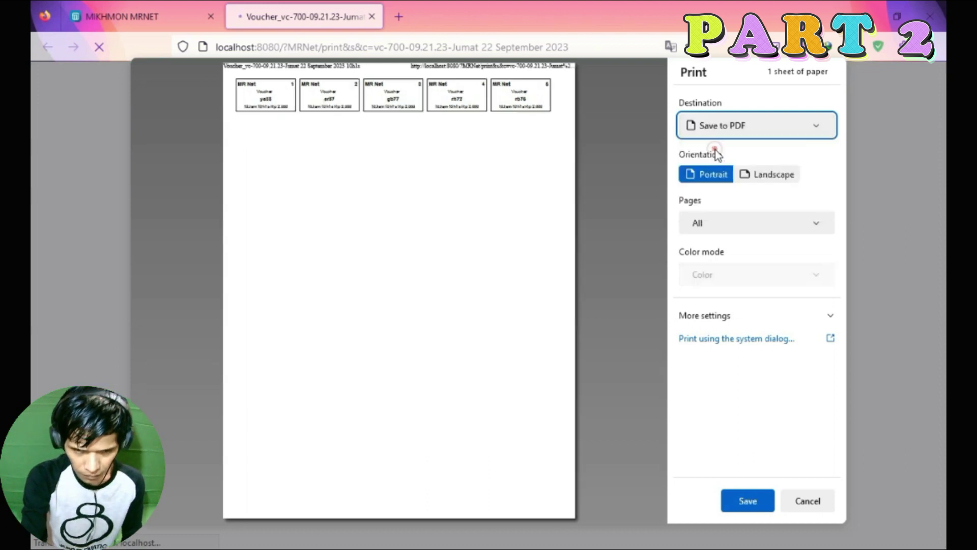
left_click(753, 125)
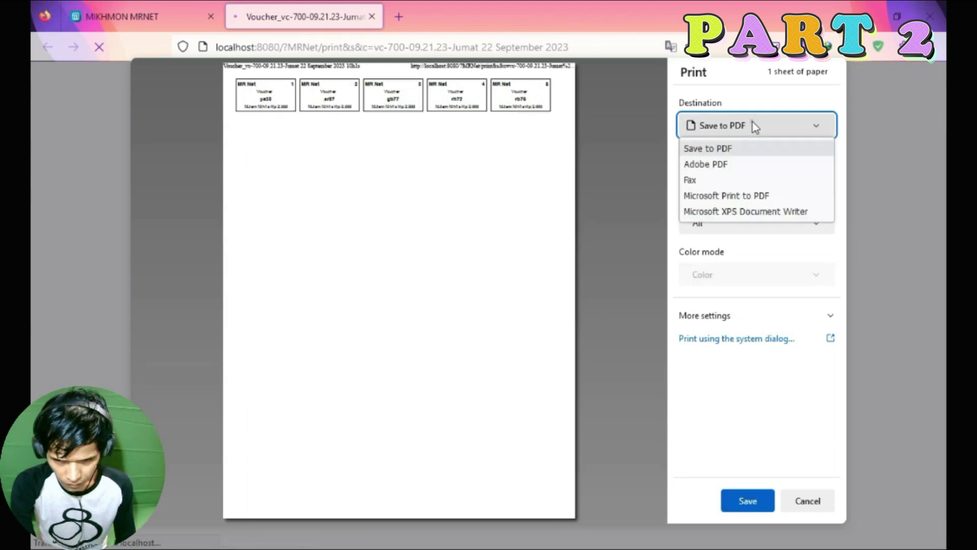
left_click(724, 168)
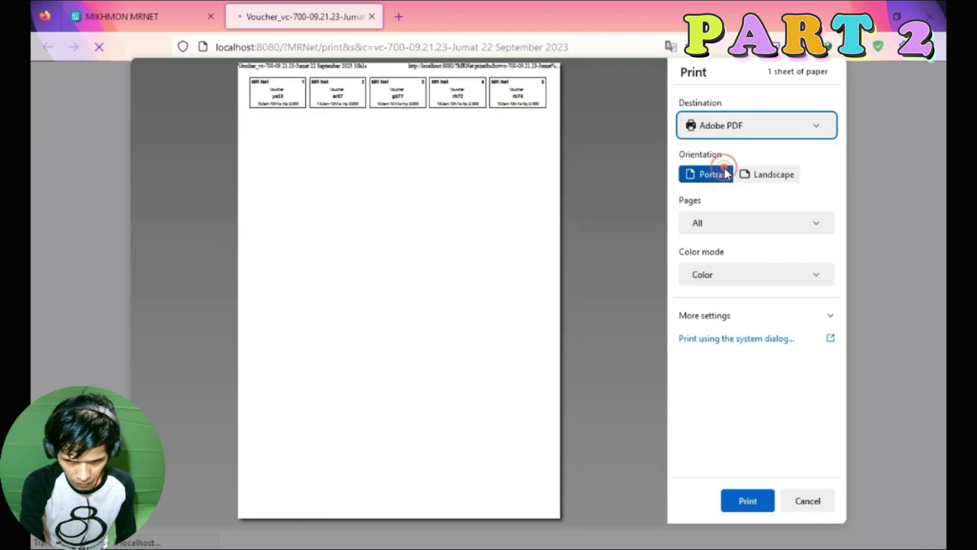
left_click(725, 127)
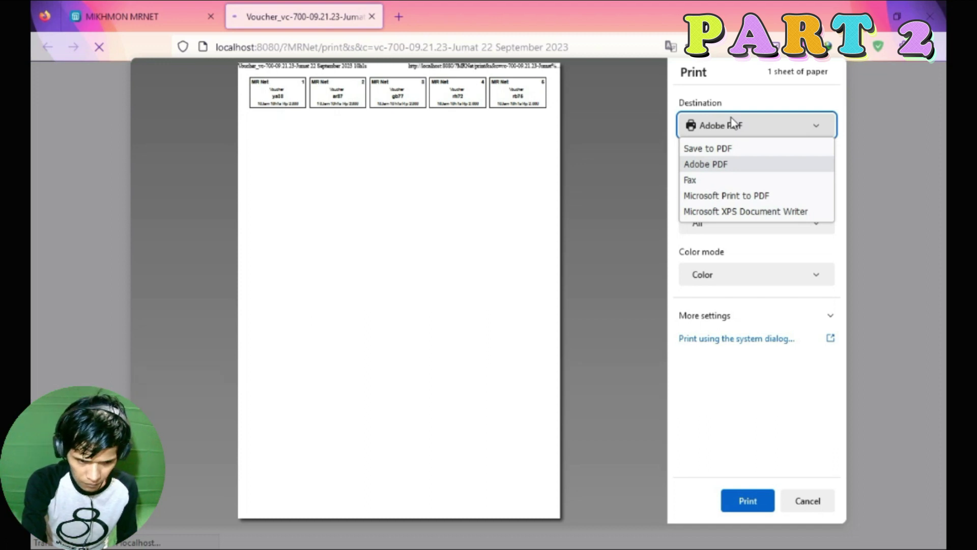
left_click(725, 148)
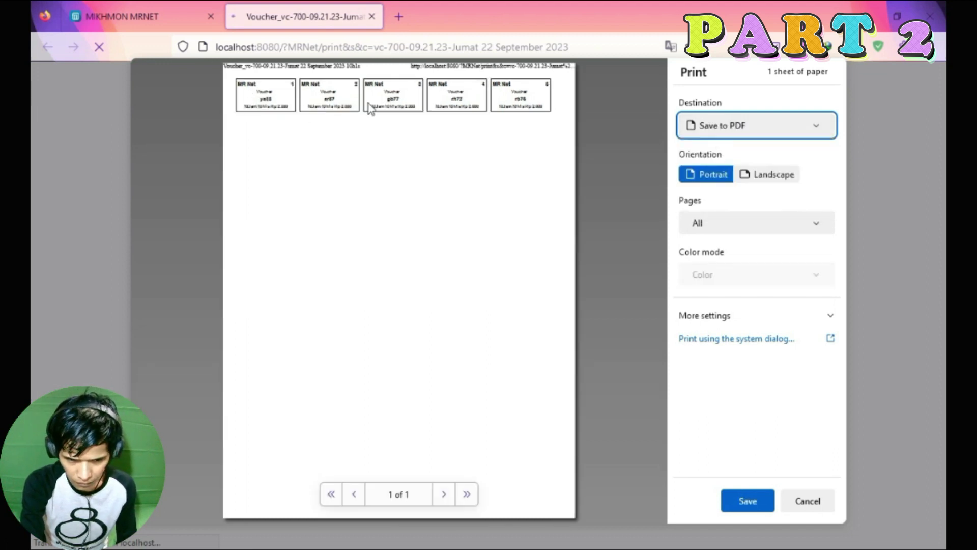
left_click(811, 499)
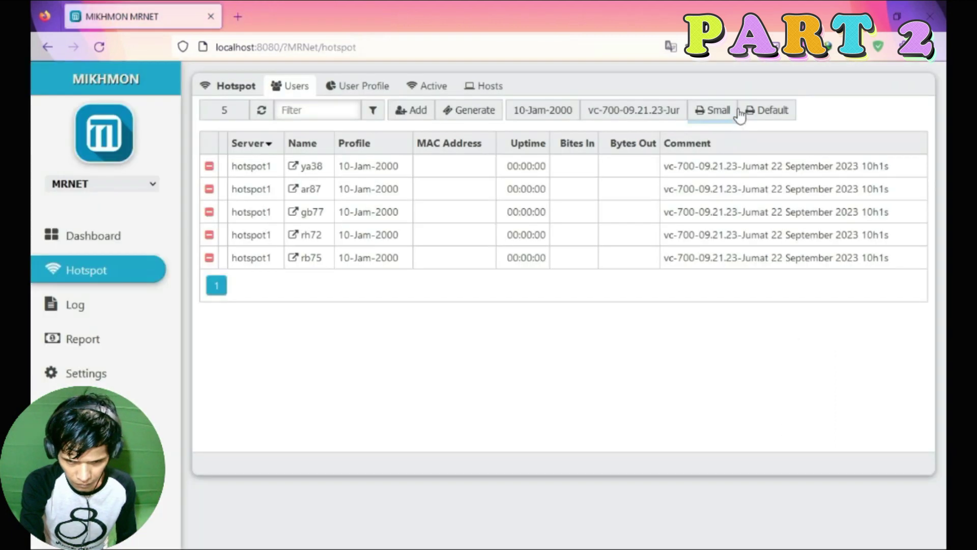
Preview the small layout, cancel it, then open the Default QR-code print preview.
left_click(720, 114)
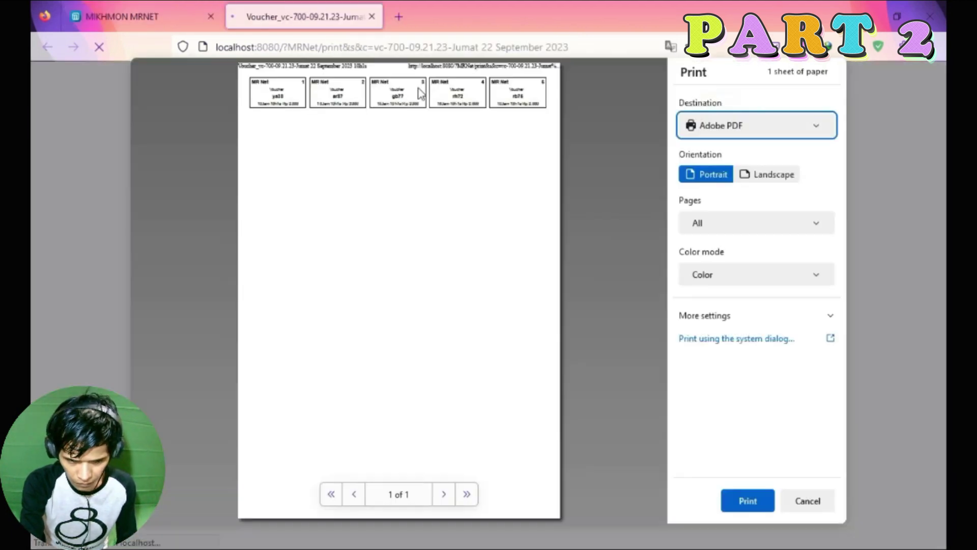
key("Escape")
left_click(790, 112)
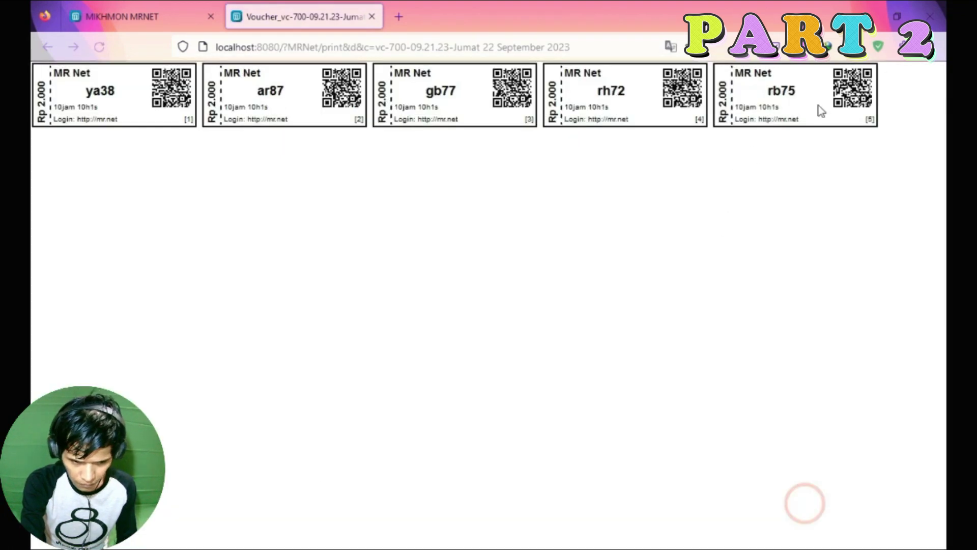
left_click(372, 16)
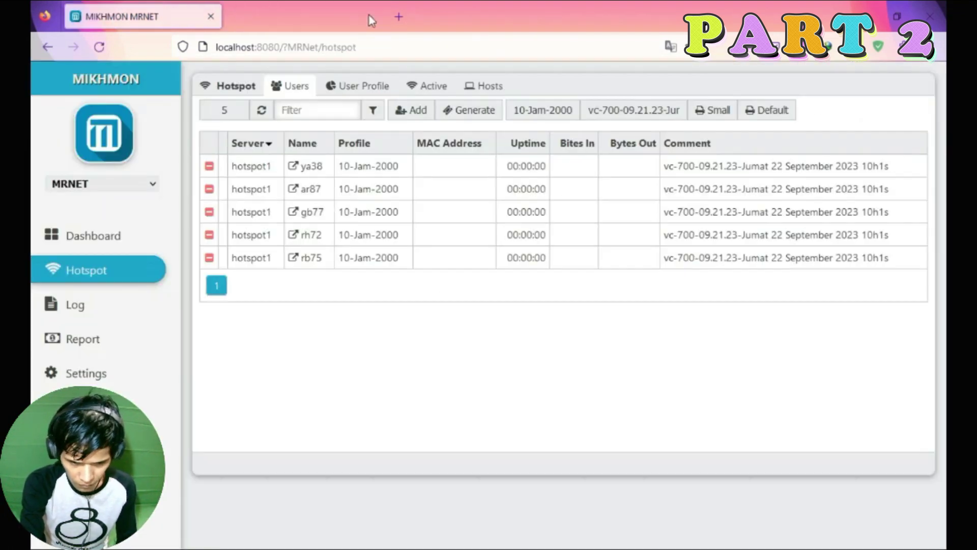
left_click(728, 110)
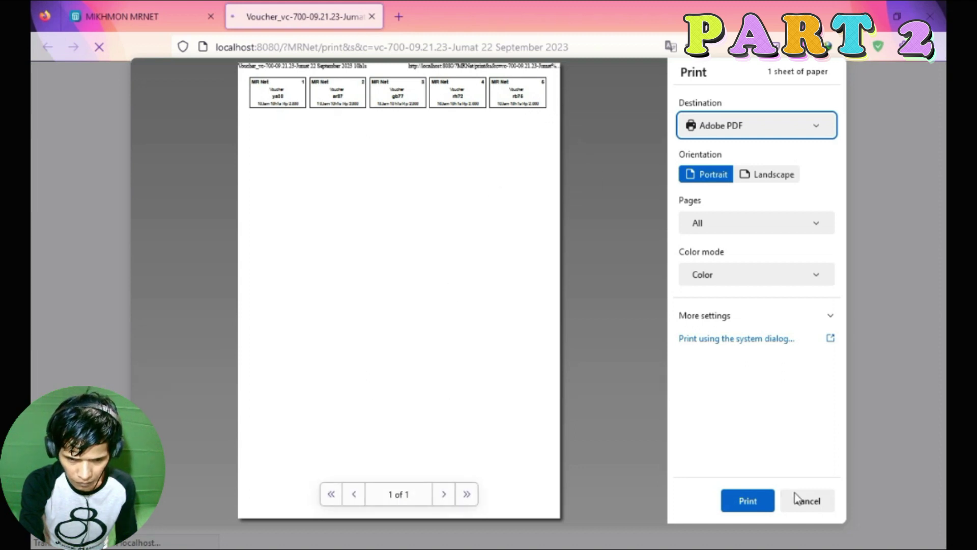
left_click(808, 500)
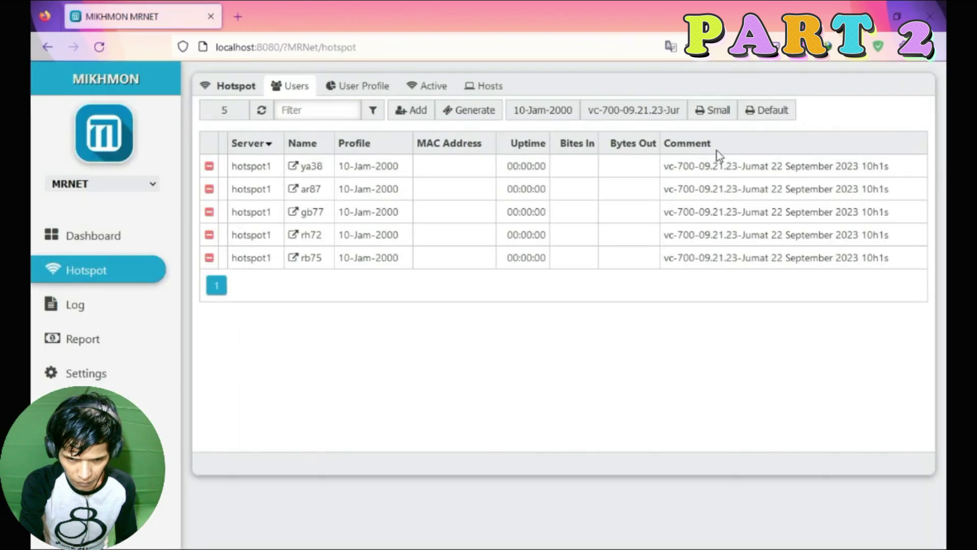
left_click(774, 111)
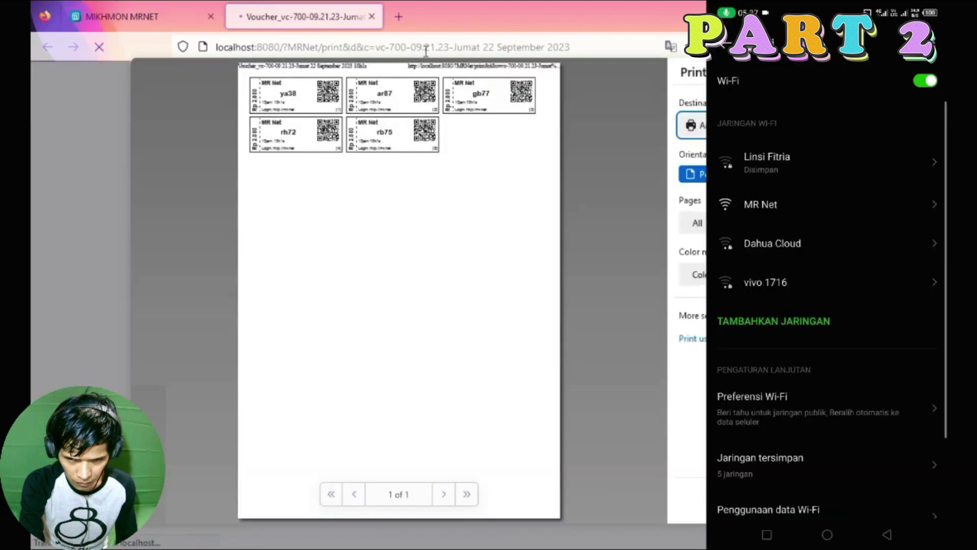
key("Escape")
left_click(155, 8)
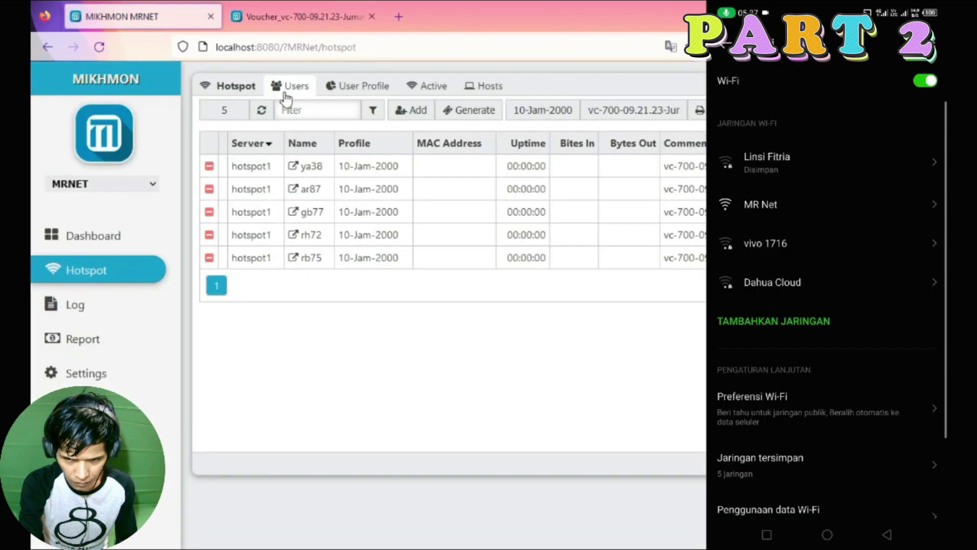
key("ctrl+Tab")
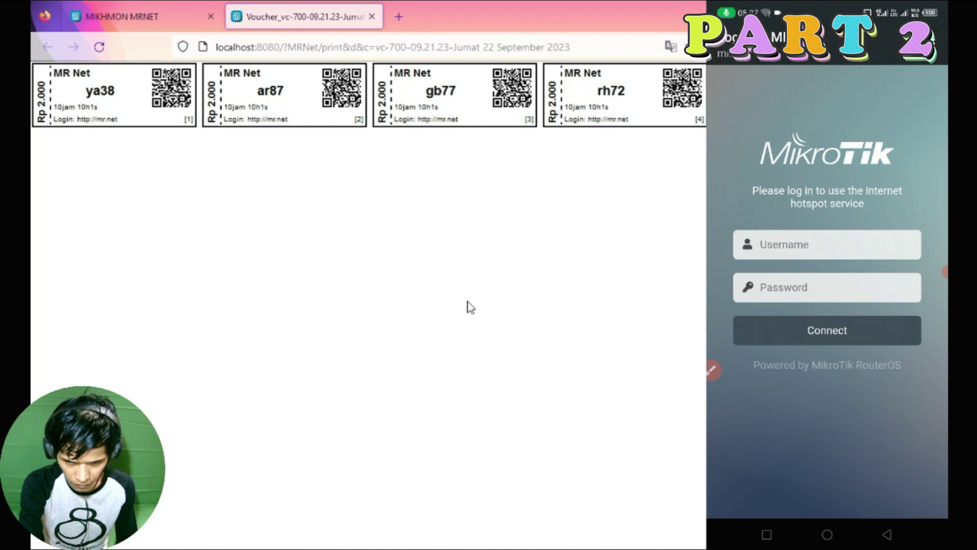
left_click_drag(258, 90, 286, 90)
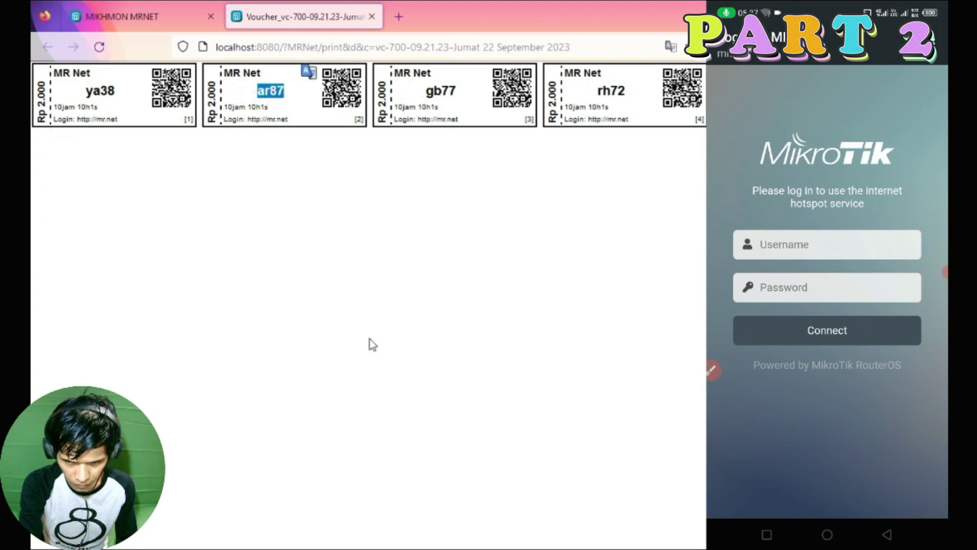
key("super+e")
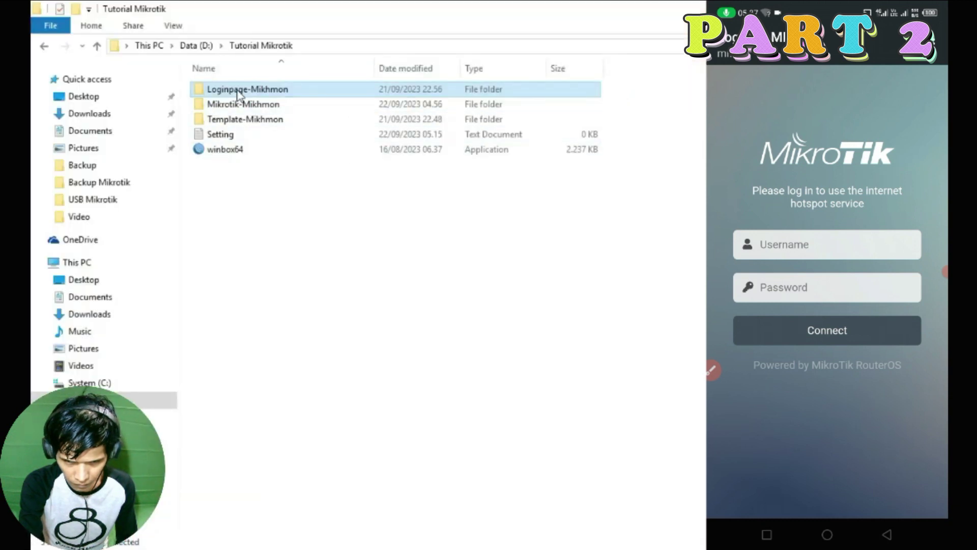
Bring up WinBox's IP menu, then view Mikhmon's user profile and hotspot user lists for comparison.
key("alt+Tab")
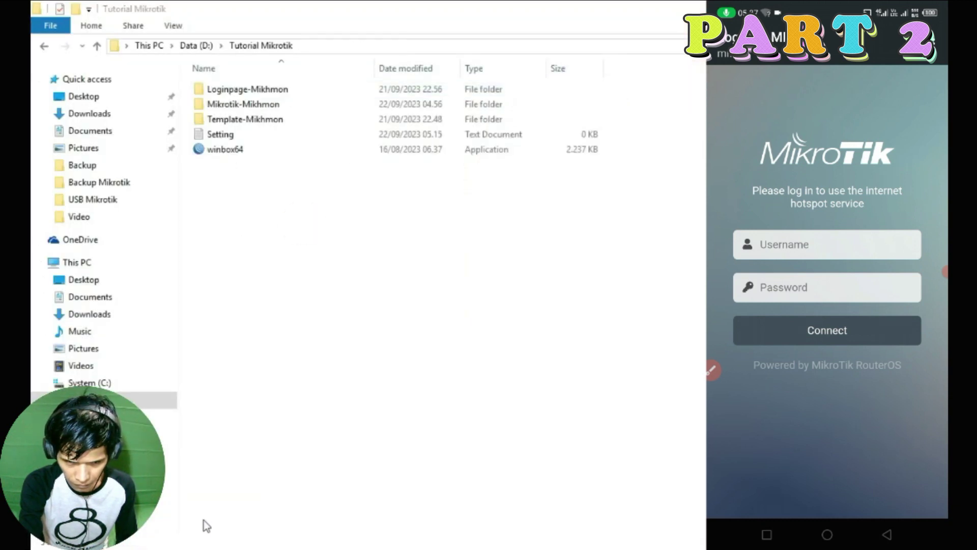
double_click(458, 43)
left_click(463, 68)
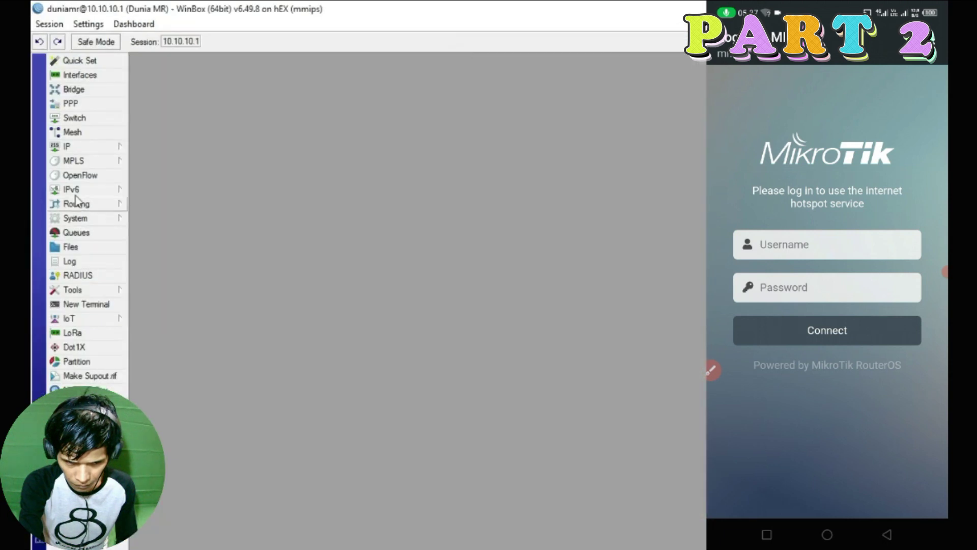
left_click(72, 147)
left_click(273, 530)
left_click(362, 85)
left_click(289, 86)
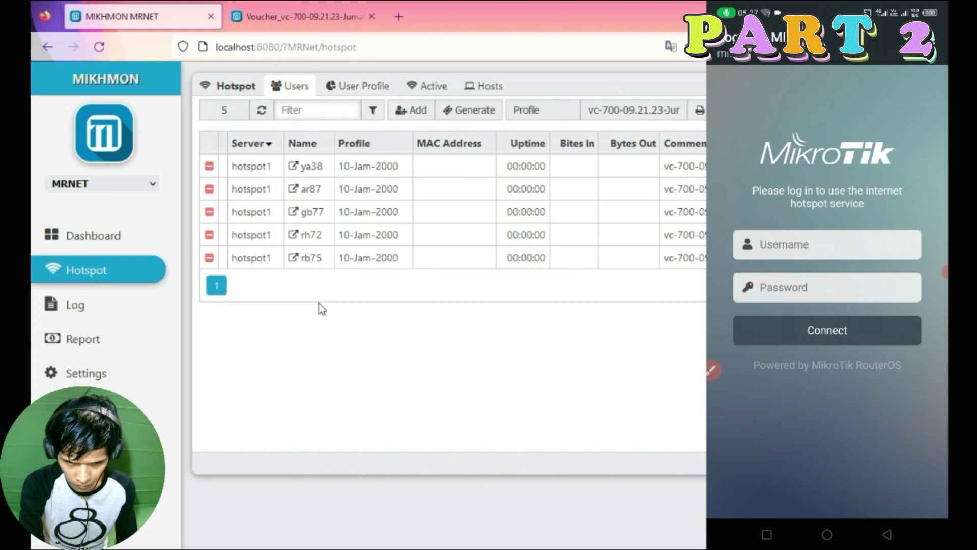
Open the router's Hotspot window and review its users, server profiles and five user profiles.
key("super")
left_click(188, 535)
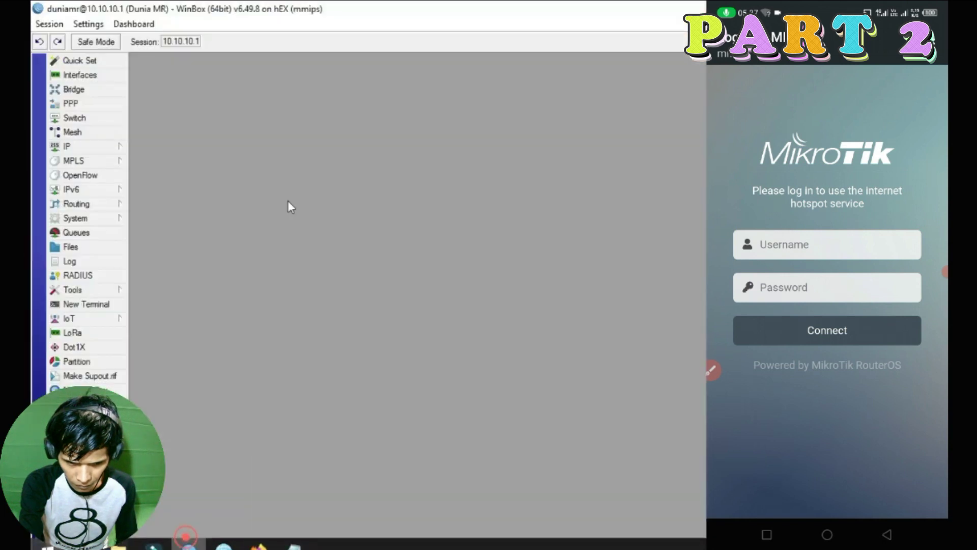
left_click(95, 149)
left_click(166, 273)
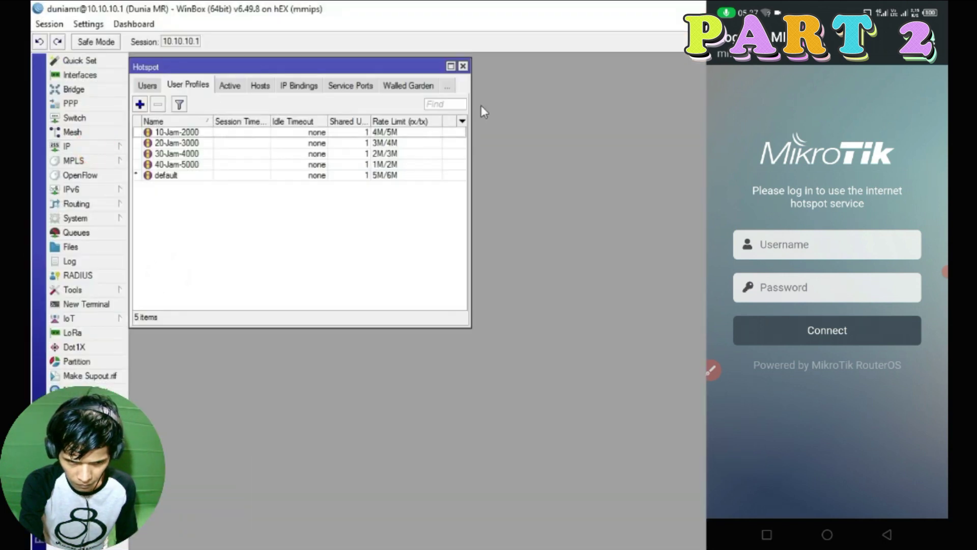
left_click_drag(464, 321, 702, 416)
left_click(235, 86)
left_click(224, 87)
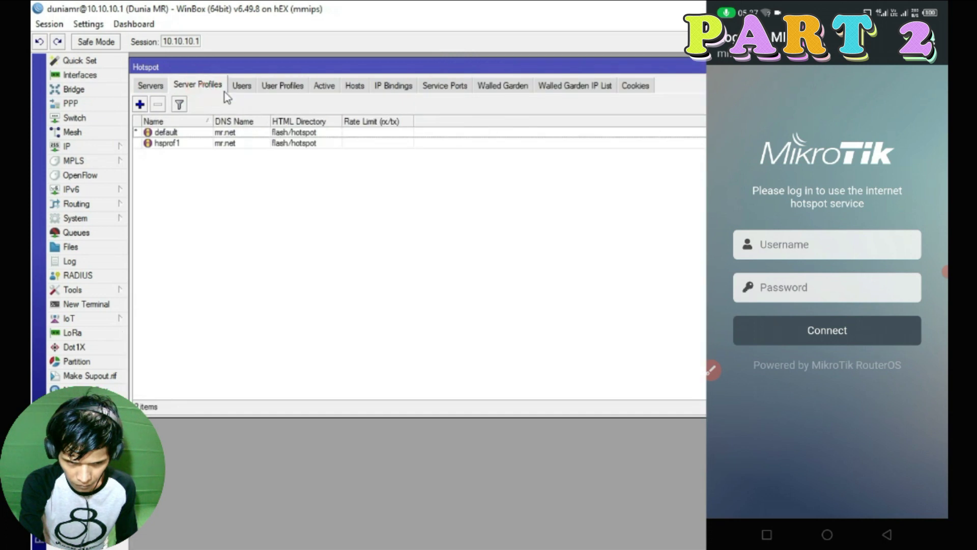
left_click(277, 85)
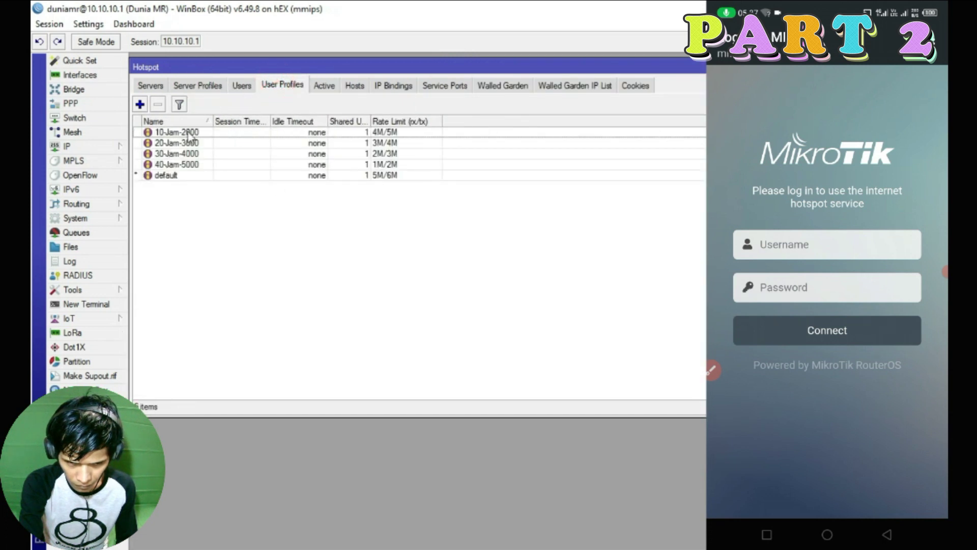
Place WinBox beside the browser and filter Mikhmon's users by the default profile, then all profiles.
left_click(957, 8)
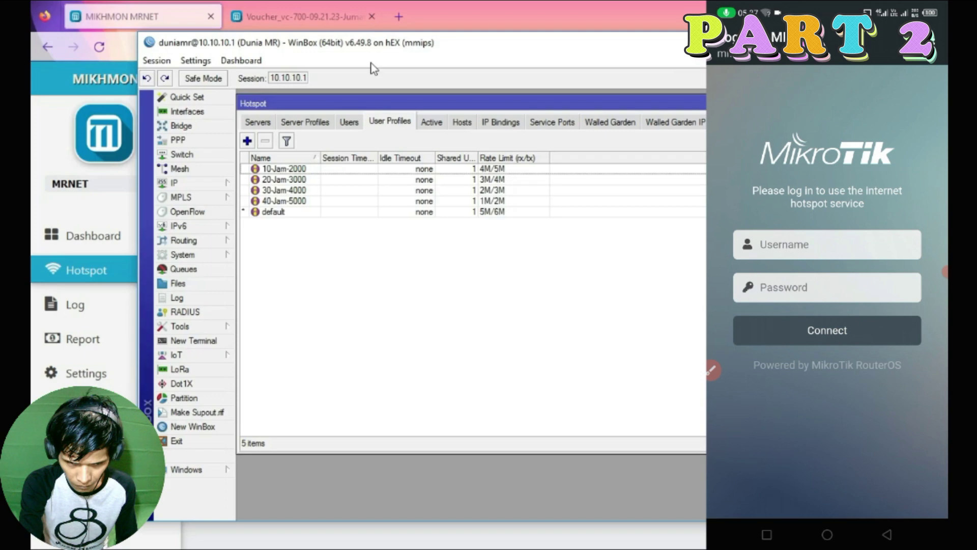
left_click_drag(370, 49, 654, 40)
left_click(338, 86)
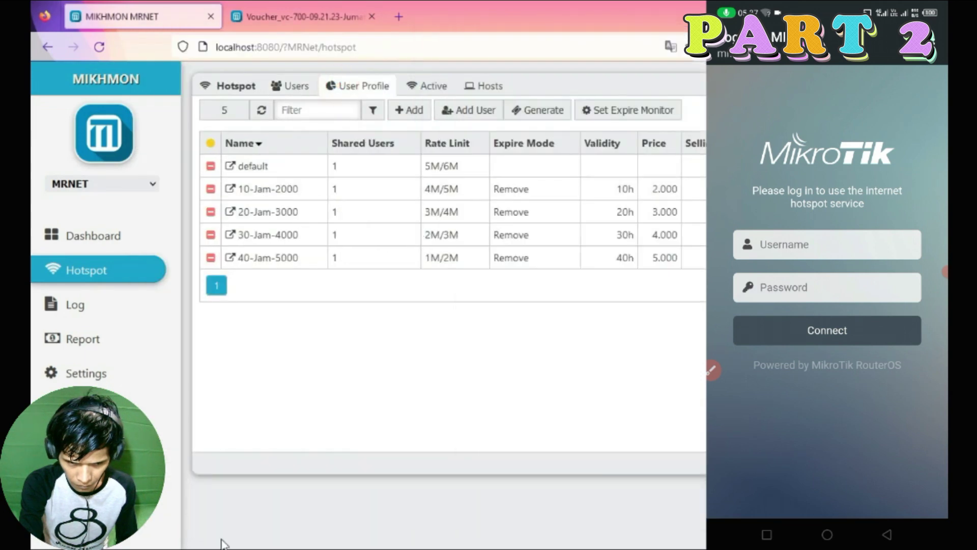
key("super")
left_click(190, 535)
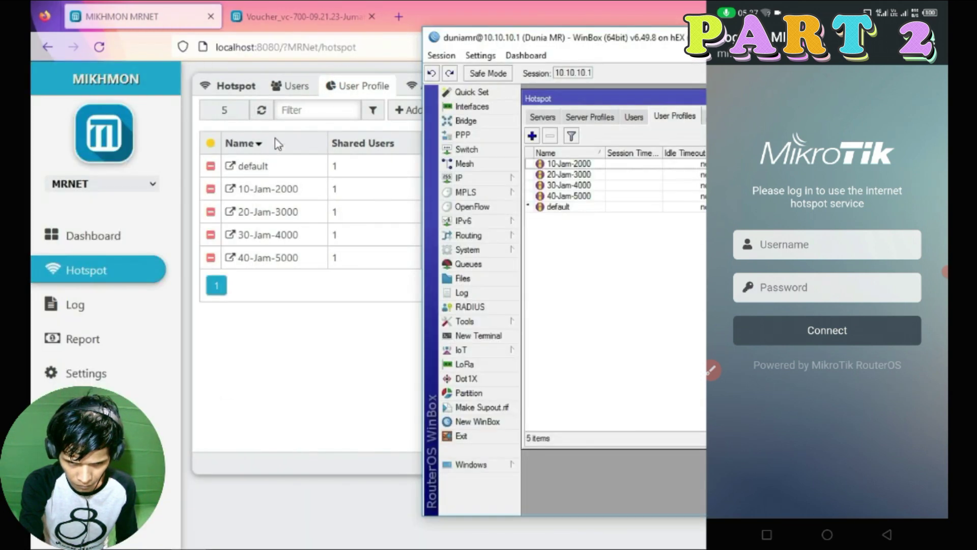
left_click(284, 90)
left_click(543, 110)
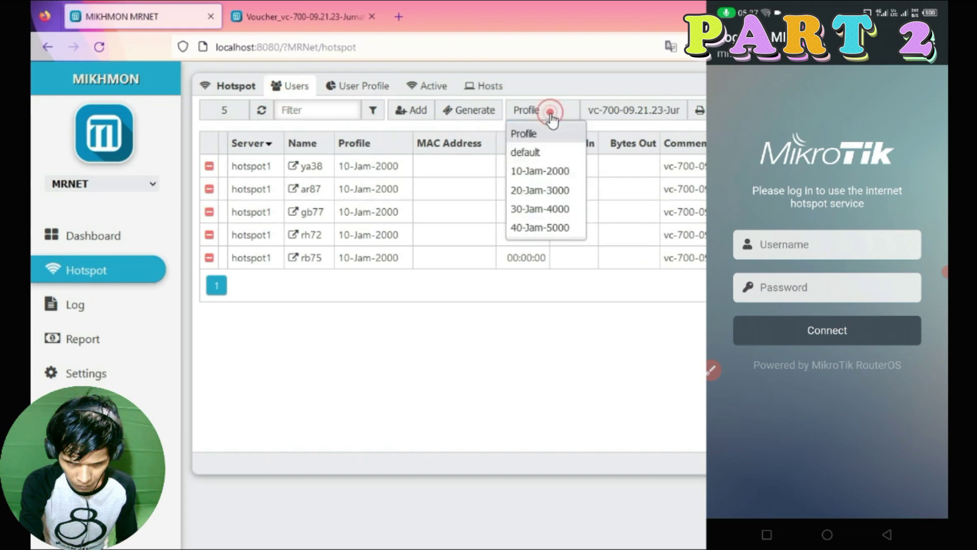
left_click(525, 153)
left_click(539, 110)
left_click(524, 134)
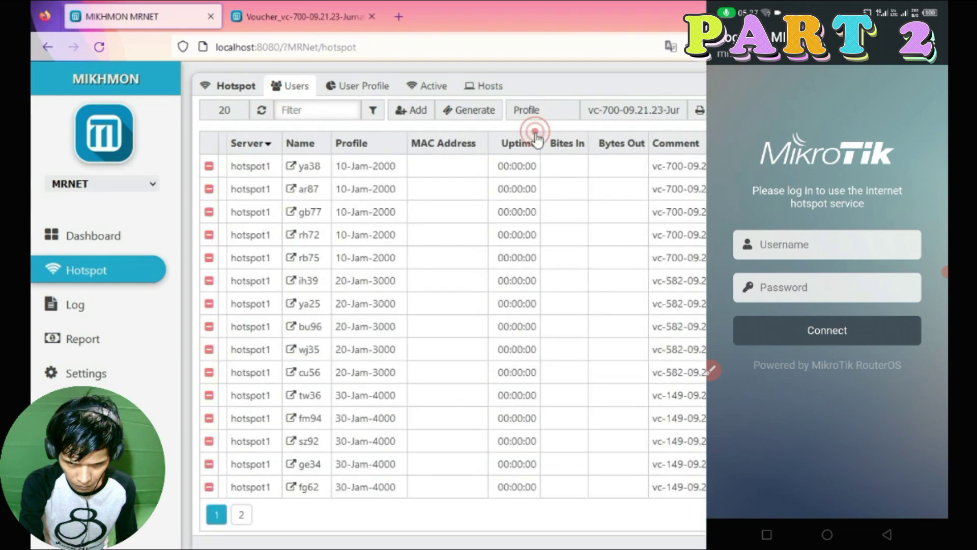
Confirm the router's 21 users and empty Active list against Mikhmon, then return to the voucher sheet.
key("super")
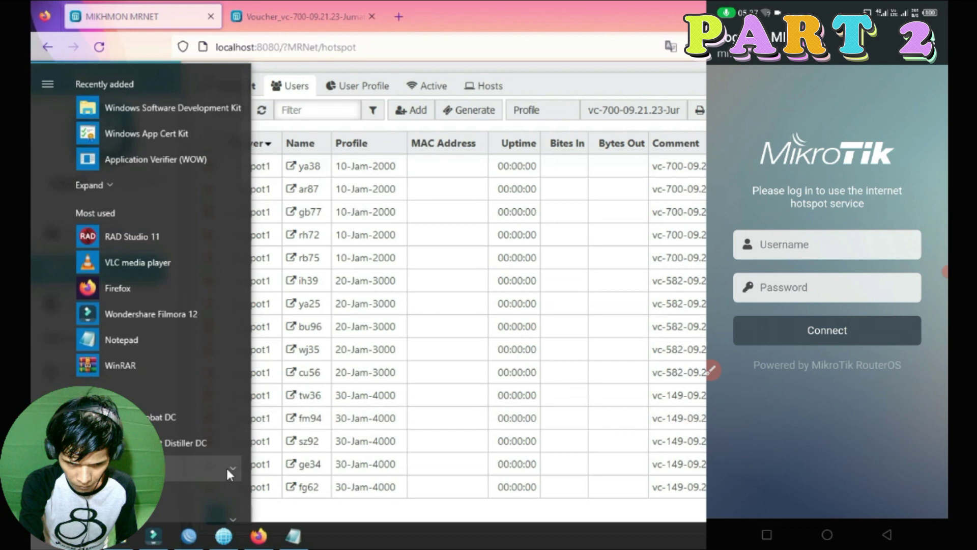
left_click(190, 533)
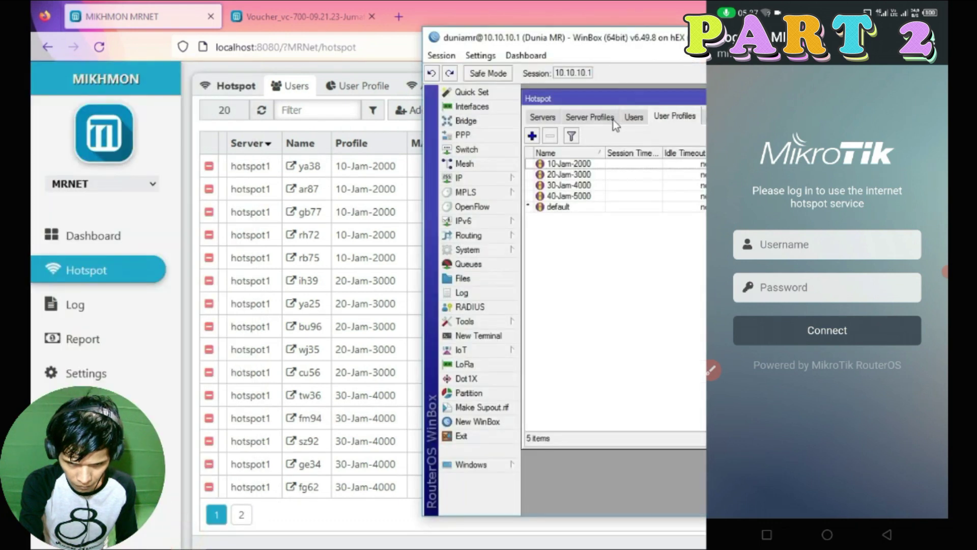
left_click(634, 118)
scroll(662, 305, "down", 3)
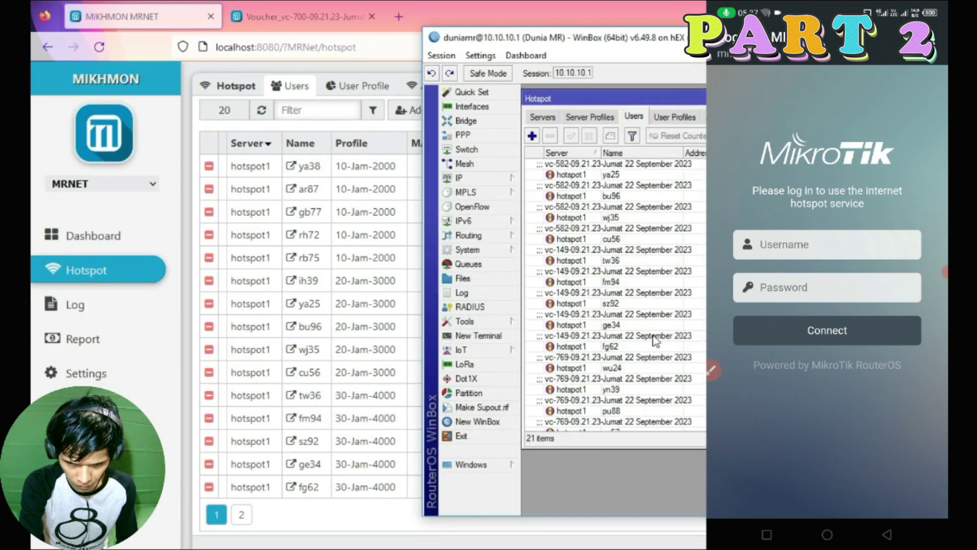
scroll(662, 300, "up", 4)
left_click(717, 116)
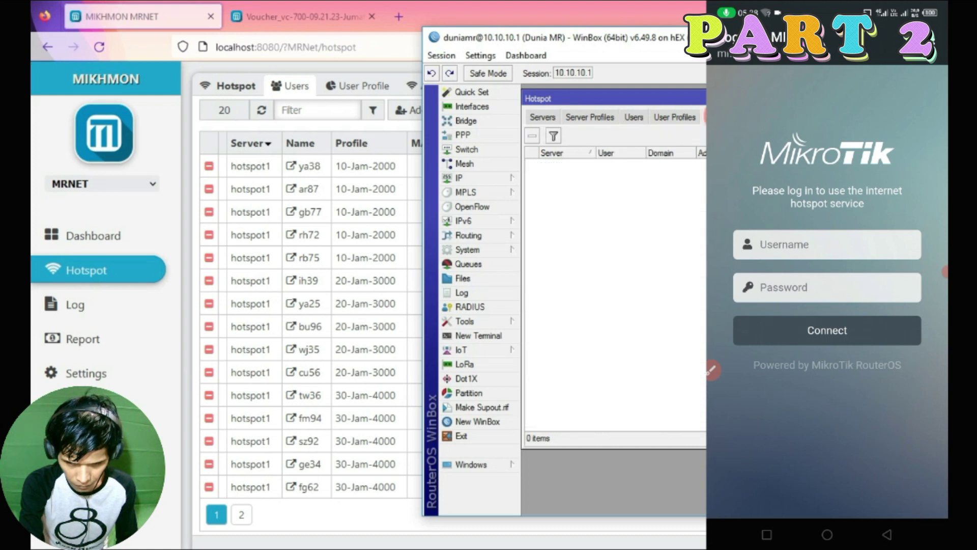
left_click(362, 85)
left_click(431, 86)
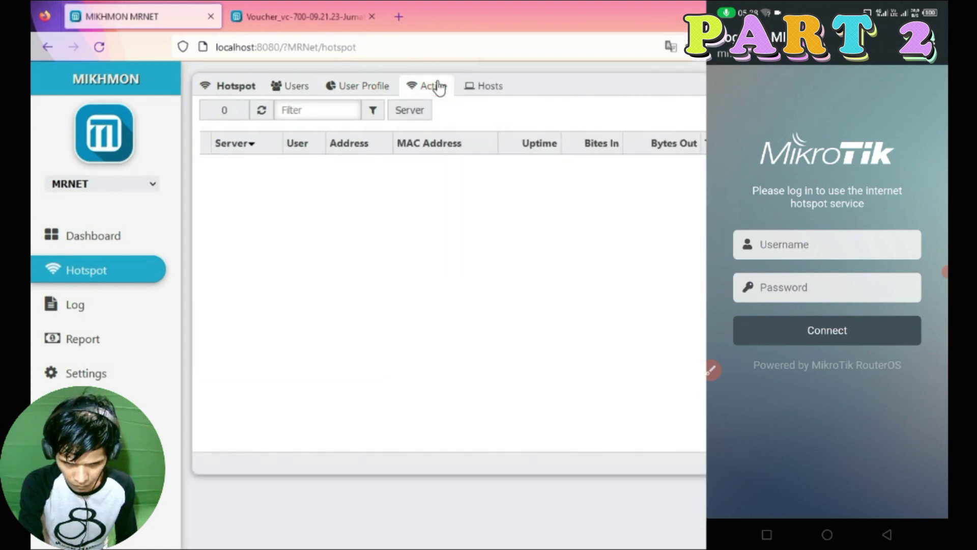
left_click(281, 8)
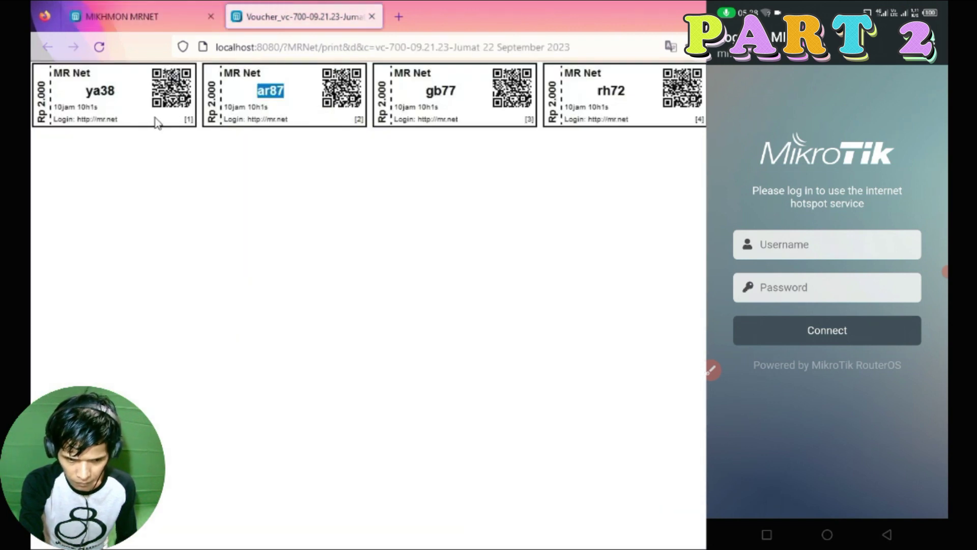
Open the router's File List in WinBox to see its flash/hotspot files.
key("super")
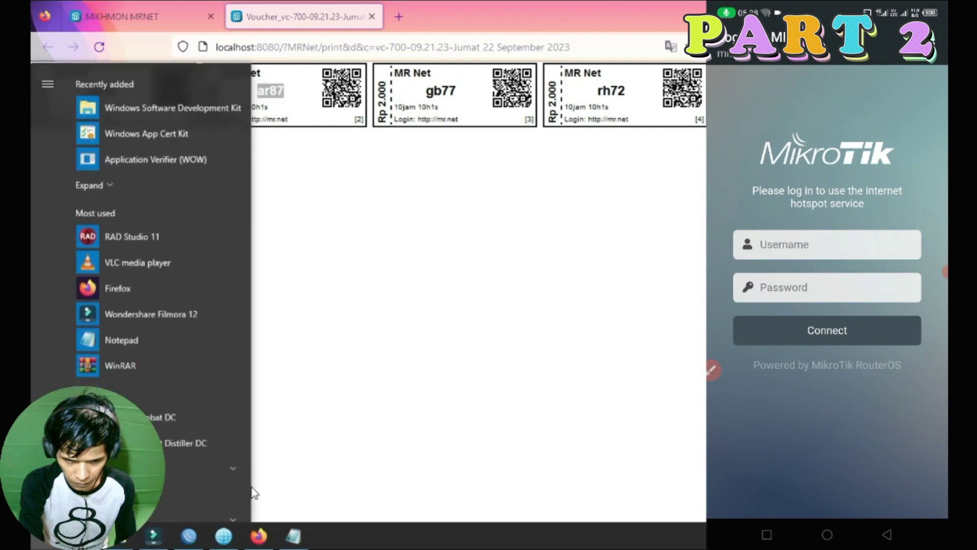
mouse_move(208, 543)
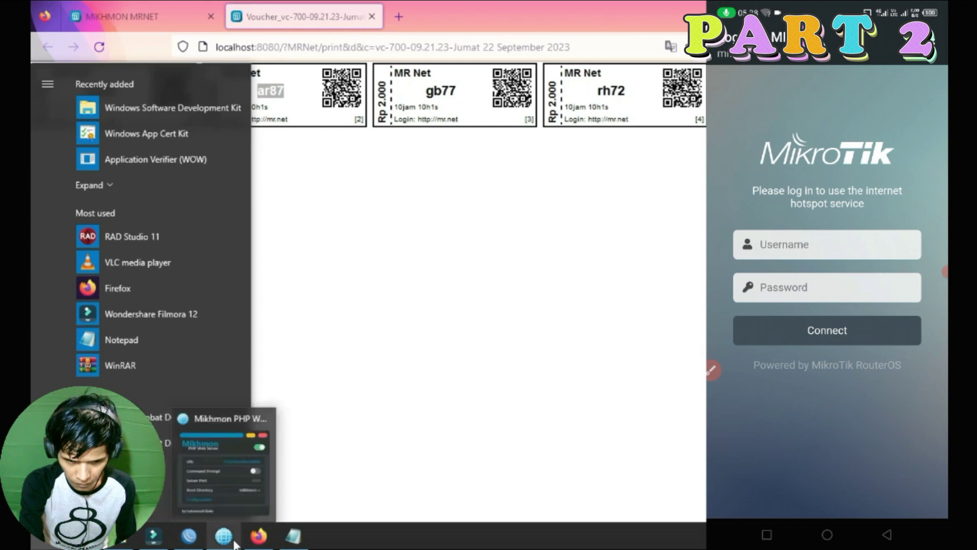
left_click(189, 535)
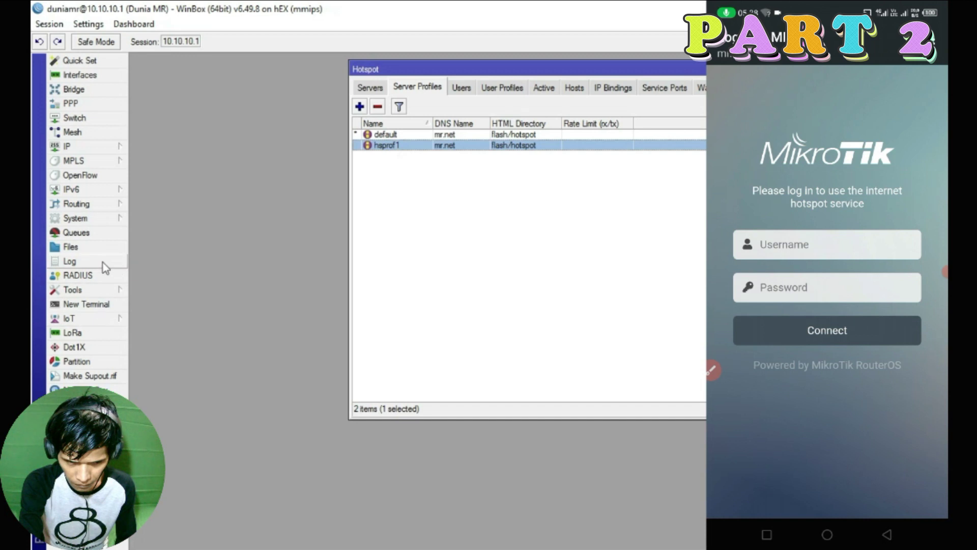
left_click(82, 246)
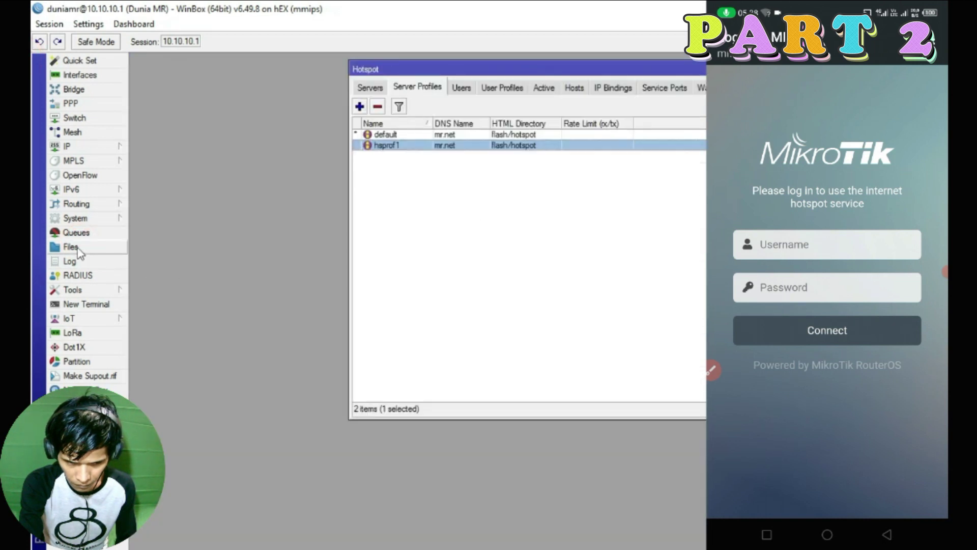
left_click(78, 247)
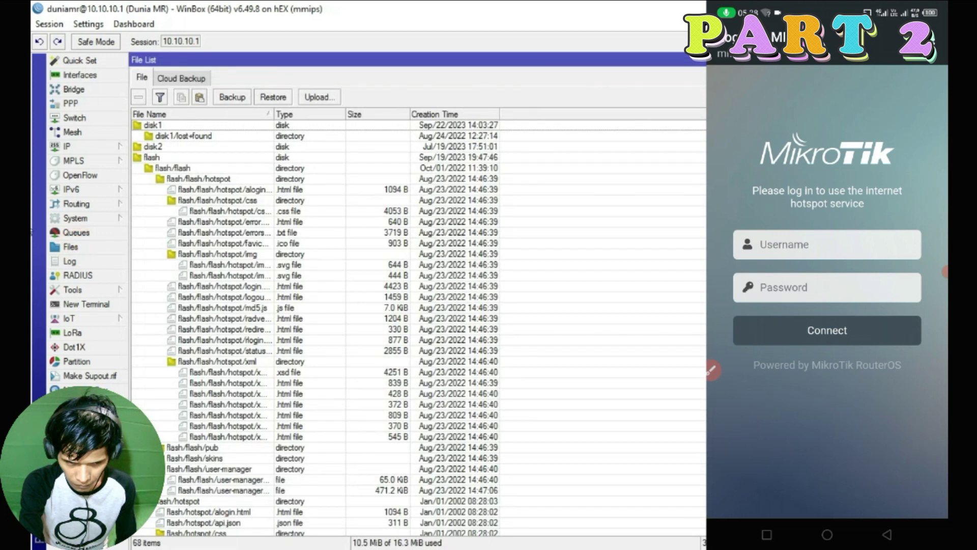
scroll(418, 325, "down", 10)
scroll(417, 326, "up", 10)
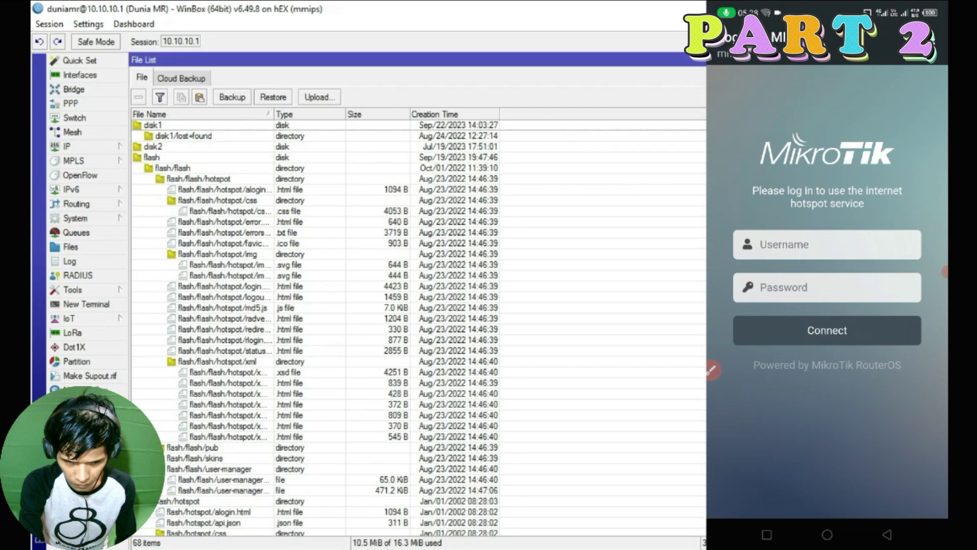
Shrink the router windows, select disk1, and open D:\Tutorial Mikrotik in File Explorer.
left_click(931, 60)
double_click(34, 7)
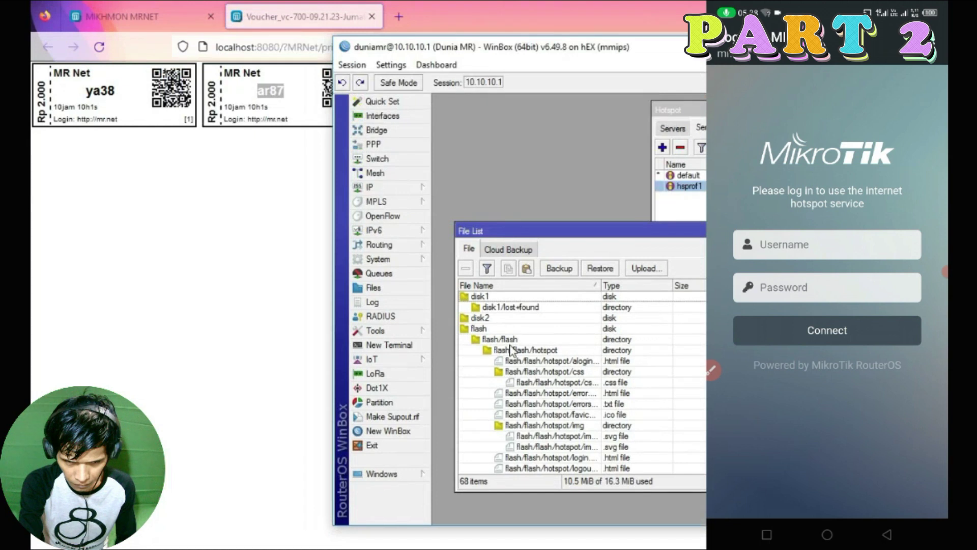
left_click(479, 296)
key("super")
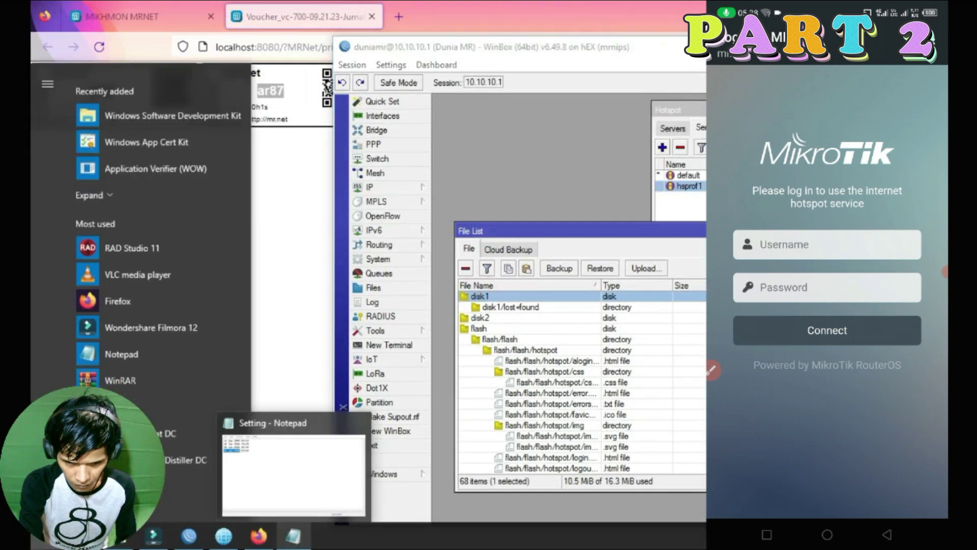
left_click(158, 536)
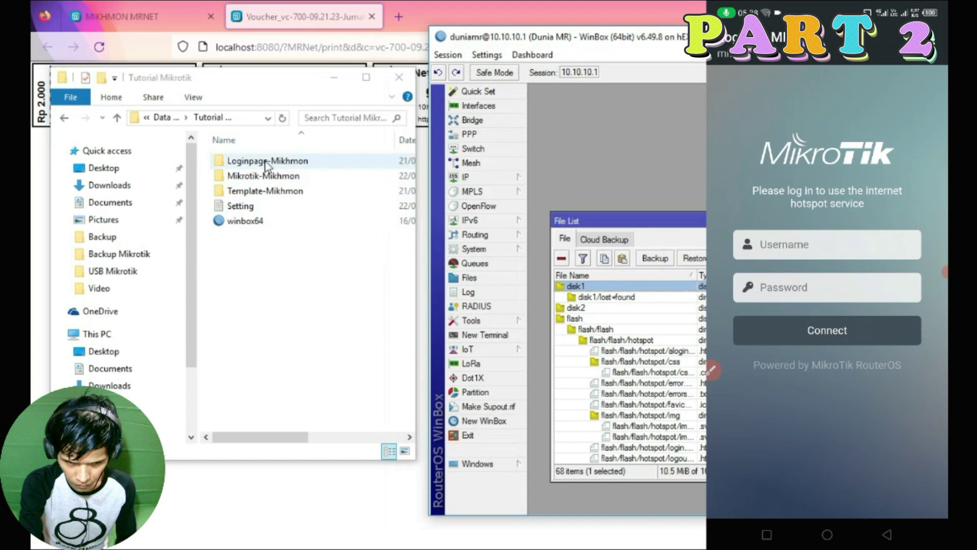
Drag the Loginpage-Mikhmon folder onto the router's disk1, verify the copy, and close the File List.
left_click(263, 163)
left_click_drag(260, 84, 253, 108)
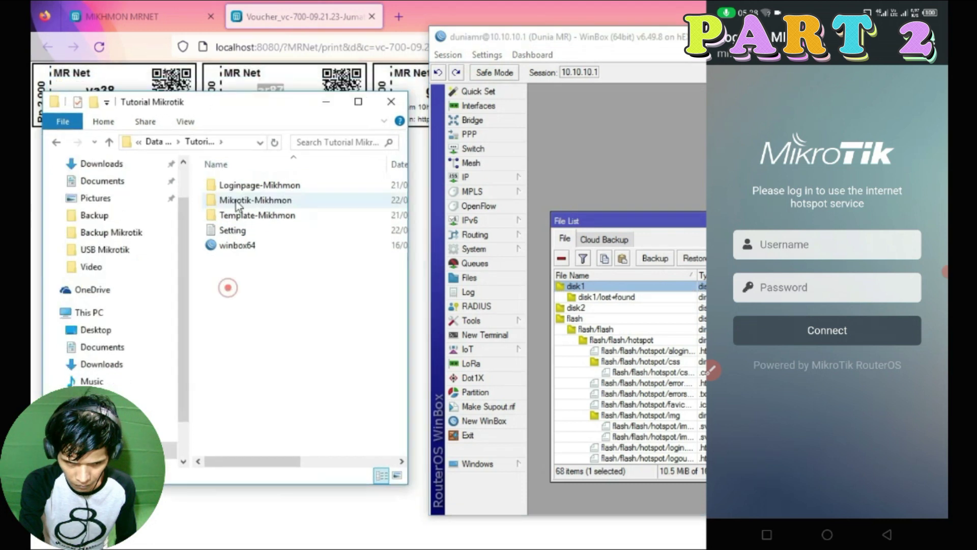
left_click_drag(229, 185, 606, 288)
left_click_drag(317, 461, 285, 461)
left_click_drag(430, 138, 365, 141)
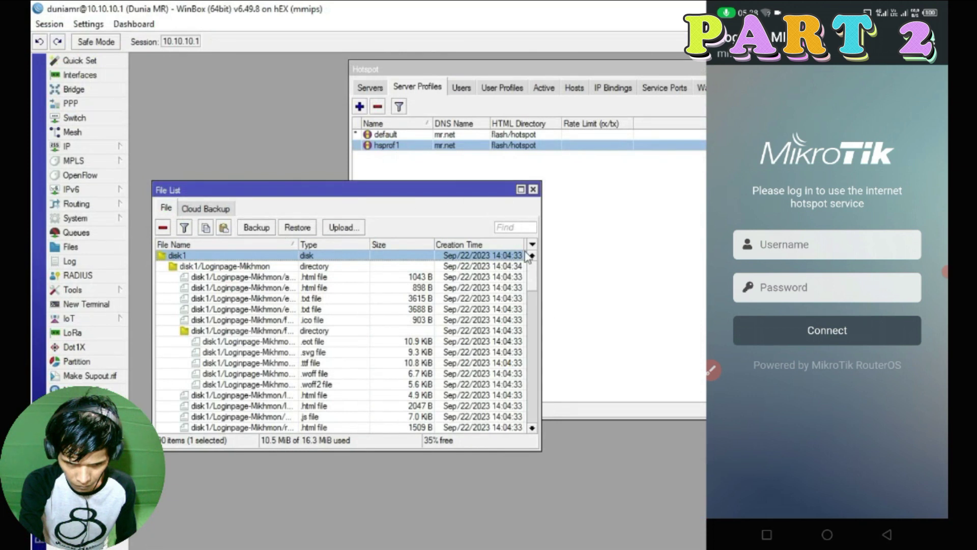
left_click_drag(541, 454, 700, 534)
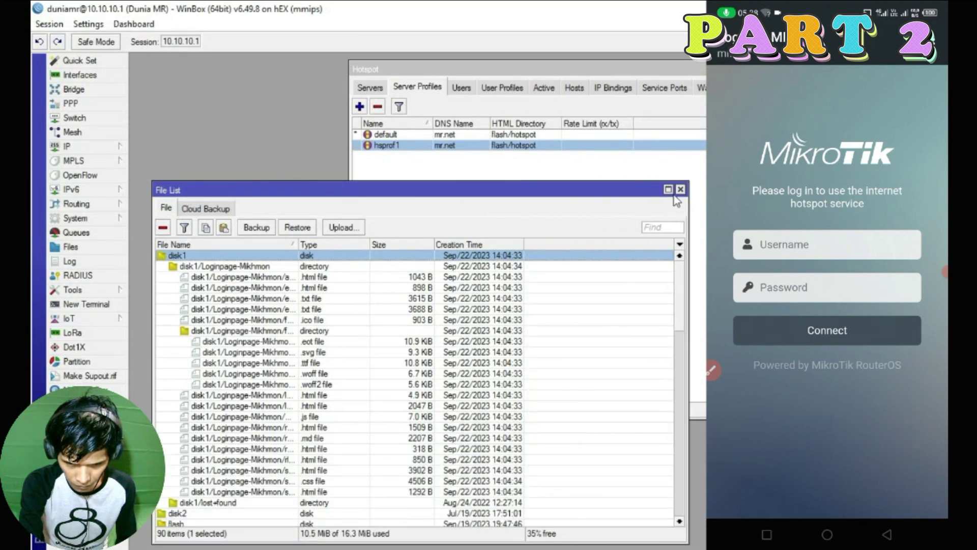
left_click(684, 187)
left_click(385, 135)
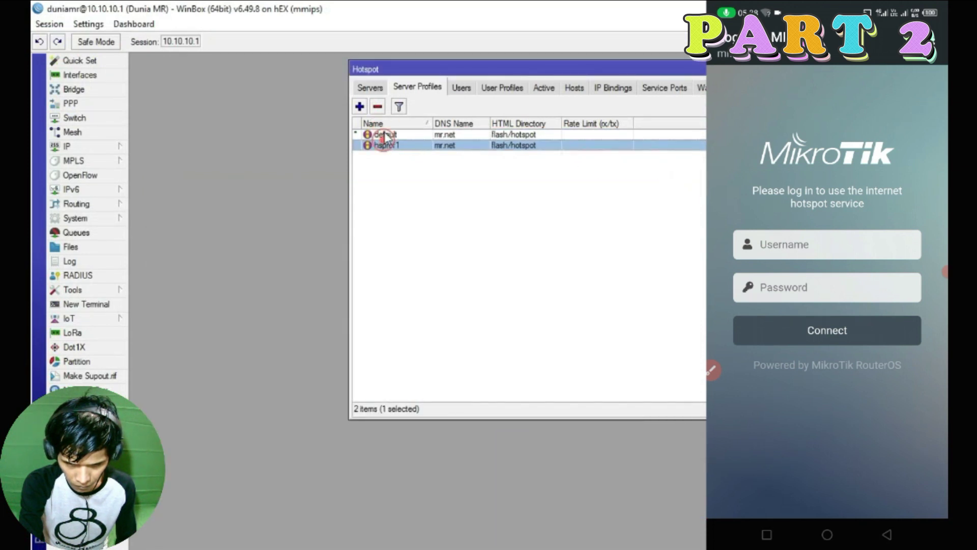
Set the default server profile's HTML directory to disk1/Loginpage-Mikhmon and apply it.
double_click(411, 135)
left_click_drag(240, 163, 322, 132)
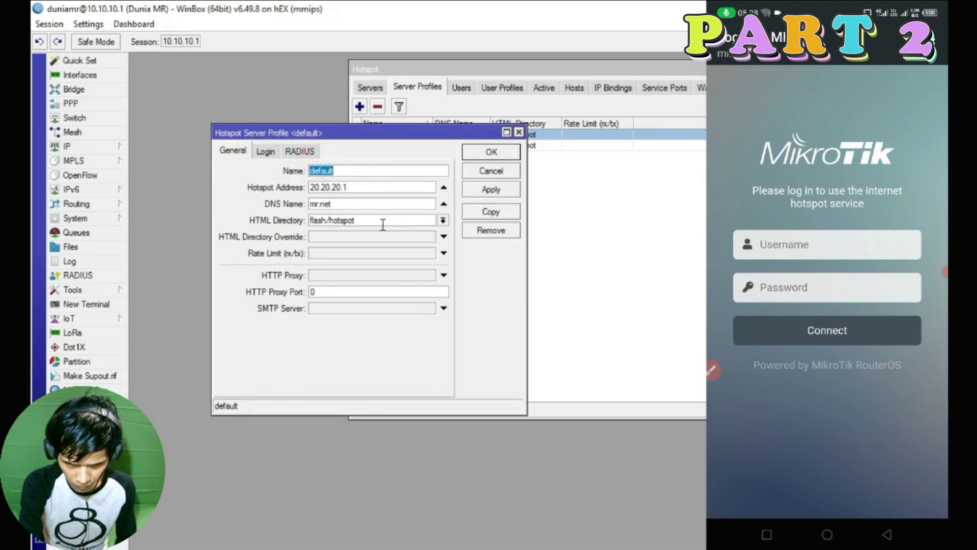
left_click(444, 219)
left_click(451, 257)
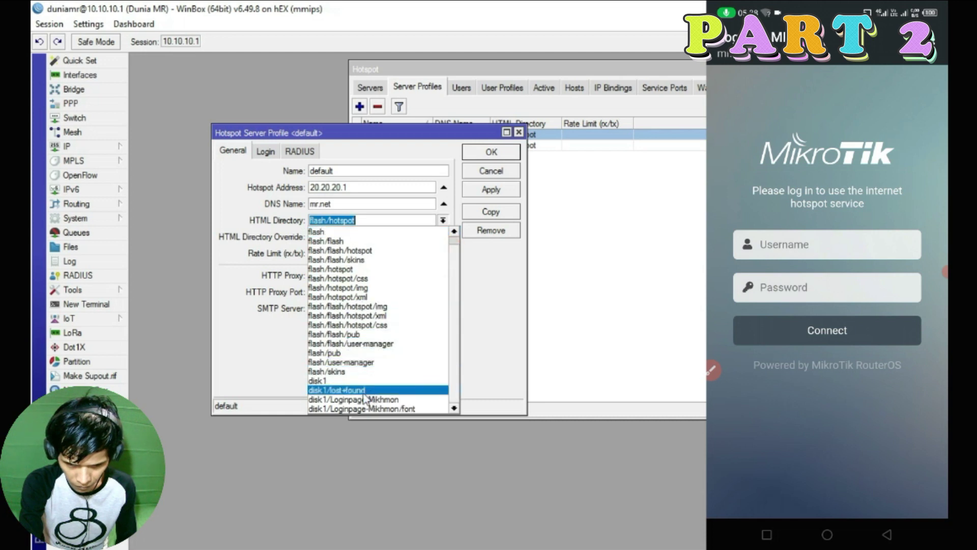
left_click(388, 399)
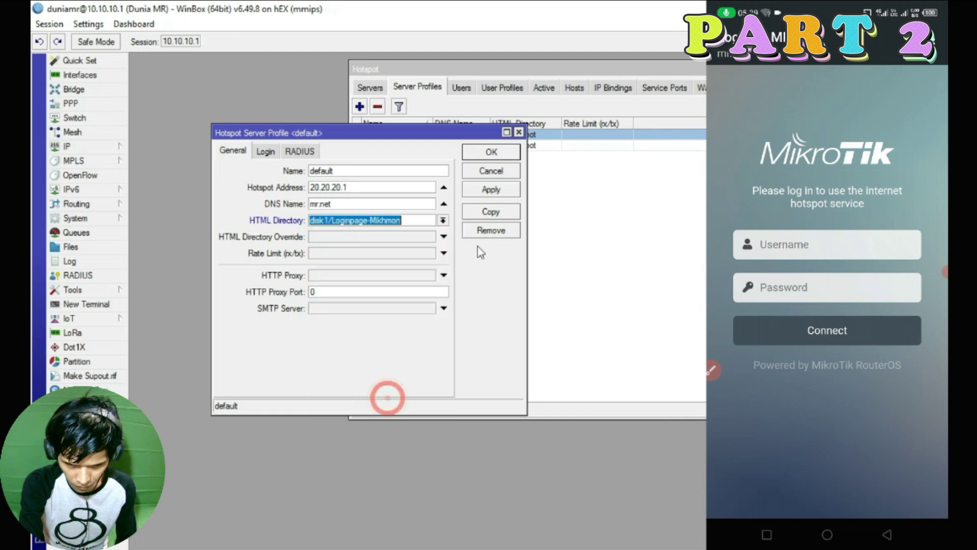
left_click(492, 190)
left_click(491, 151)
Give hsprof1 the same disk1/Loginpage-Mikhmon HTML directory, then return to the Firefox voucher sheet.
left_click(521, 147)
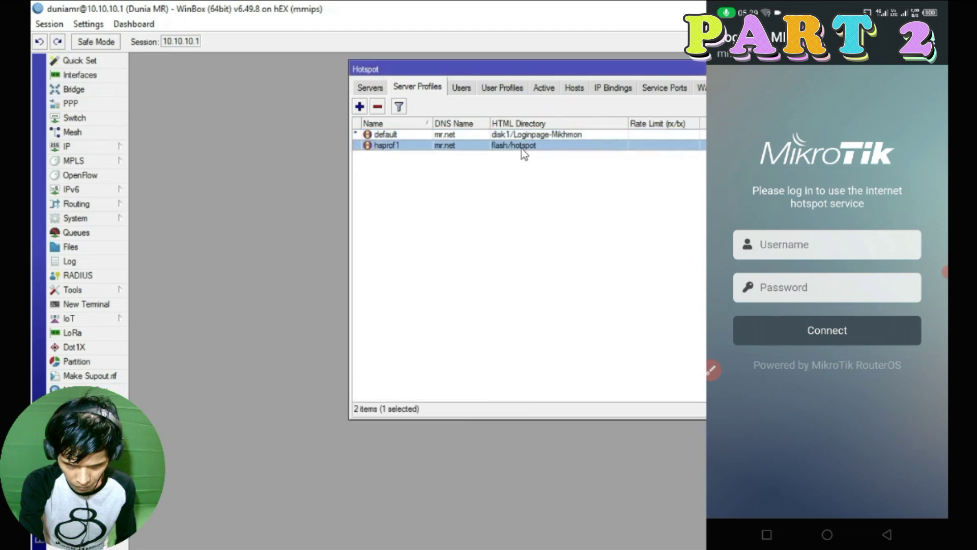
double_click(417, 144)
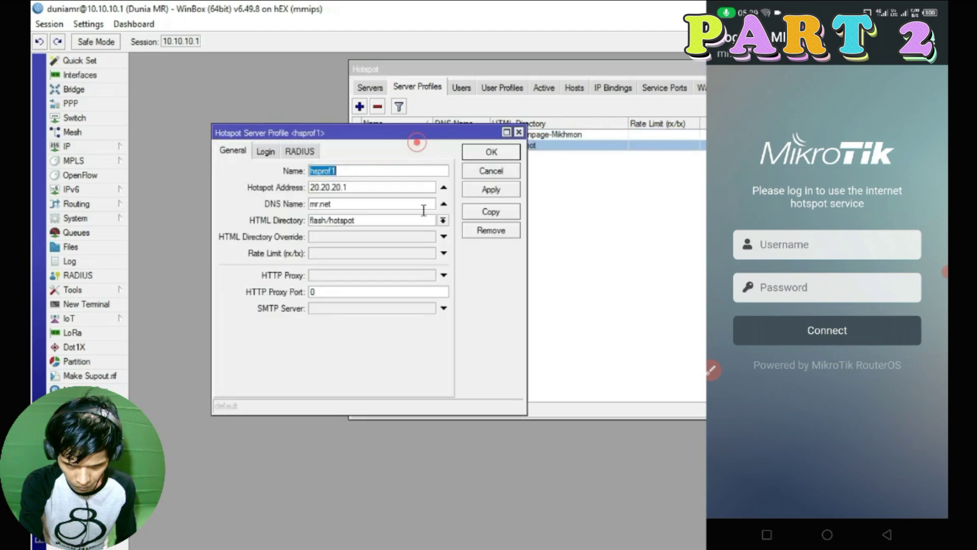
left_click(442, 220)
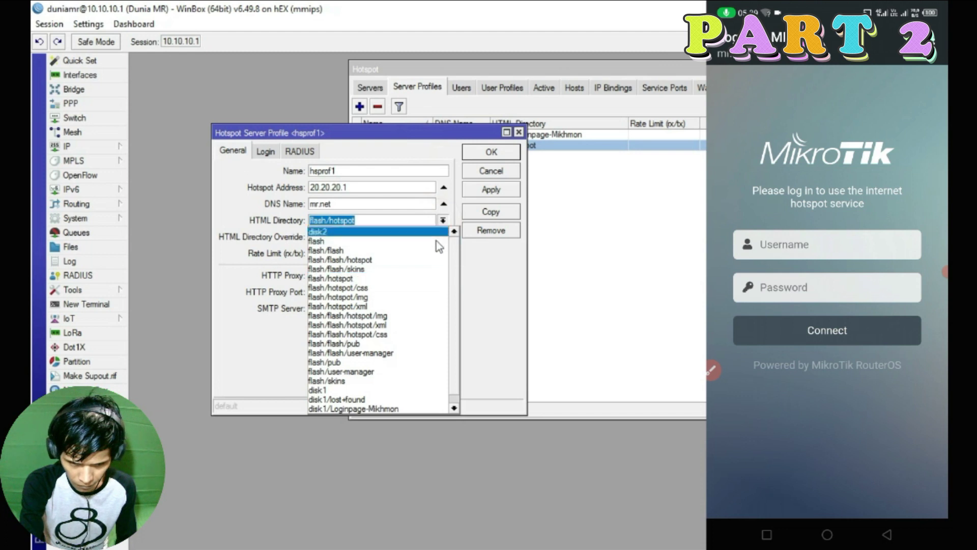
left_click(363, 400)
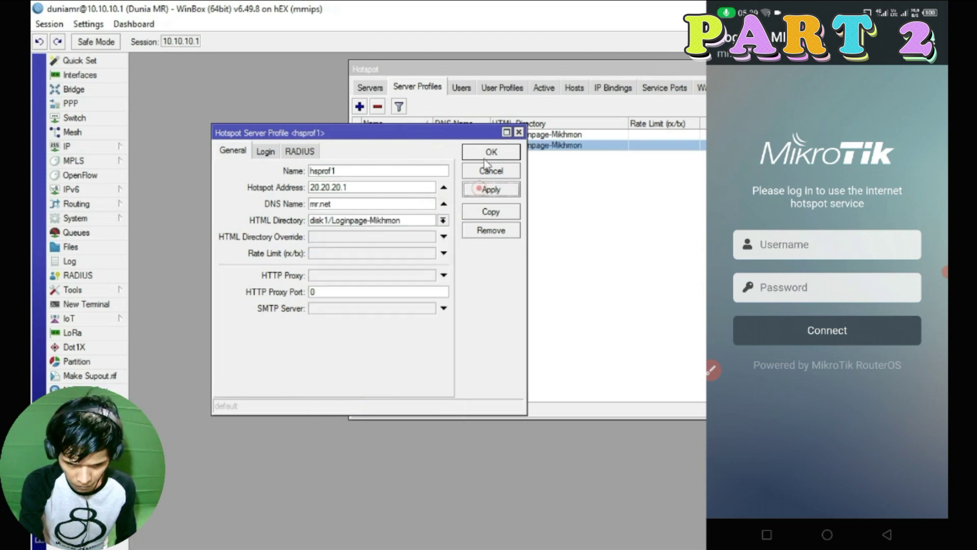
left_click(491, 151)
left_click_drag(553, 69, 398, 97)
key("super")
left_click(264, 535)
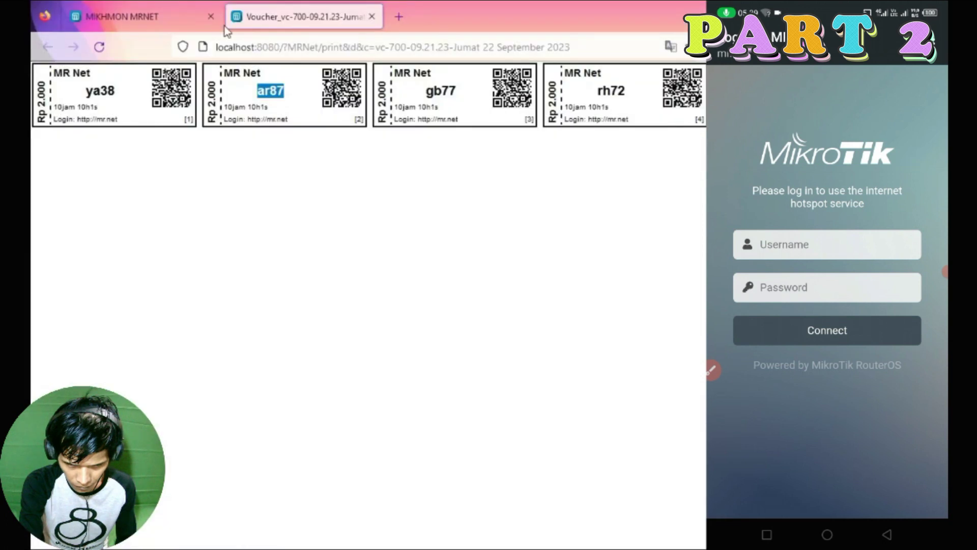
Log the phone into MR Net with the first voucher's code, then view Mikhmon's active sessions.
key("alt+Tab")
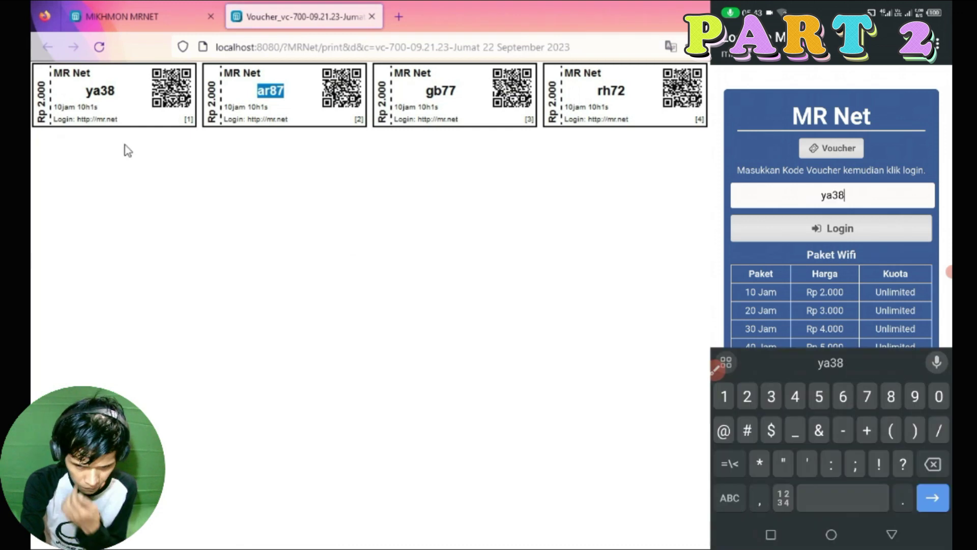
double_click(100, 91)
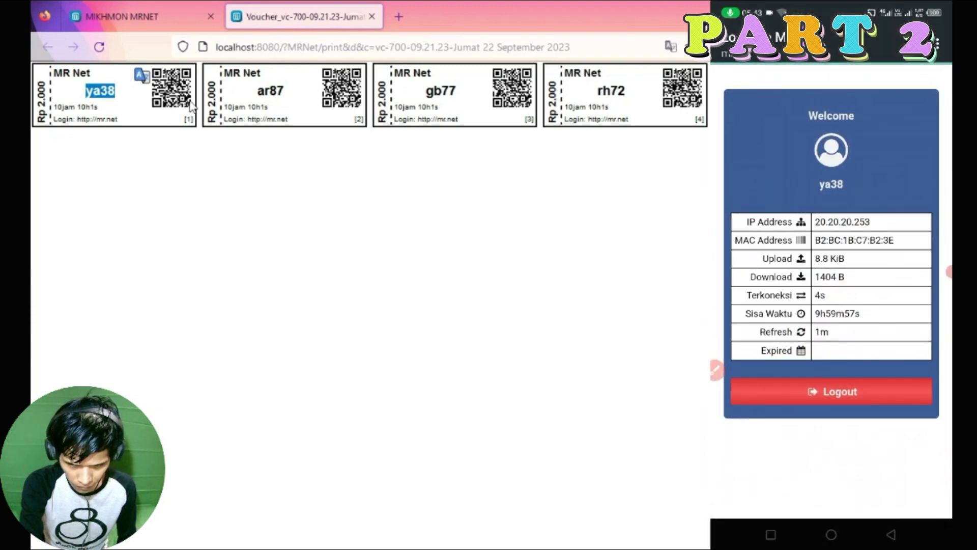
left_click(148, 17)
left_click(428, 85)
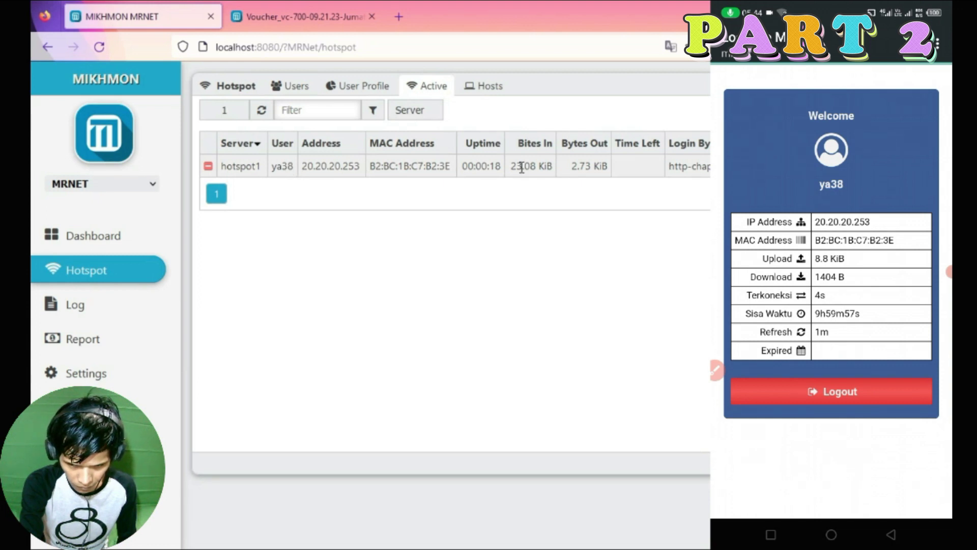
In WinBox, view the voucher user's active session and its dynamic 4M/5M queue.
key("super")
left_click(199, 538)
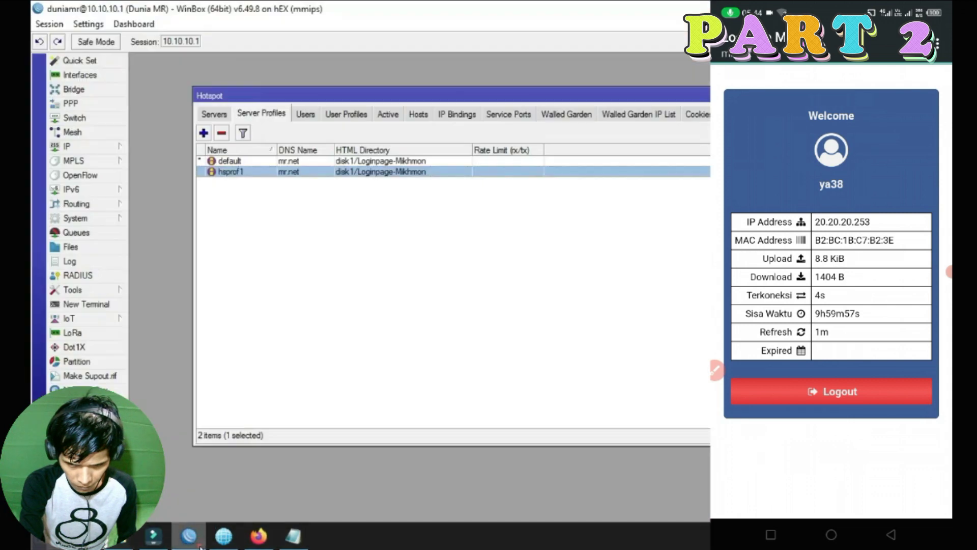
left_click(389, 113)
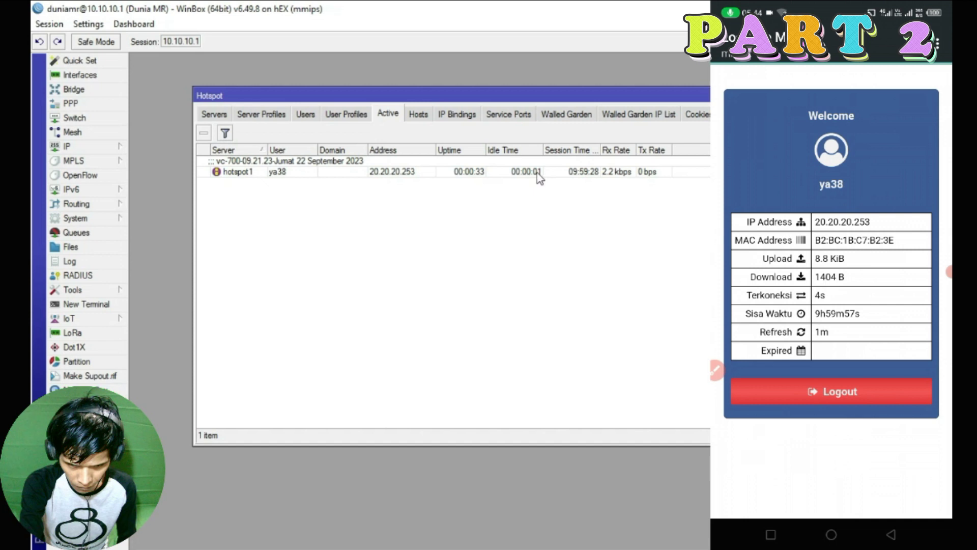
left_click(75, 233)
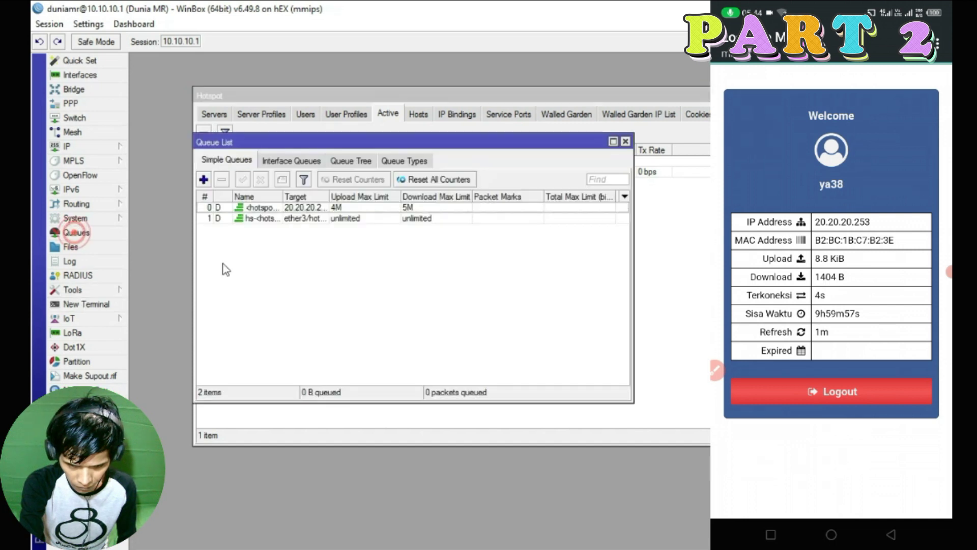
left_click_drag(283, 195, 311, 195)
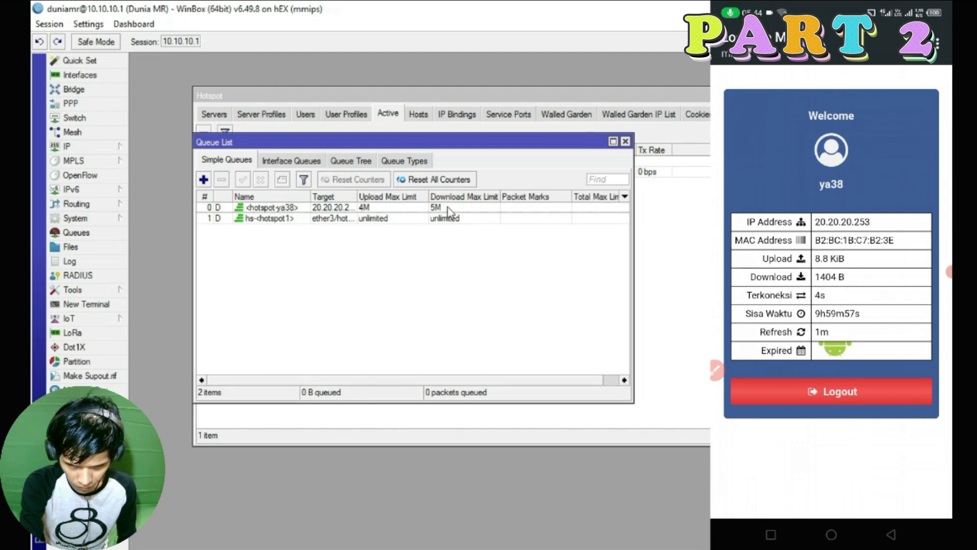
Show Mikhmon's hotspot users and priced profiles like 10-Jam-2000, clearing the voucher code selection.
key("super")
mouse_move(181, 543)
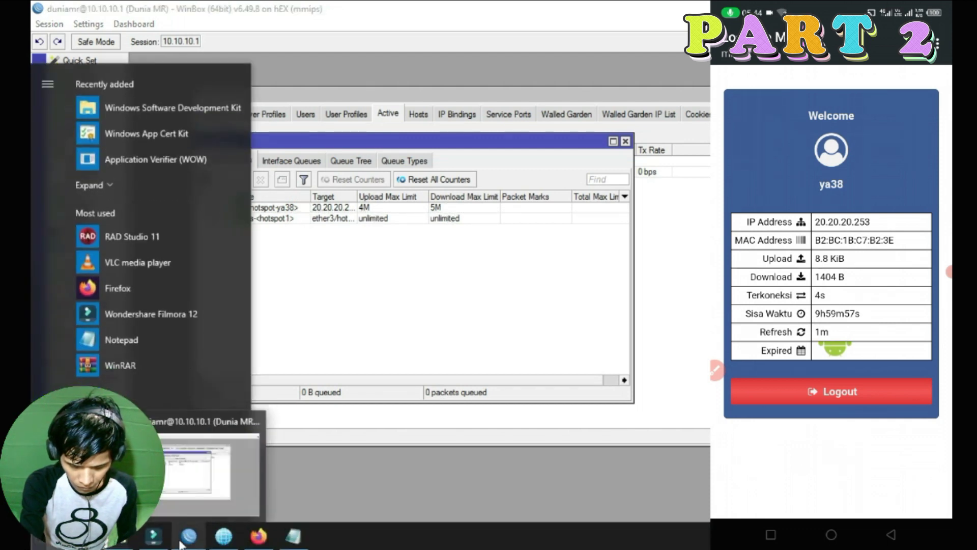
left_click(259, 535)
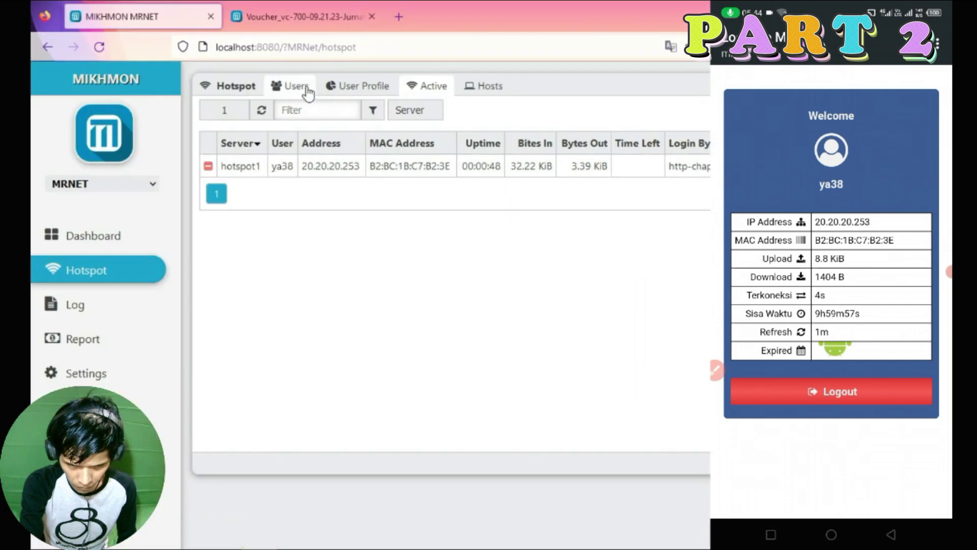
left_click(305, 89)
left_click(358, 85)
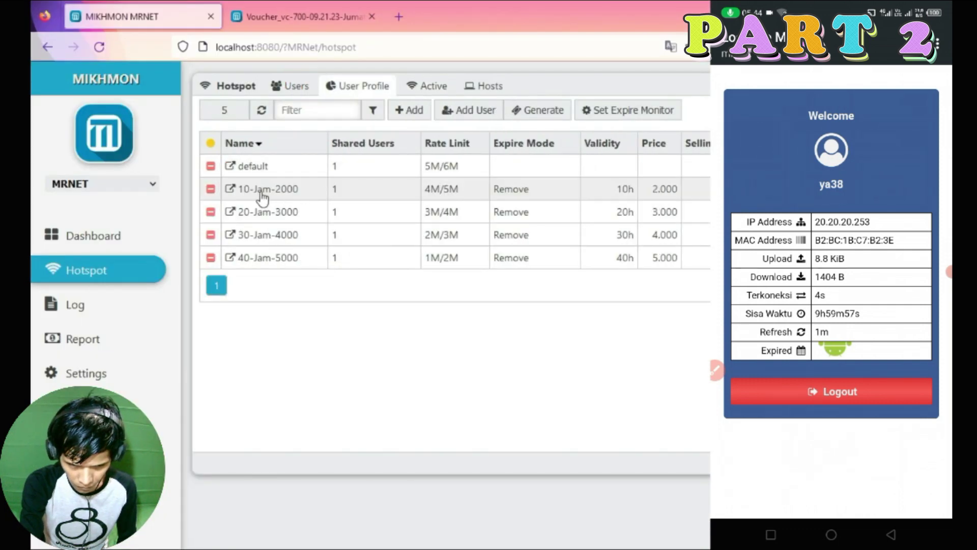
left_click(288, 15)
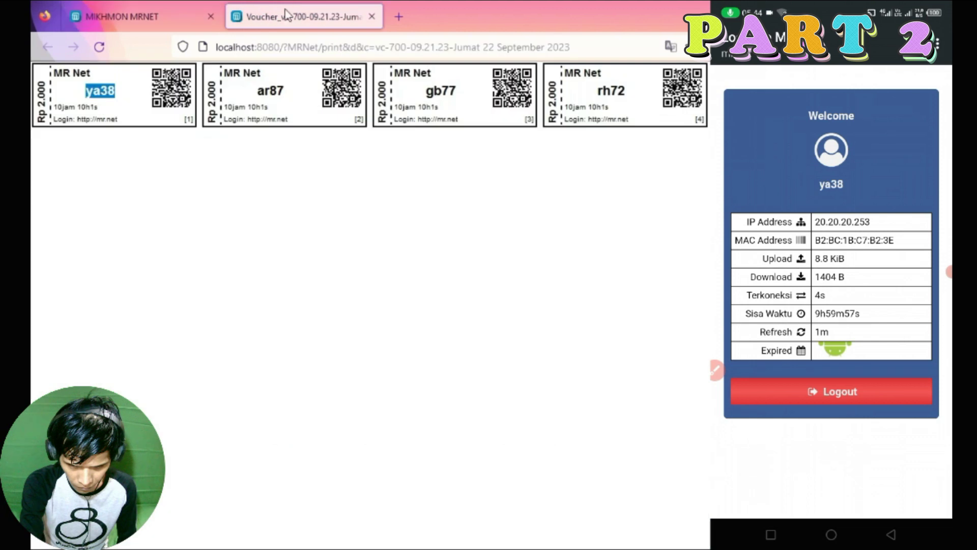
left_click(65, 104)
key("ctrl+Tab")
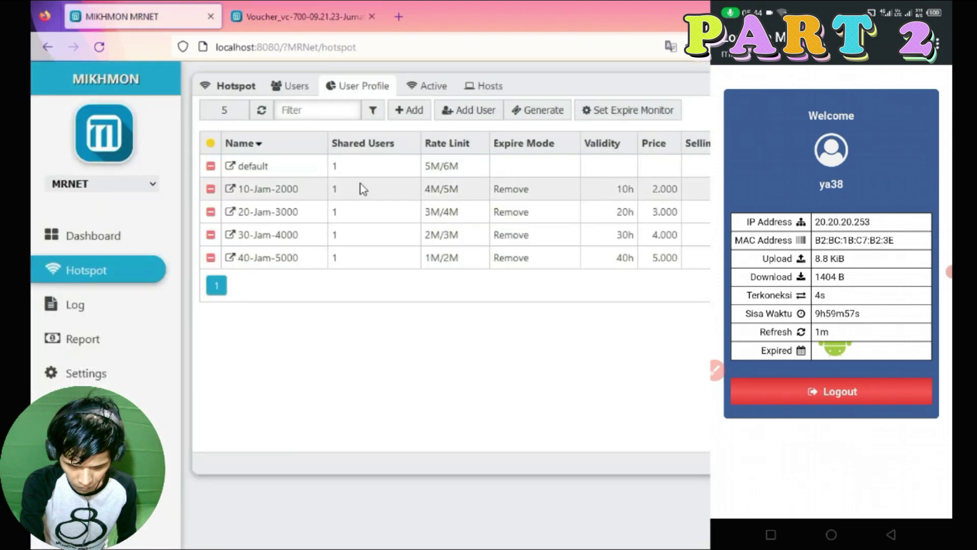